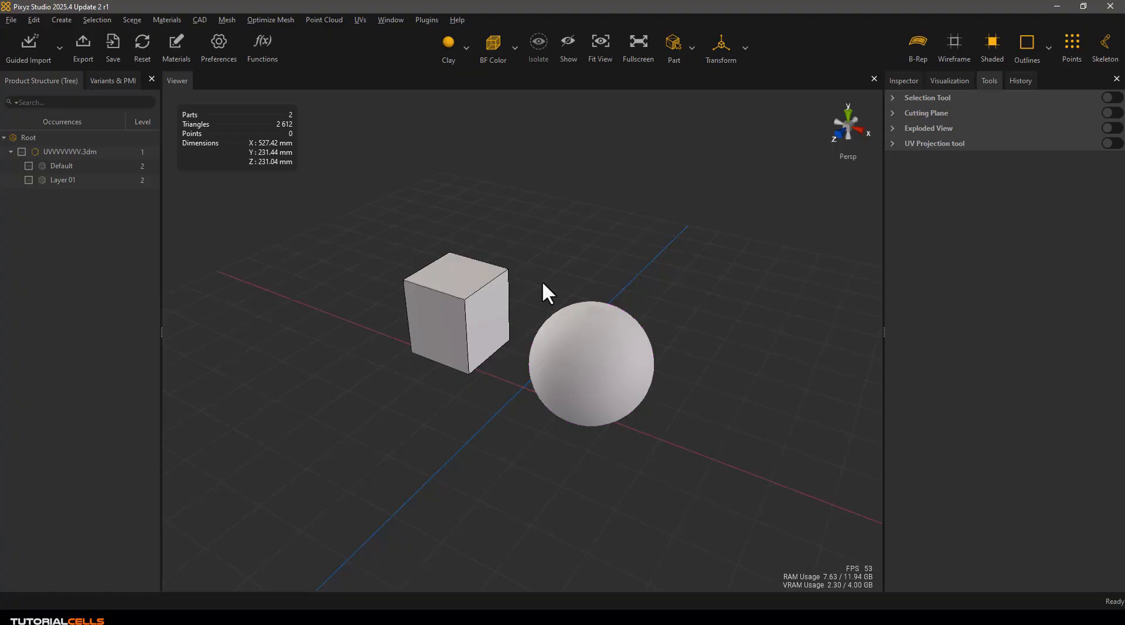
View the Pixyz_UVs reference image from the New folder window, and minimize the folder when done
{"action": "scroll", "coordinate": [543, 285], "scroll_direction": "up", "scroll_amount": 2}
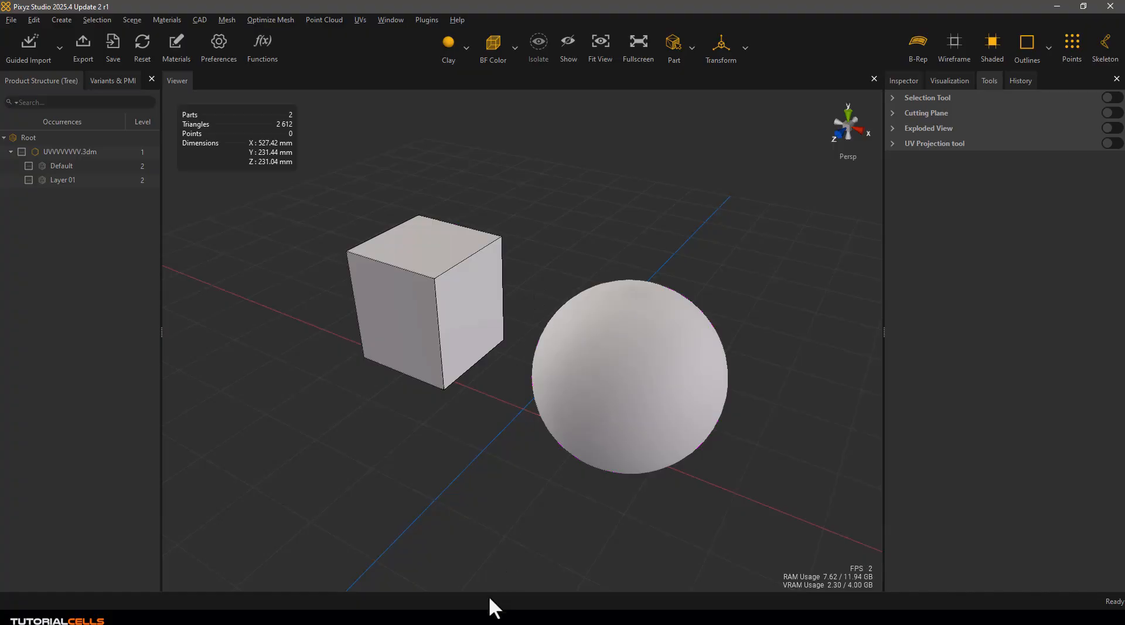
{"action": "left_click", "coordinate": [477, 617]}
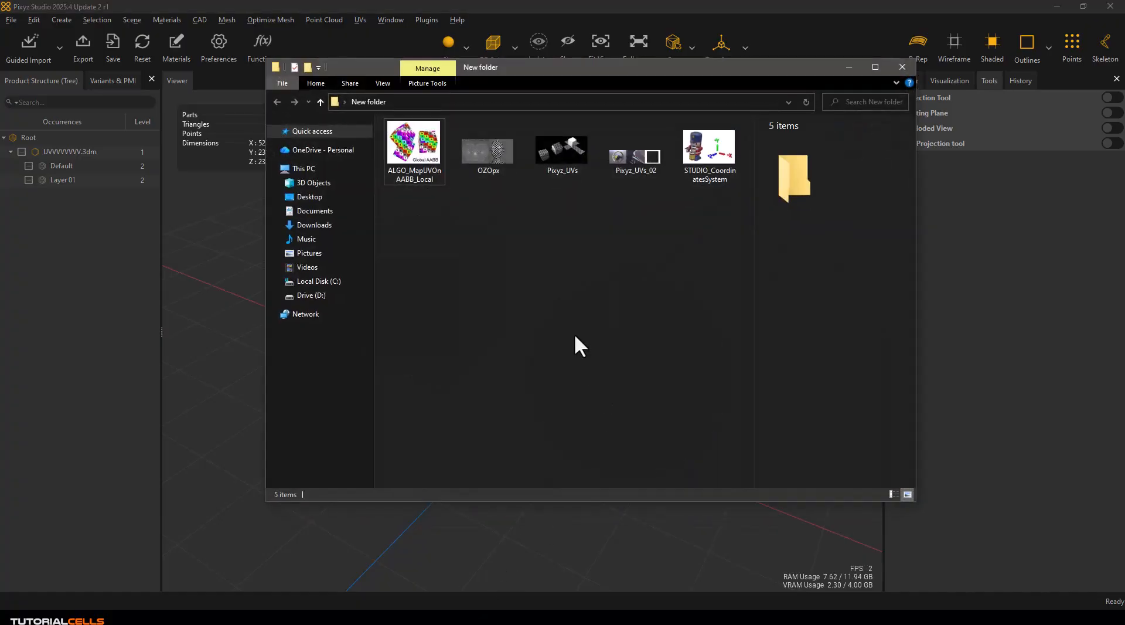
{"action": "double_click", "coordinate": [552, 153]}
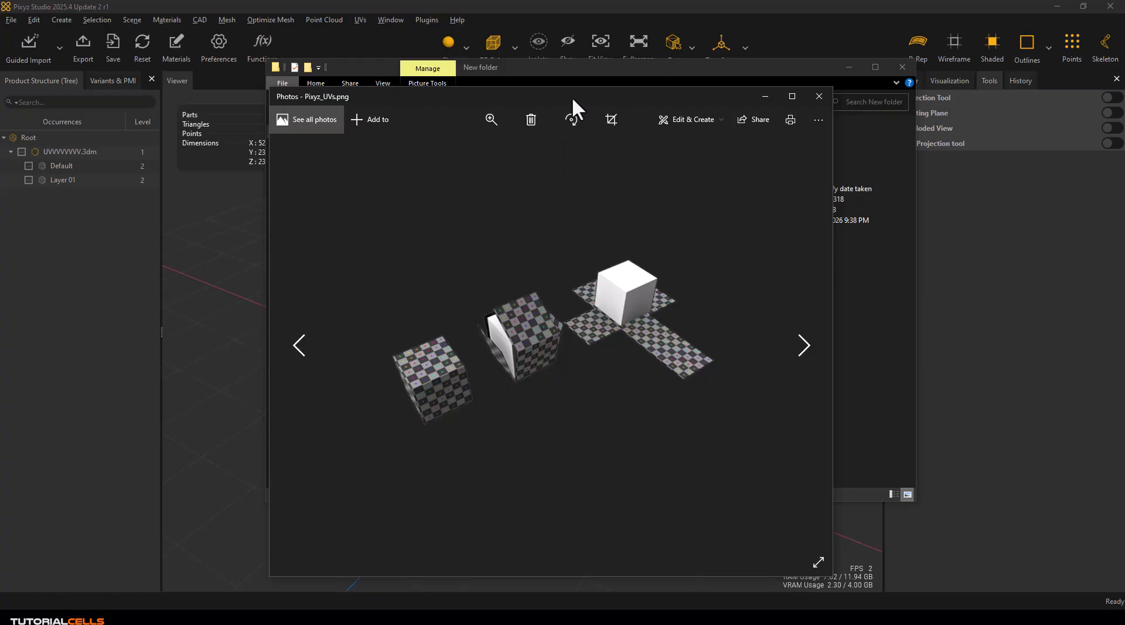
{"action": "left_click_drag", "start_coordinate": [572, 97], "coordinate": [577, 79]}
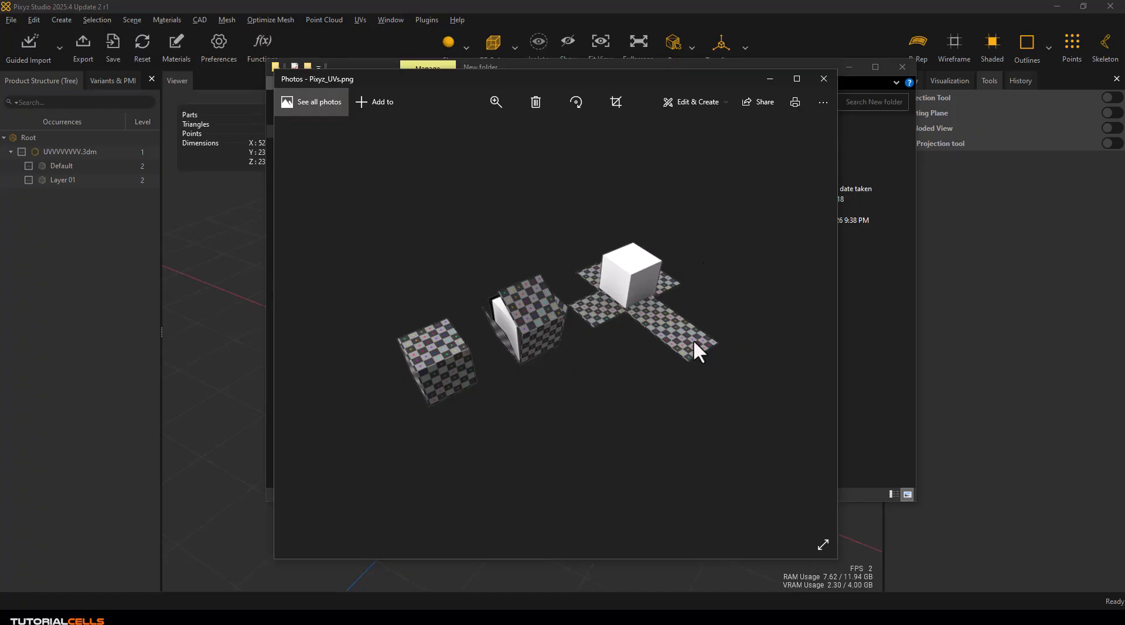
{"action": "left_click", "coordinate": [825, 78]}
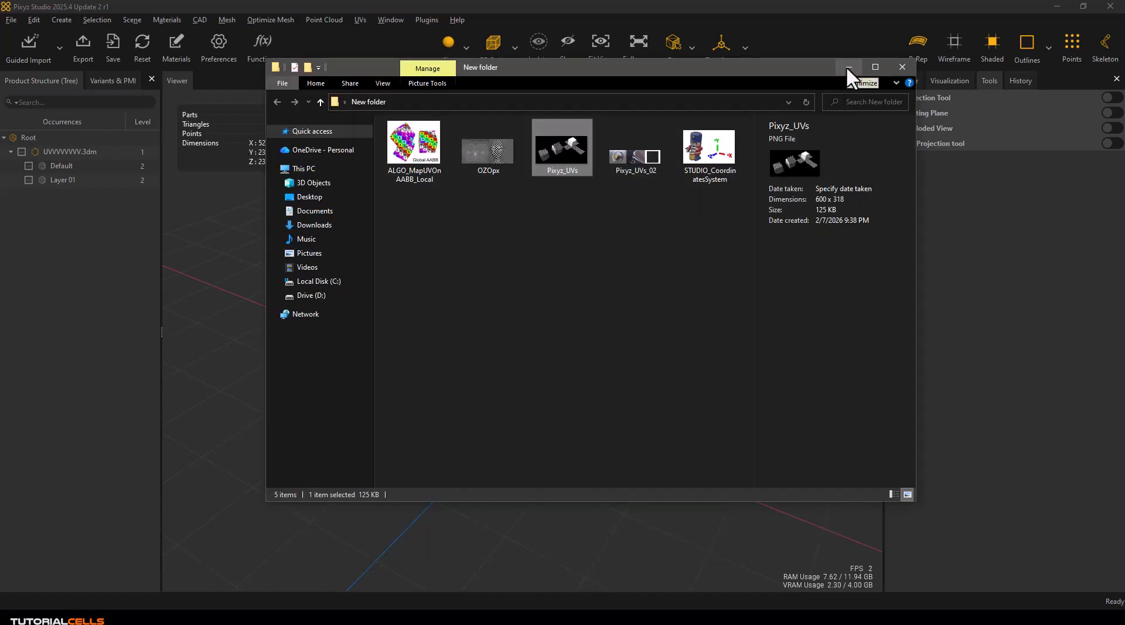
{"action": "left_click", "coordinate": [848, 67]}
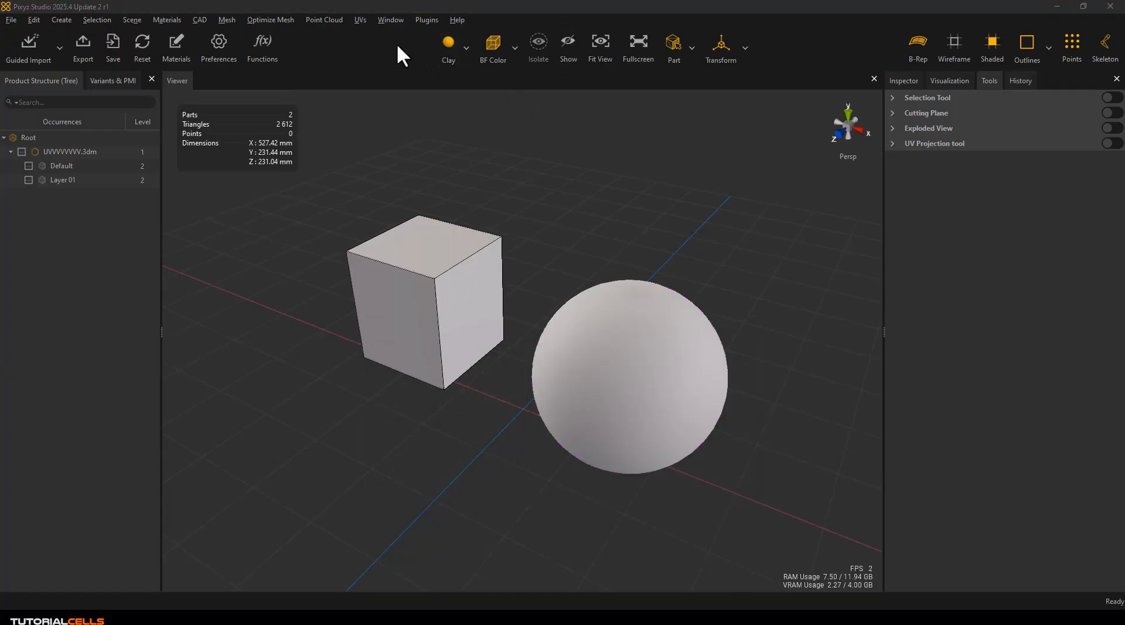
View the OZOpx image from the same folder to examine the head's unwrapped UV layout beside its checkered model
{"action": "left_click", "coordinate": [359, 23]}
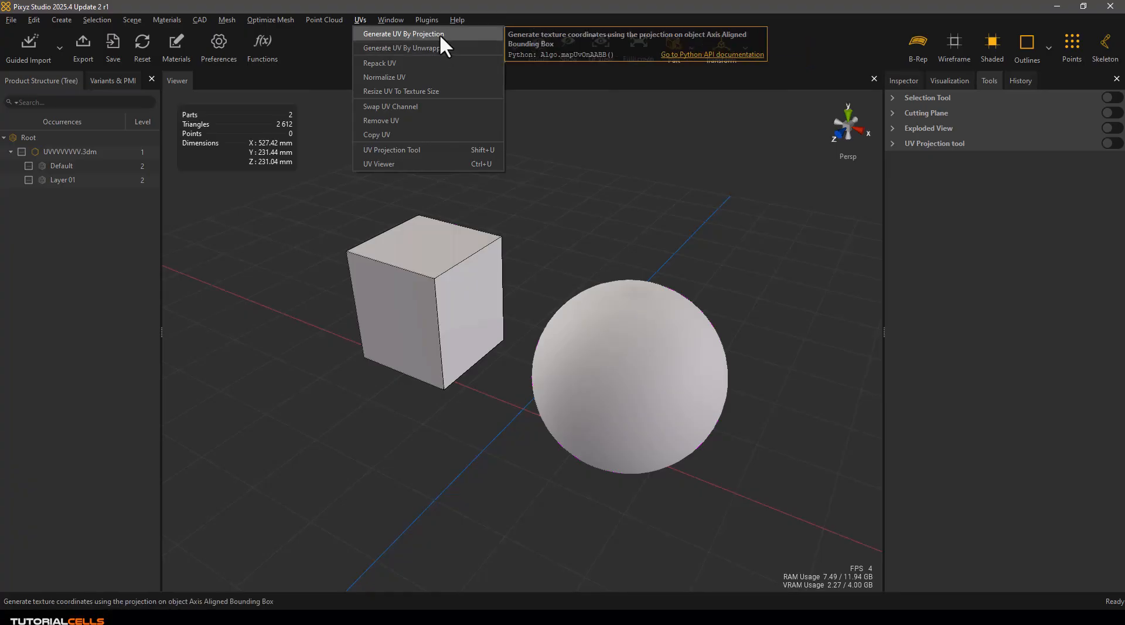
{"action": "left_click", "coordinate": [479, 620]}
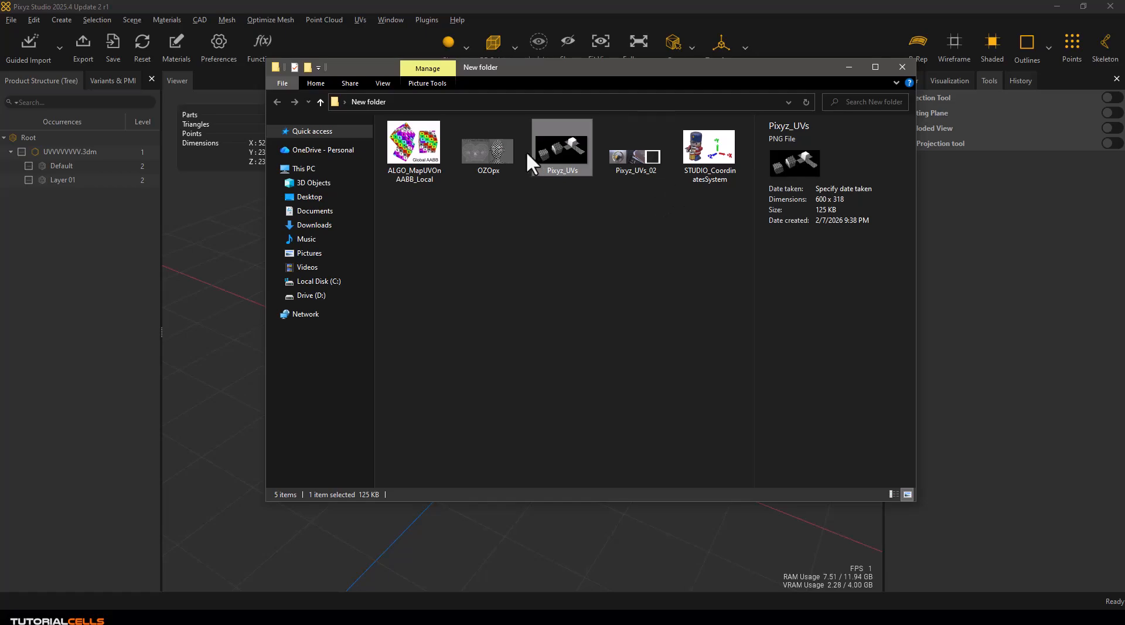
{"action": "double_click", "coordinate": [488, 150]}
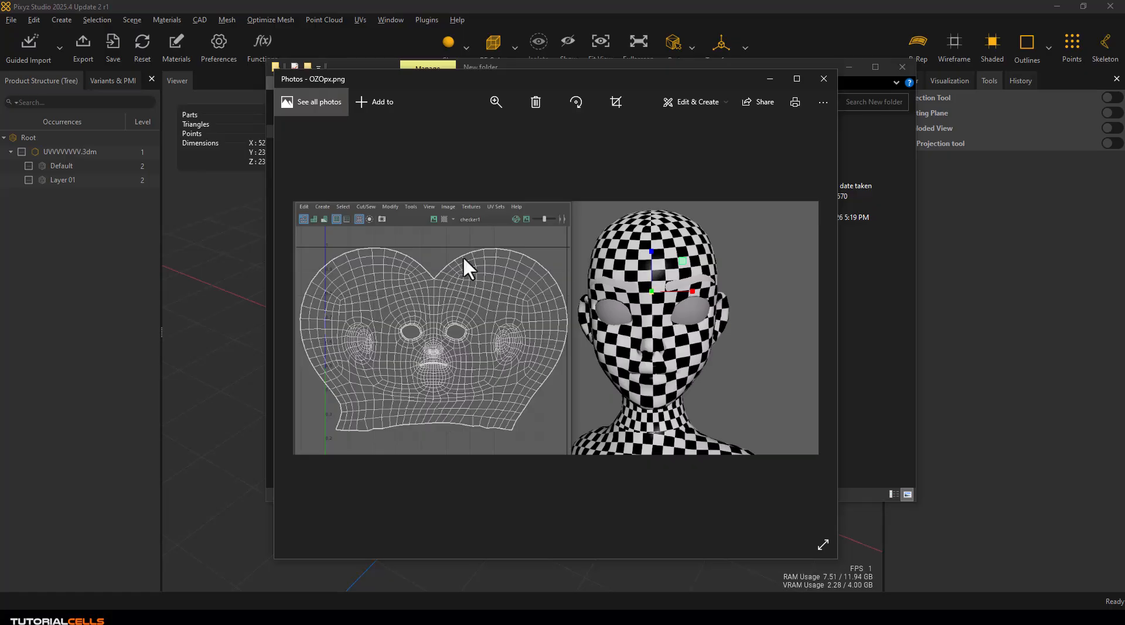
{"action": "left_click", "coordinate": [817, 82]}
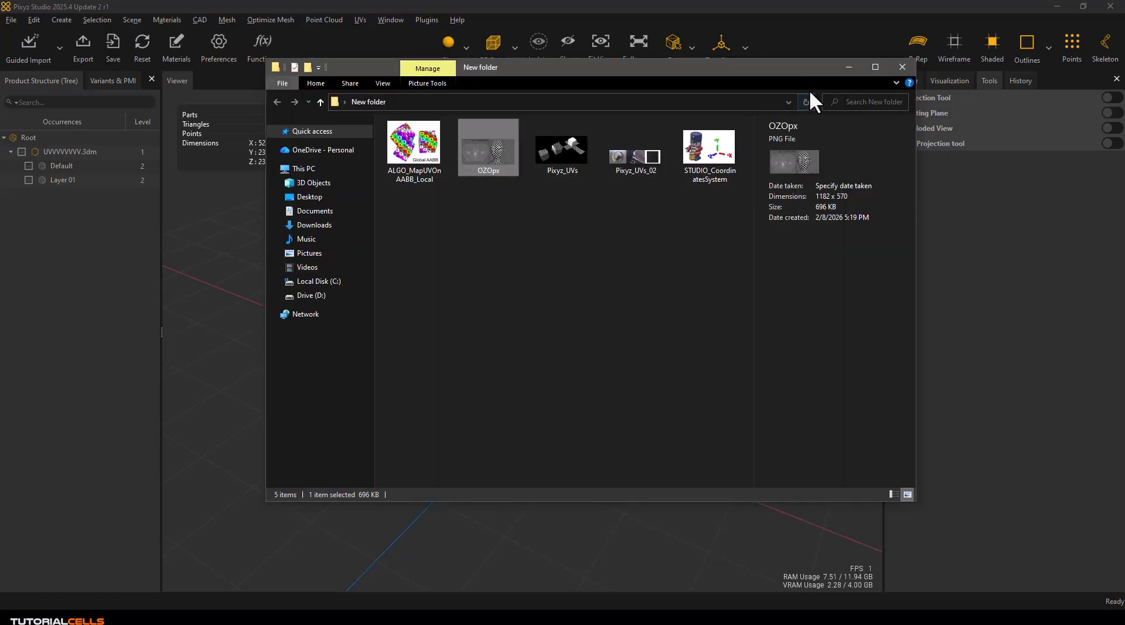
{"action": "left_click", "coordinate": [847, 68]}
Generate UVs by projection on the cube with a UV 3D size of 100 mm and local AABB off
{"action": "left_click", "coordinate": [497, 259]}
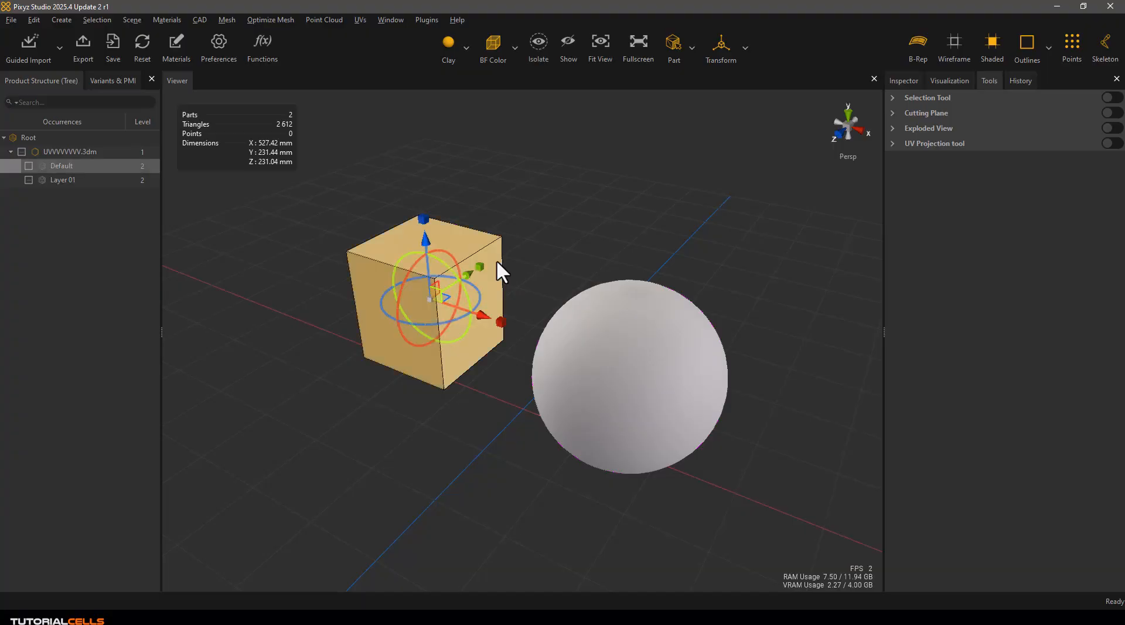
{"action": "scroll", "coordinate": [497, 259], "scroll_direction": "down", "scroll_amount": 4}
{"action": "left_click_drag", "start_coordinate": [402, 265], "coordinate": [496, 273], "text": "alt"}
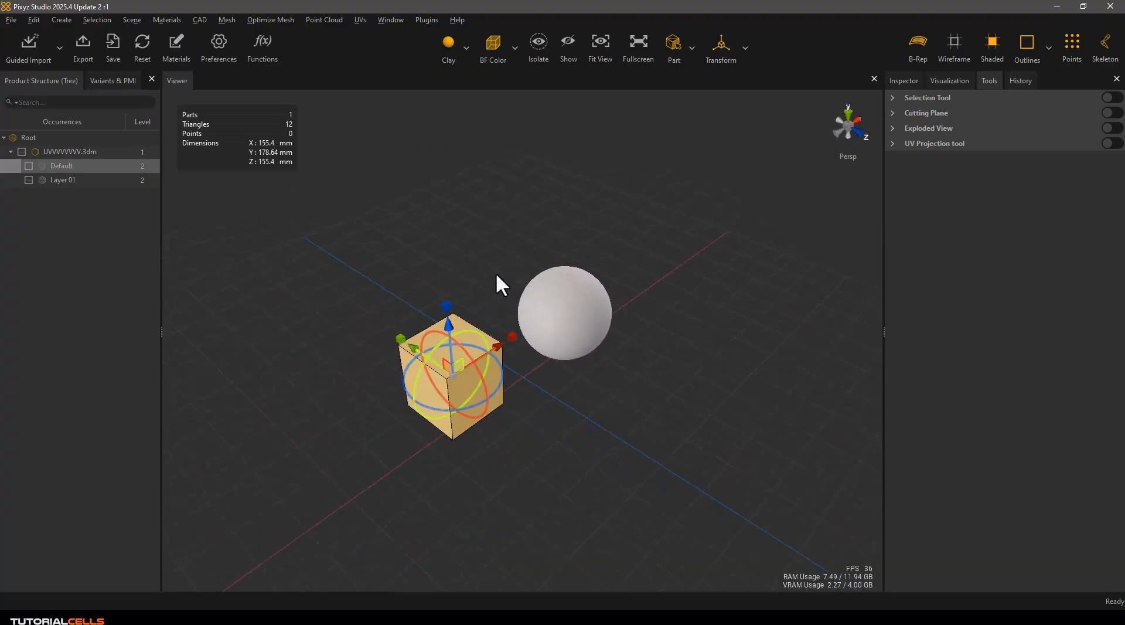
{"action": "scroll", "coordinate": [455, 345], "scroll_direction": "up", "scroll_amount": 4}
{"action": "middle_click_drag", "start_coordinate": [452, 346], "coordinate": [533, 276]}
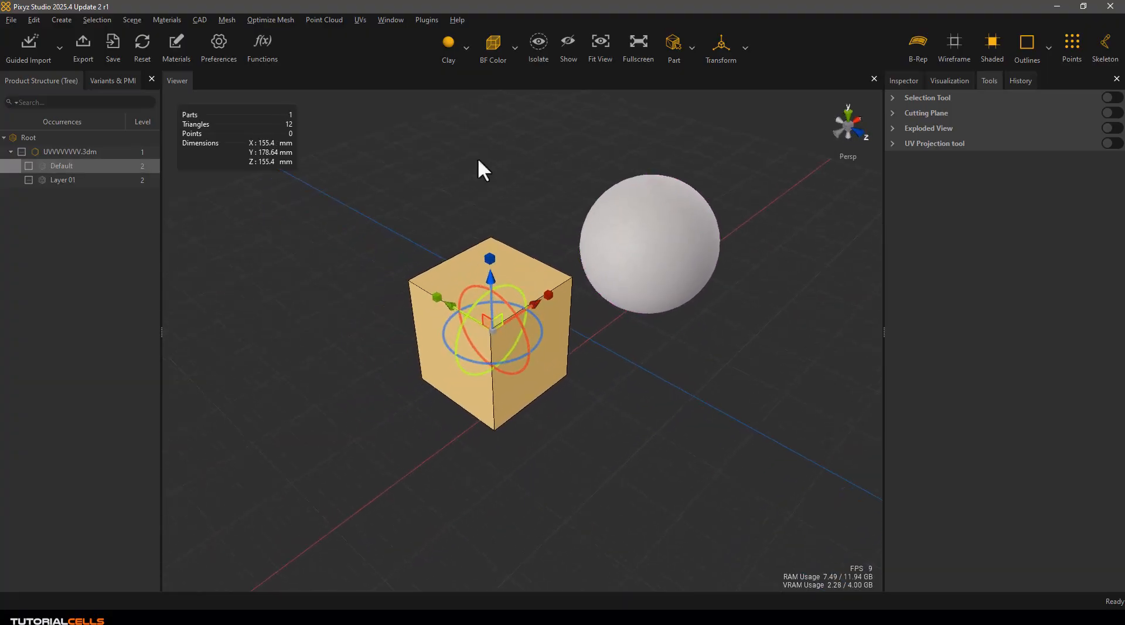
{"action": "left_click", "coordinate": [359, 21]}
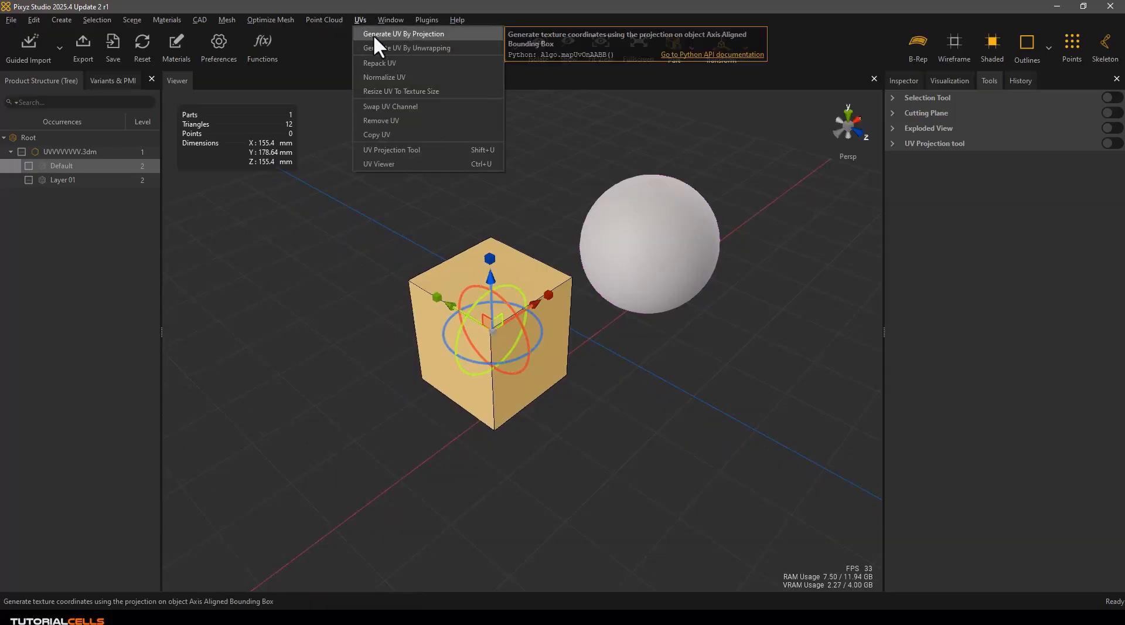
{"action": "left_click", "coordinate": [374, 34]}
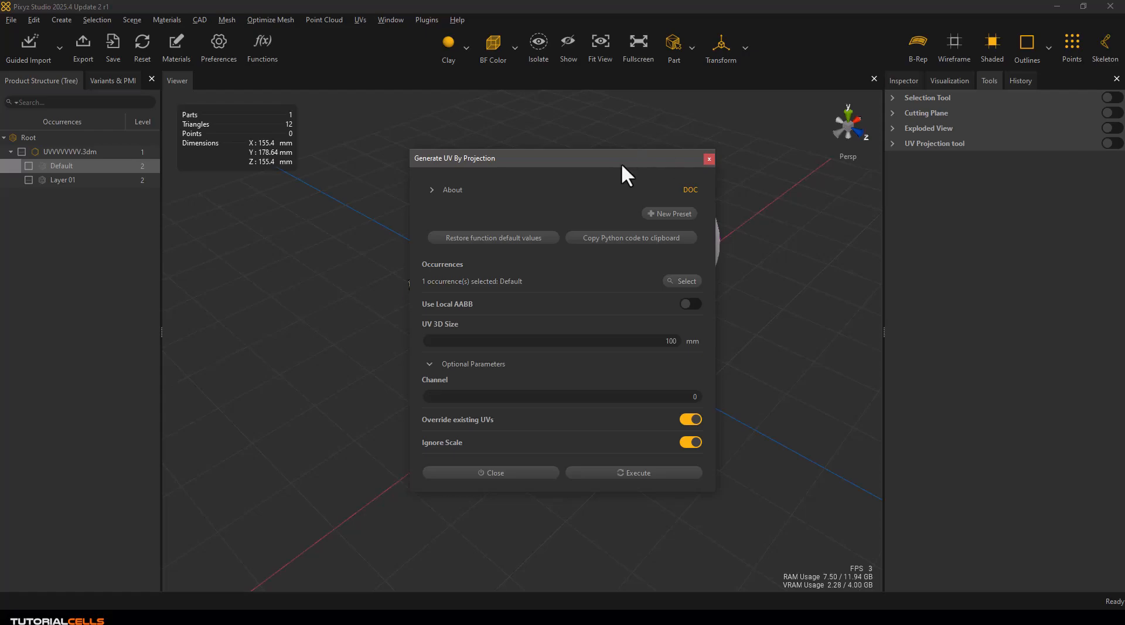
{"action": "left_click_drag", "start_coordinate": [622, 165], "coordinate": [778, 144]}
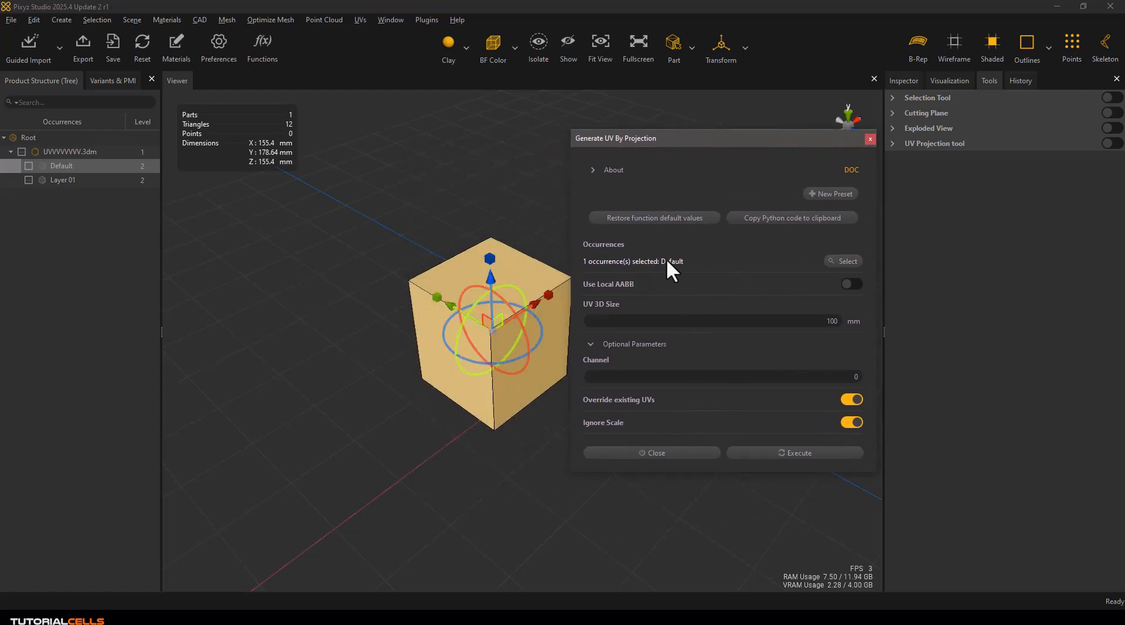
{"action": "left_click", "coordinate": [844, 261]}
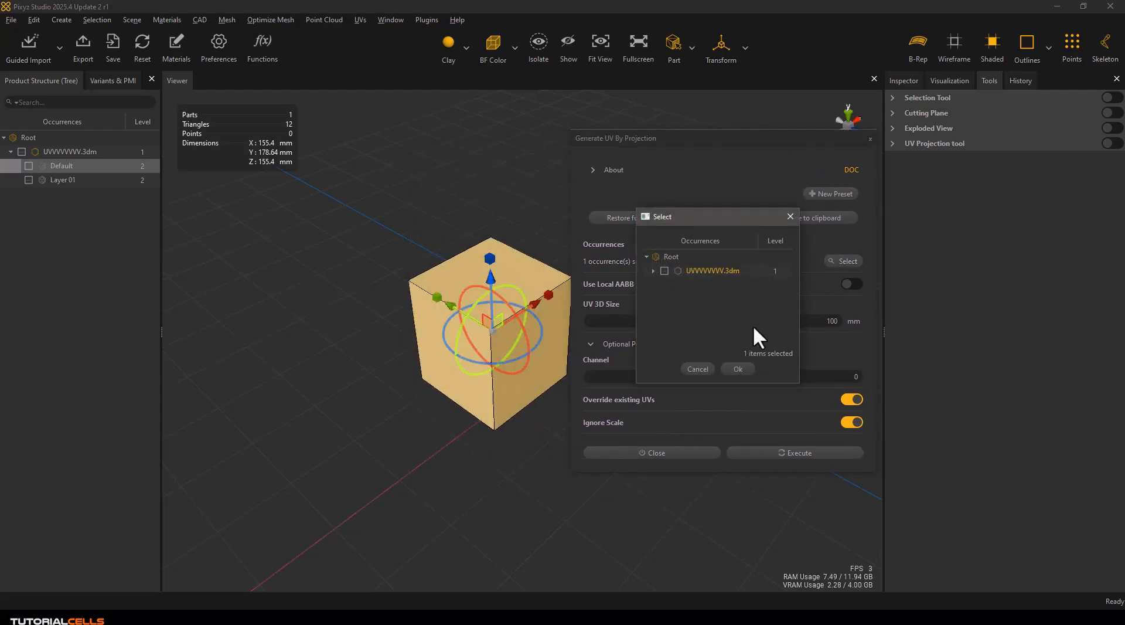
{"action": "left_click", "coordinate": [699, 370]}
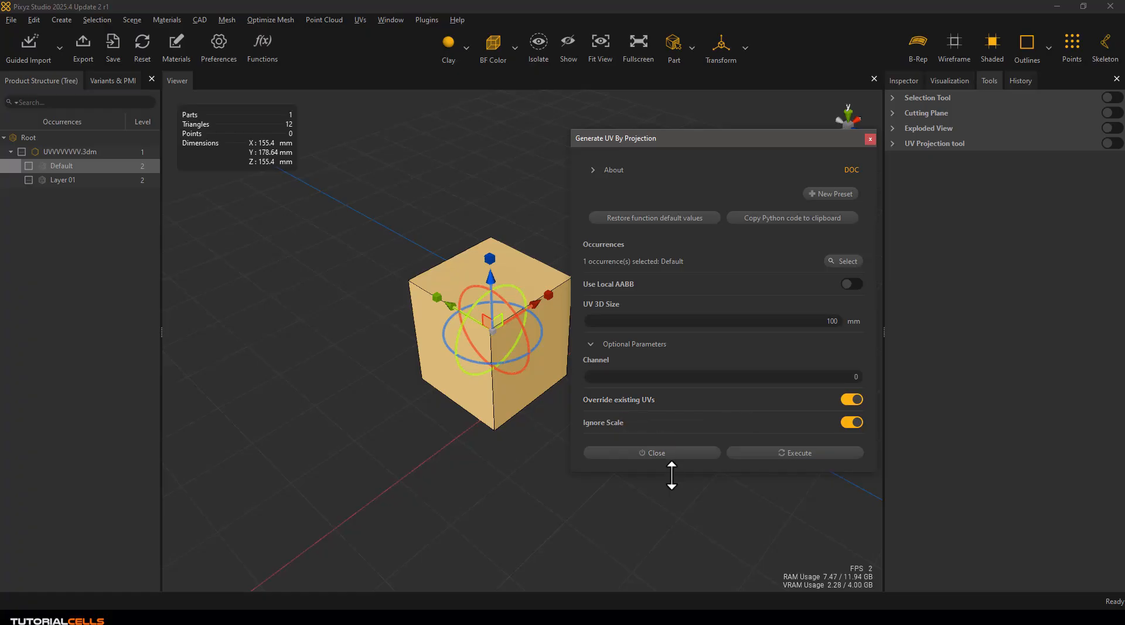
{"action": "left_click_drag", "start_coordinate": [749, 141], "coordinate": [771, 134]}
{"action": "left_click", "coordinate": [610, 334]}
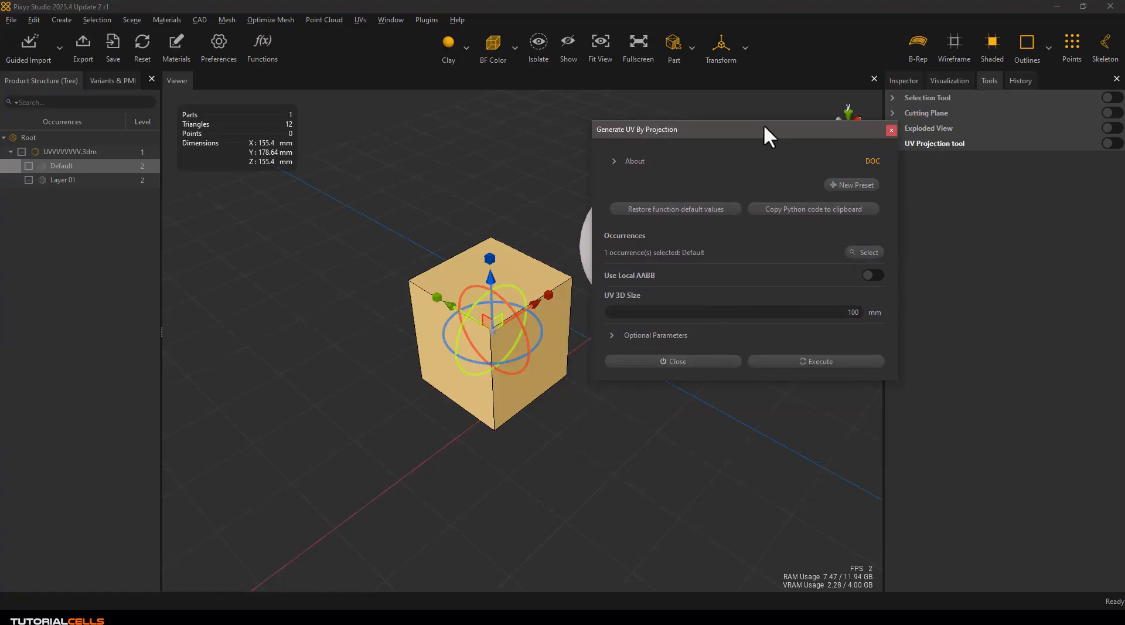
{"action": "left_click_drag", "start_coordinate": [758, 130], "coordinate": [736, 142]}
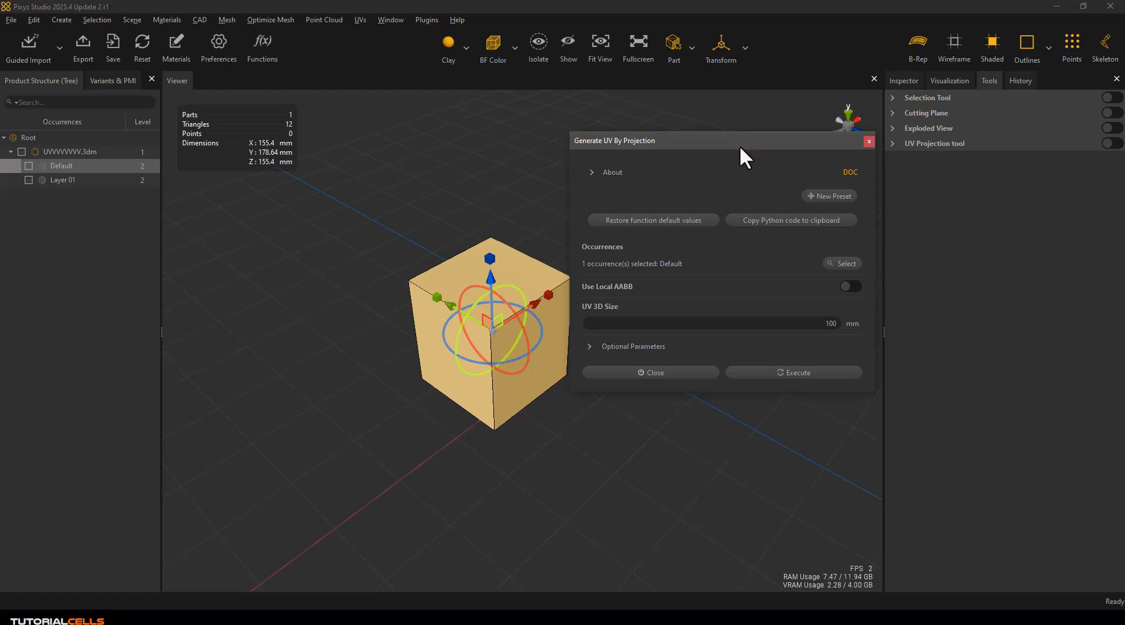
{"action": "left_click", "coordinate": [772, 375]}
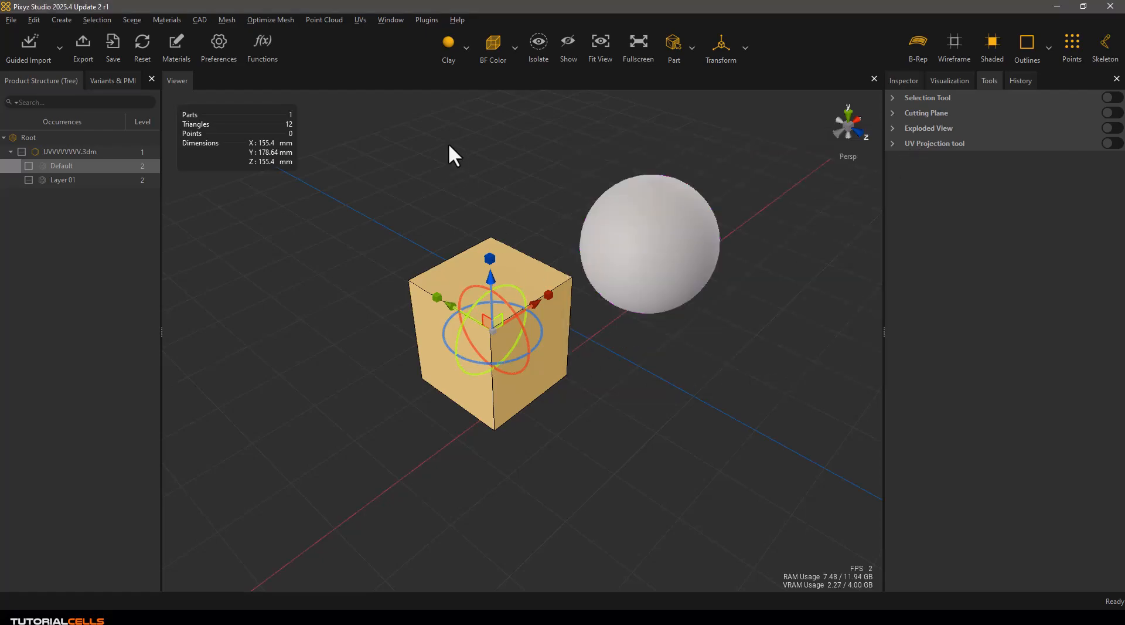
Switch the viewer's shading to Checker on UV channel 0 to show the cube's texture mapping
{"action": "left_click", "coordinate": [467, 50]}
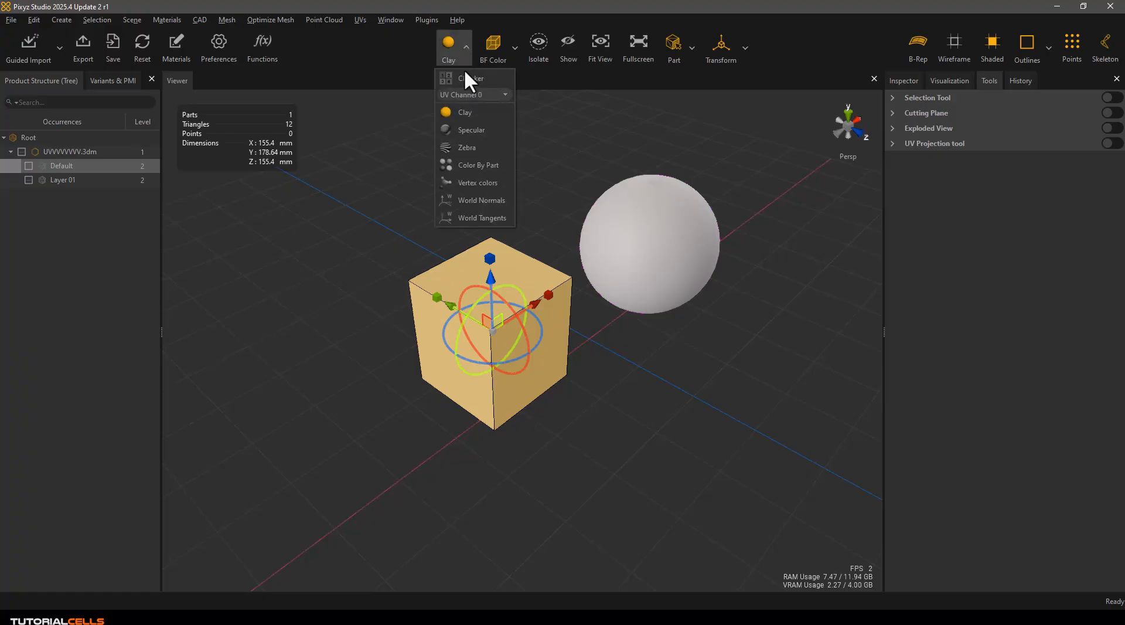
{"action": "left_click", "coordinate": [465, 77]}
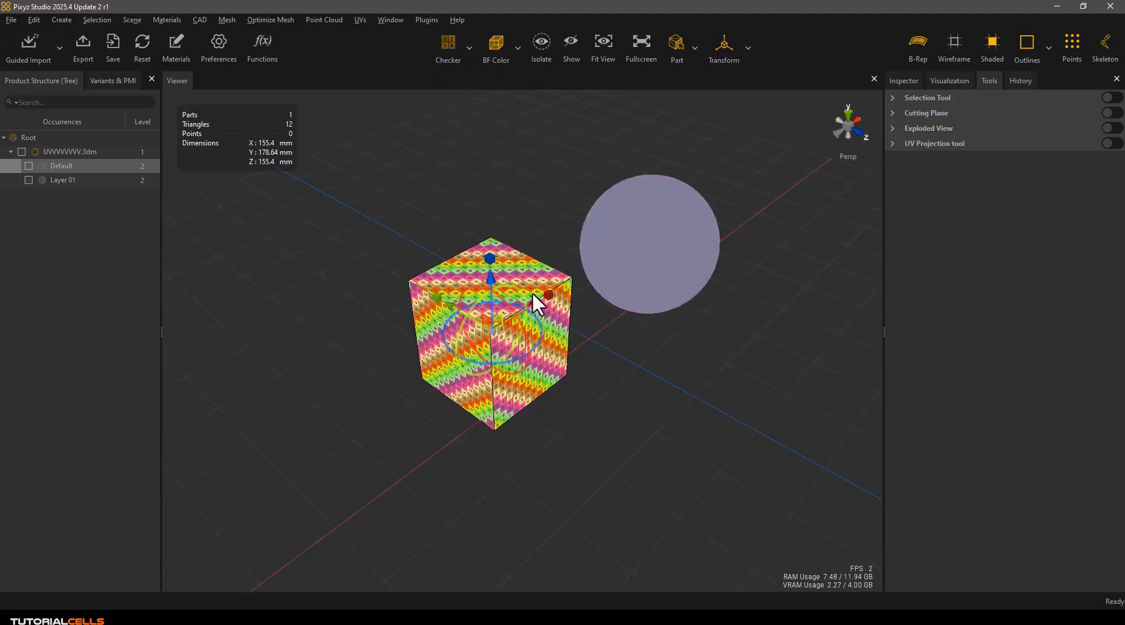
{"action": "scroll", "coordinate": [534, 294], "scroll_direction": "up", "scroll_amount": 3}
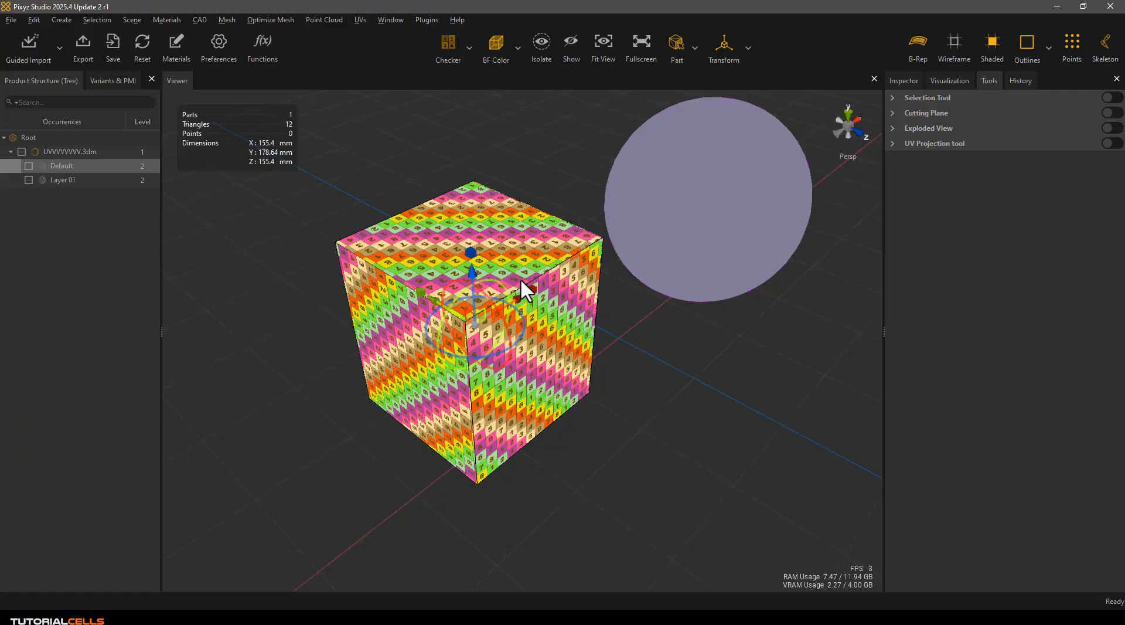
Examine the cube's projected UV layout on channel 0 in the UV Viewer, and close it
{"action": "left_click", "coordinate": [359, 19]}
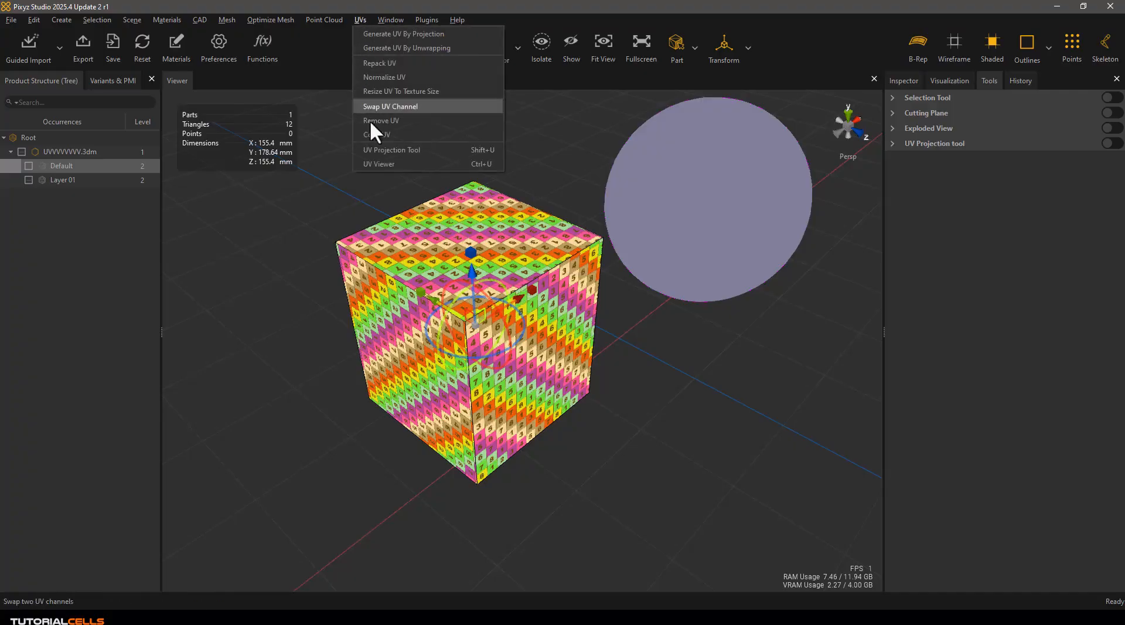
{"action": "left_click", "coordinate": [480, 163]}
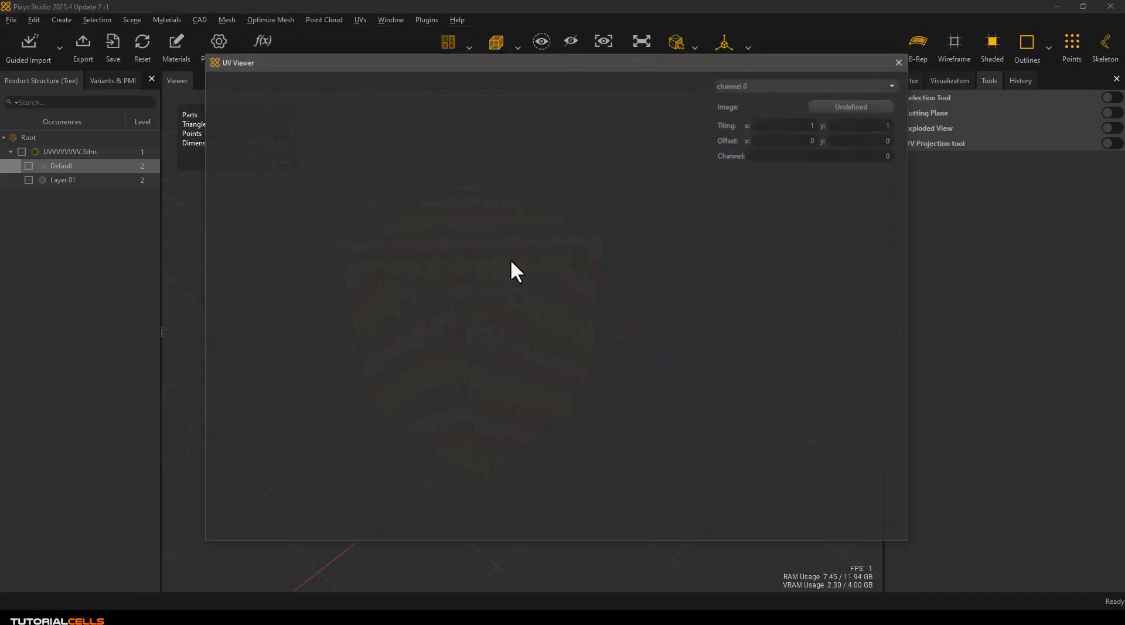
{"action": "scroll", "coordinate": [511, 266], "scroll_direction": "down", "scroll_amount": 5}
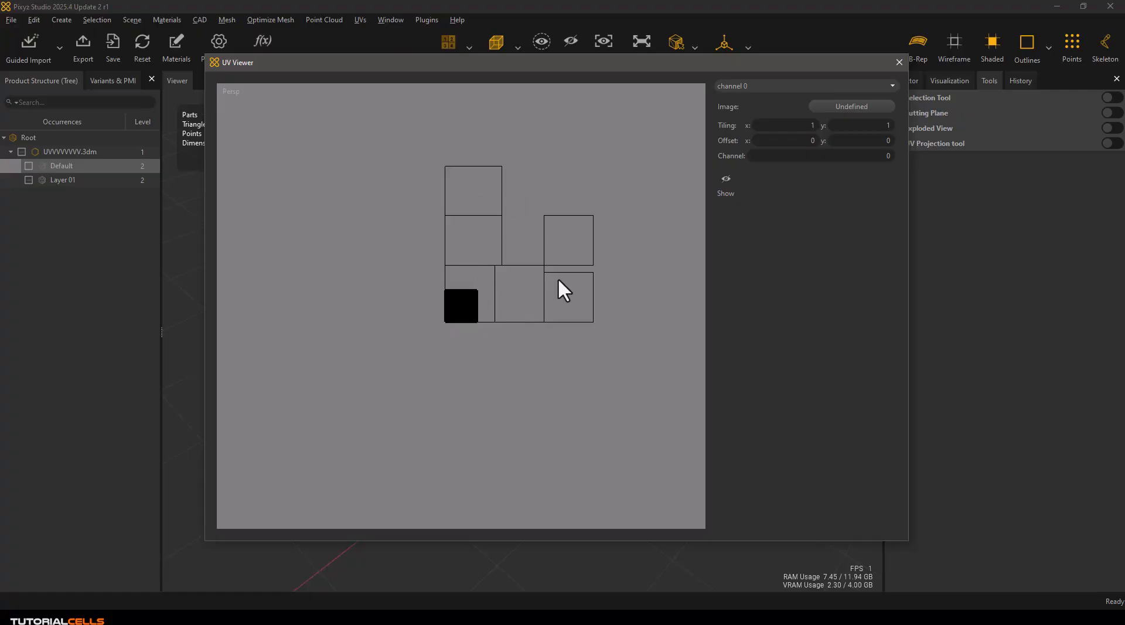
{"action": "scroll", "coordinate": [470, 290], "scroll_direction": "up", "scroll_amount": 6}
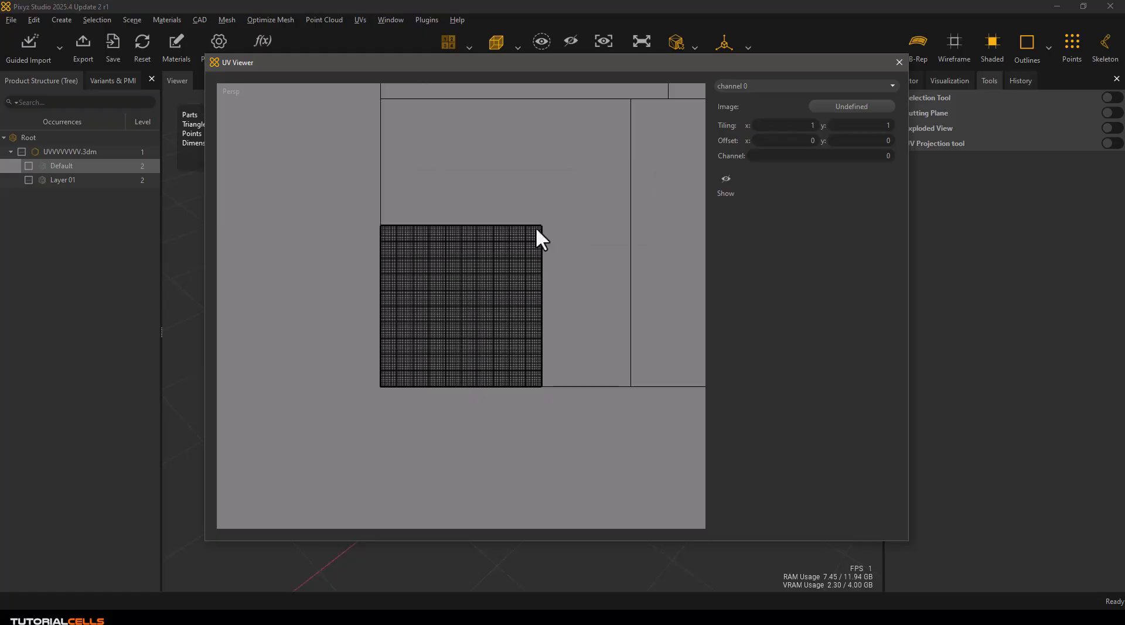
{"action": "left_click", "coordinate": [774, 85]}
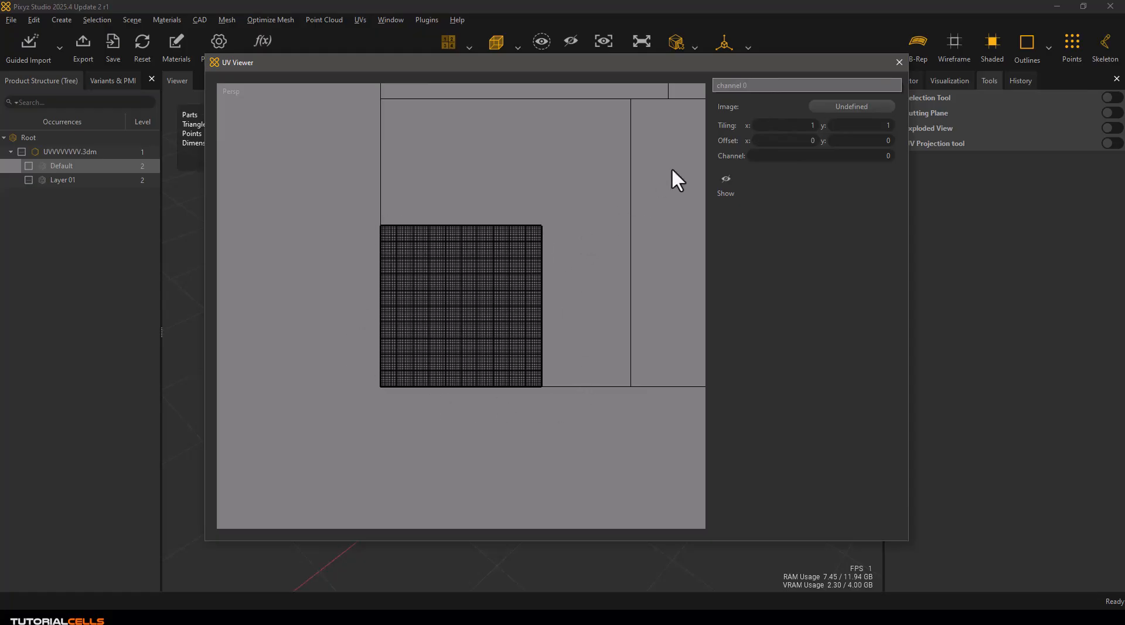
{"action": "left_click", "coordinate": [895, 68]}
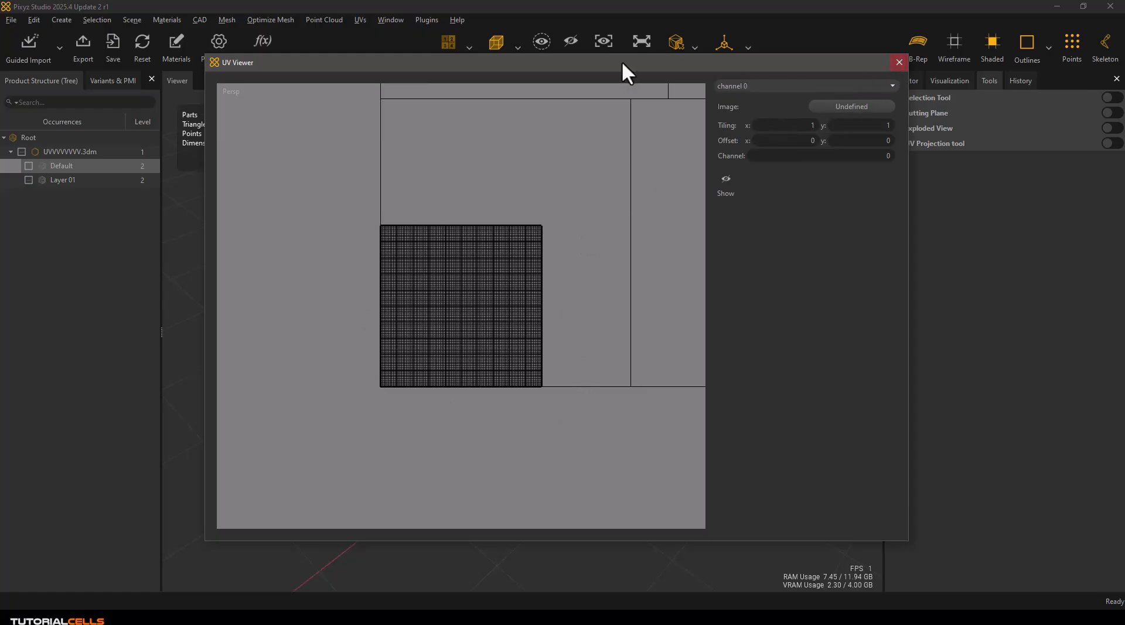
{"action": "left_click", "coordinate": [899, 62]}
Normalize the cube's UVs using source UV channel 0
{"action": "left_click", "coordinate": [360, 20]}
{"action": "left_click", "coordinate": [356, 32]}
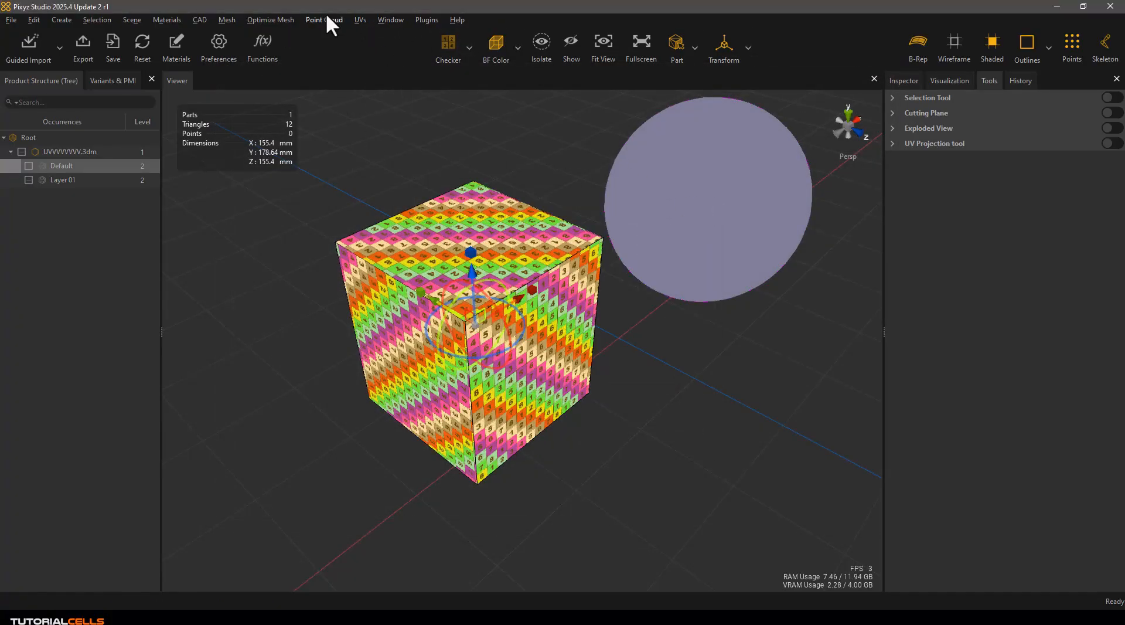
{"action": "left_click", "coordinate": [360, 19]}
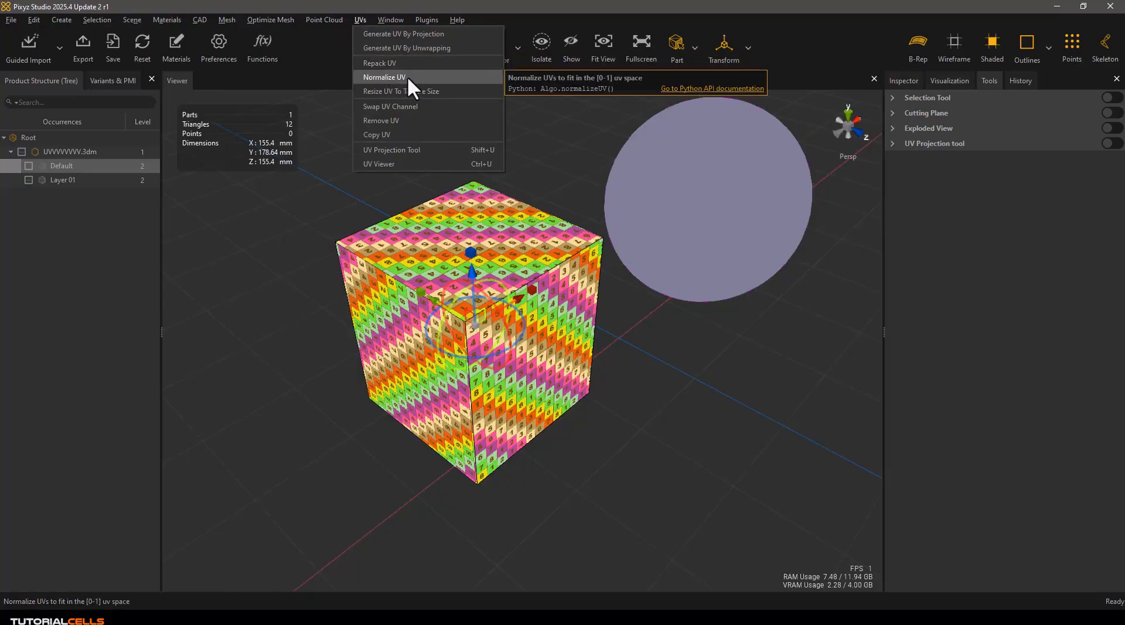
{"action": "left_click", "coordinate": [423, 78]}
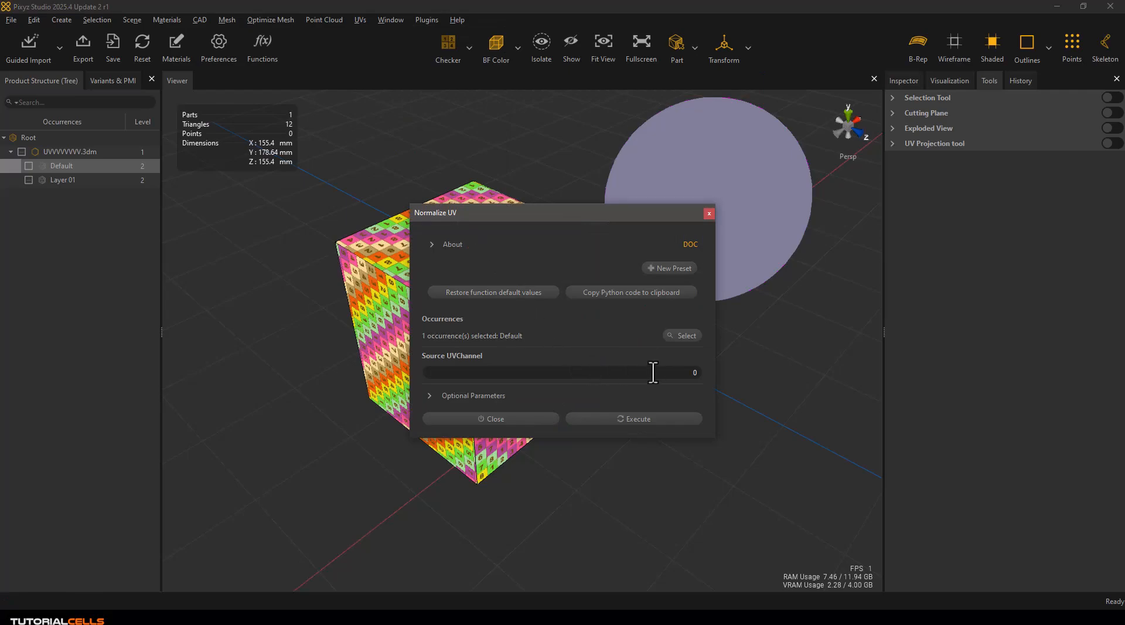
{"action": "left_click", "coordinate": [632, 417]}
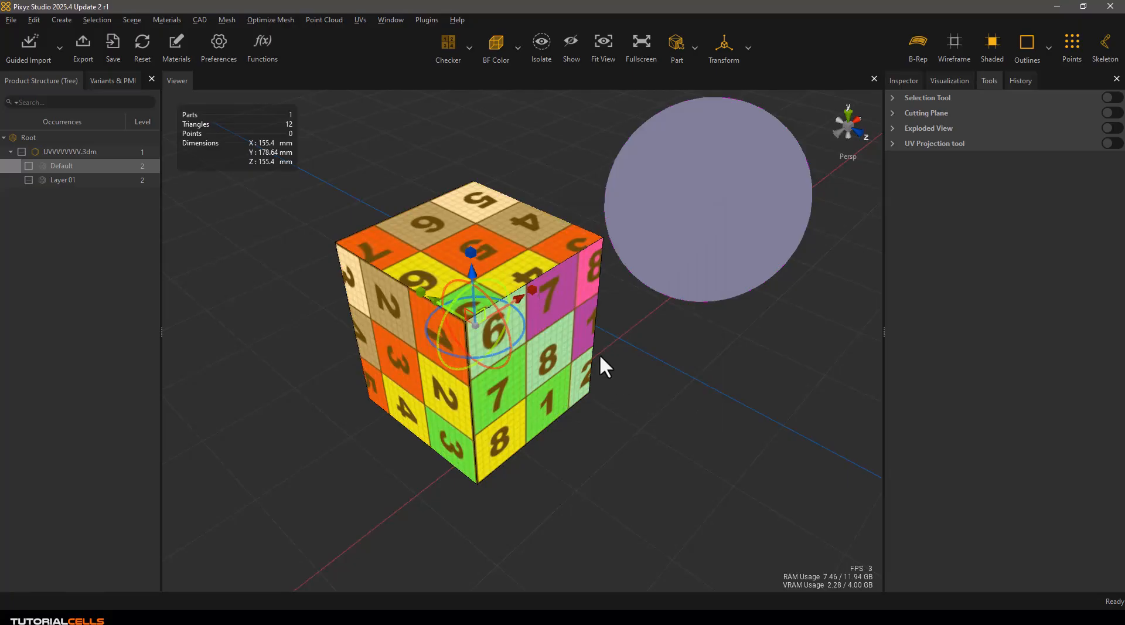
Examine the cube's normalized UV layout on channel 0 in the UV Viewer, and close it
{"action": "key", "text": "ctrl+u"}
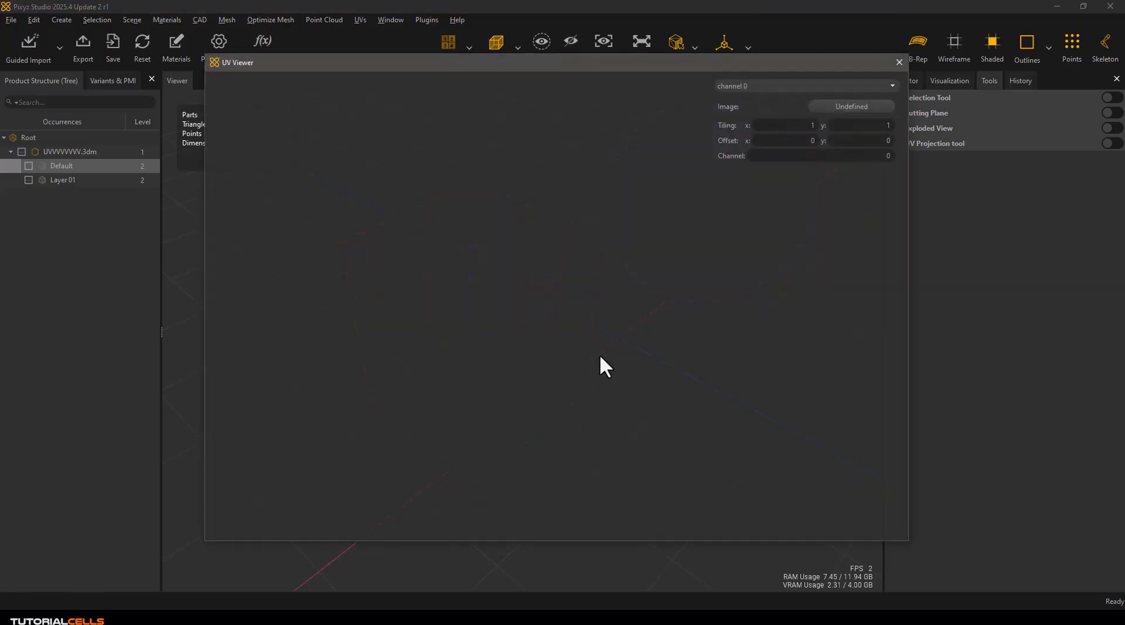
{"action": "scroll", "coordinate": [546, 298], "scroll_direction": "down", "scroll_amount": 2}
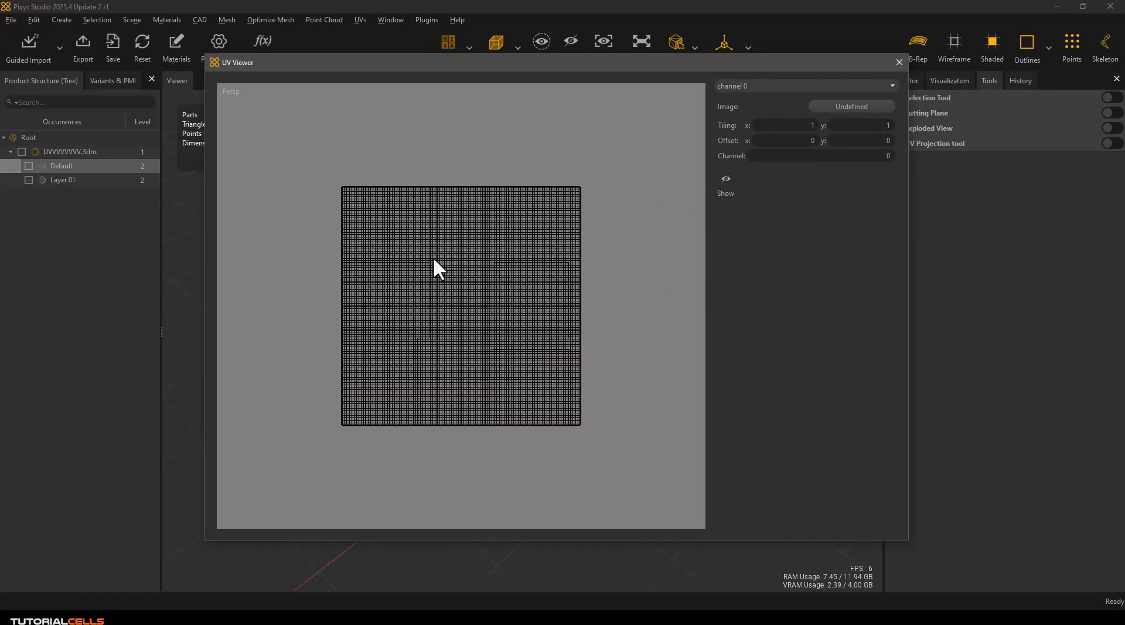
{"action": "scroll", "coordinate": [434, 268], "scroll_direction": "up", "scroll_amount": 2}
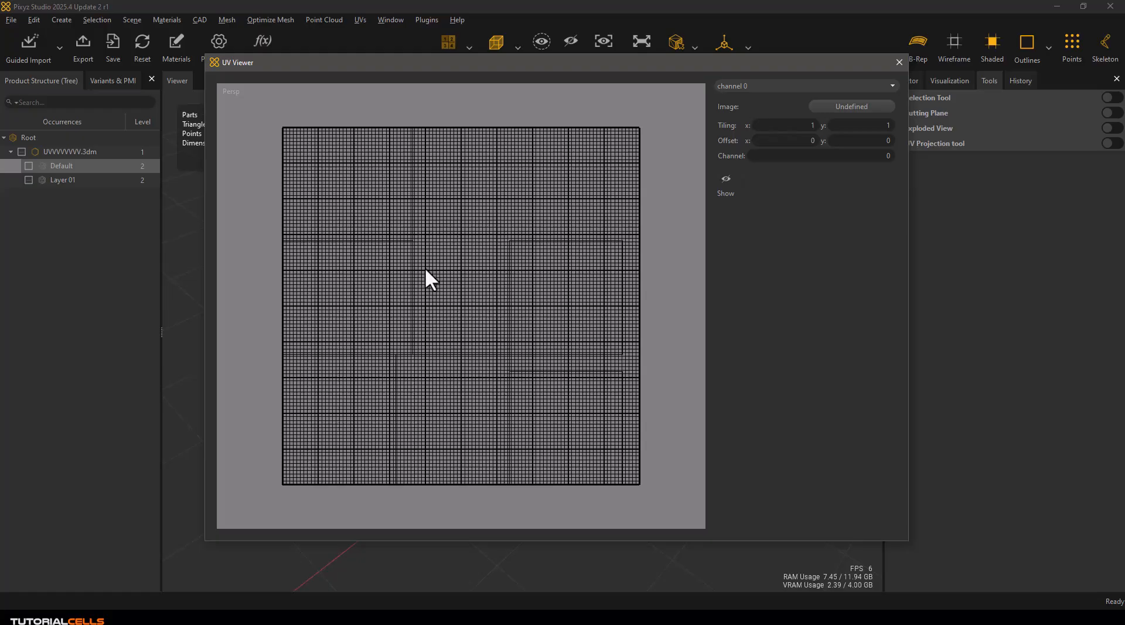
{"action": "left_click", "coordinate": [899, 62]}
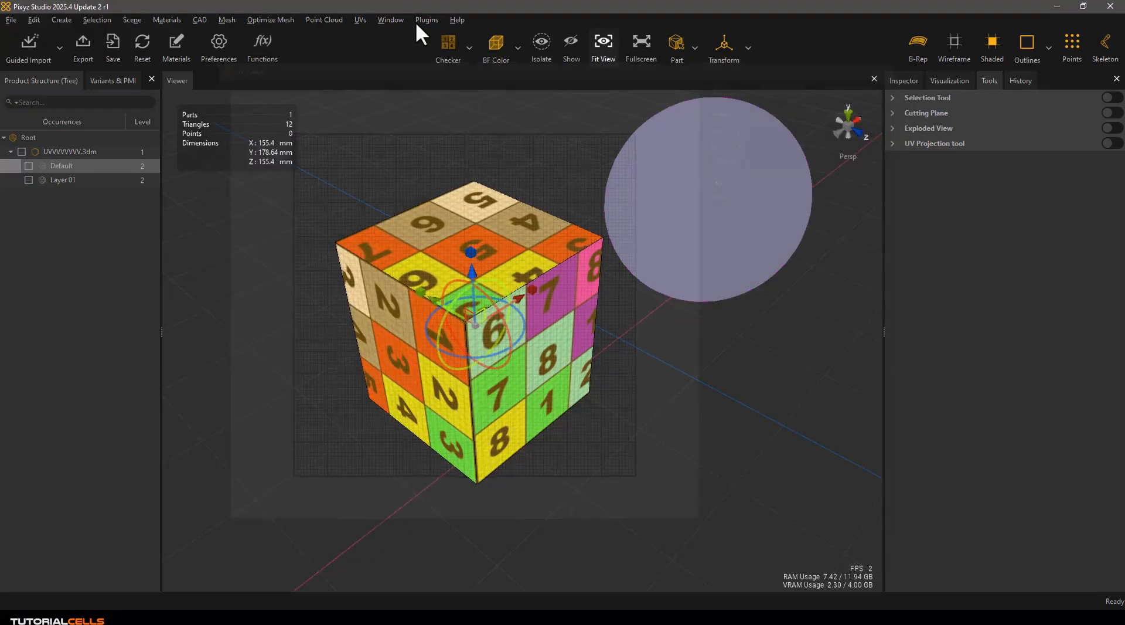
Remove the UVs from the cube with the Remove UV function, using channel -1
{"action": "left_click", "coordinate": [361, 19]}
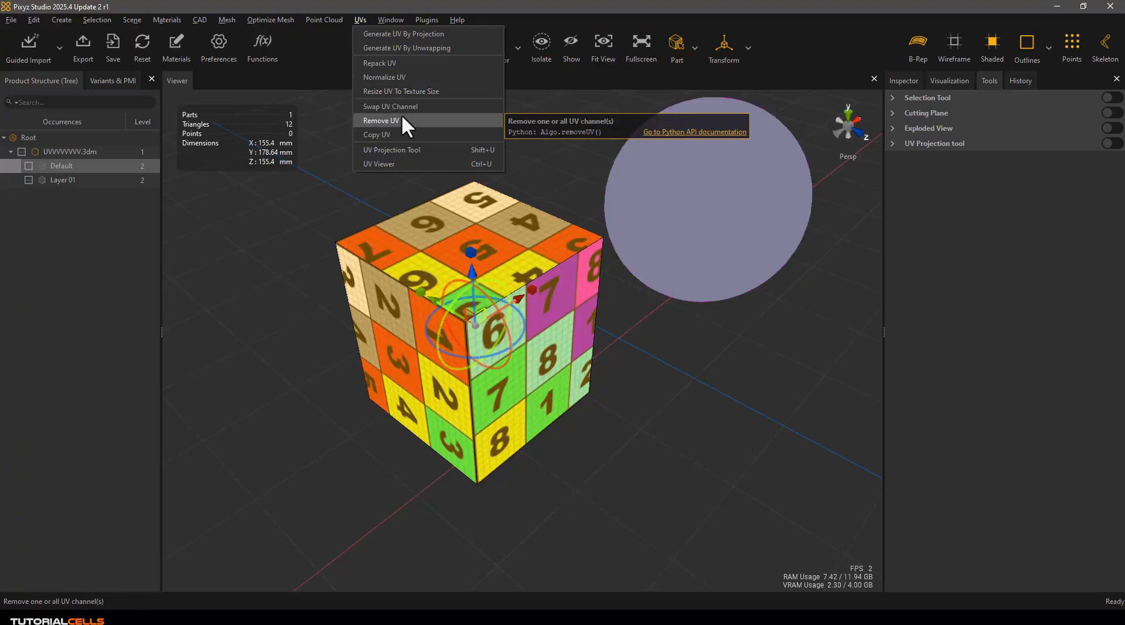
{"action": "left_click", "coordinate": [309, 217]}
{"action": "scroll", "coordinate": [472, 241], "scroll_direction": "down", "scroll_amount": 3}
{"action": "scroll", "coordinate": [473, 241], "scroll_direction": "down", "scroll_amount": 2}
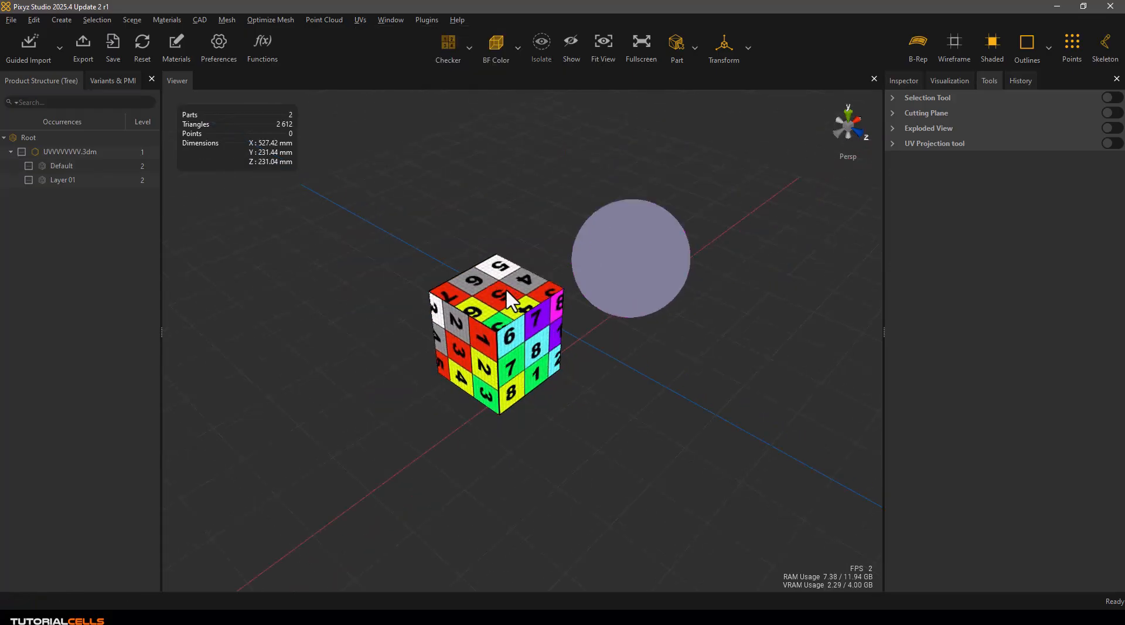
{"action": "left_click", "coordinate": [525, 317]}
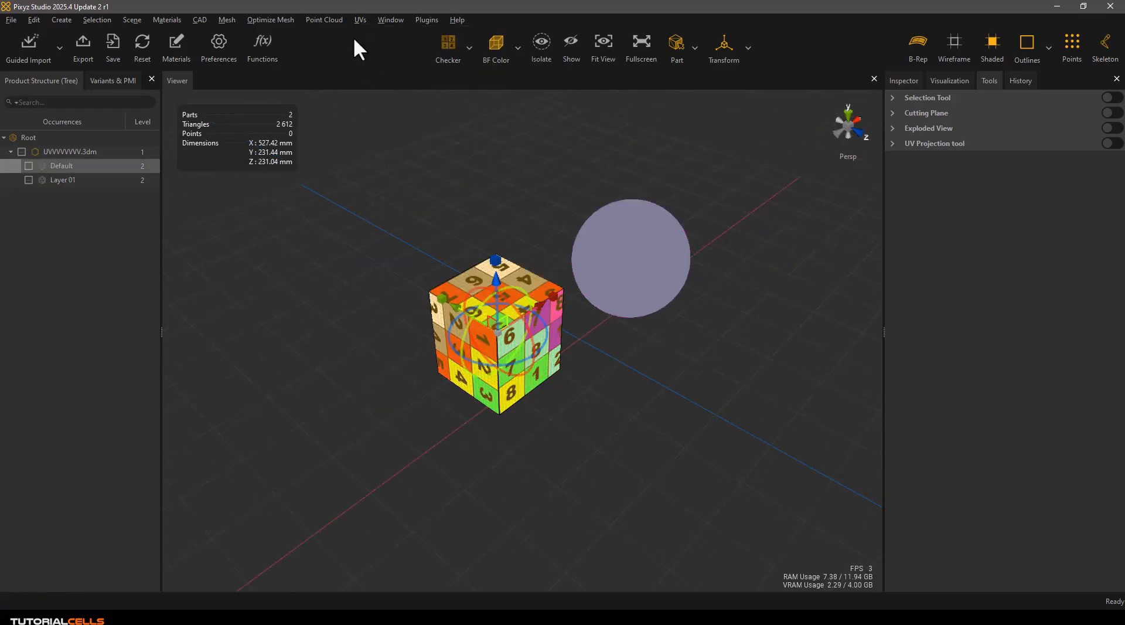
{"action": "left_click", "coordinate": [358, 18]}
{"action": "left_click", "coordinate": [380, 117]}
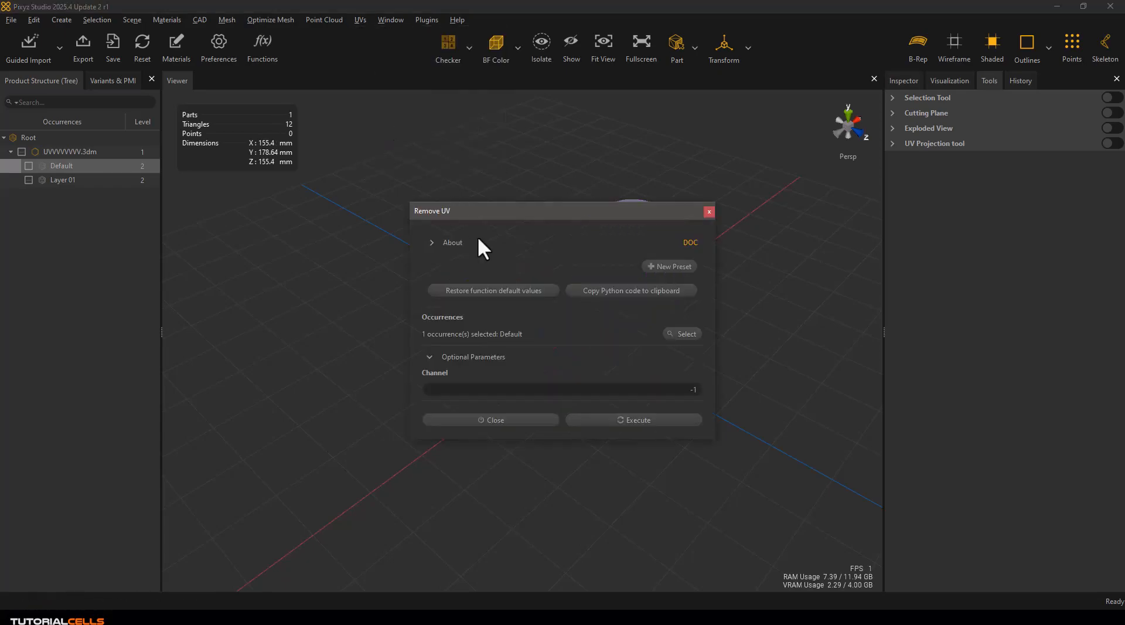
{"action": "left_click", "coordinate": [605, 422]}
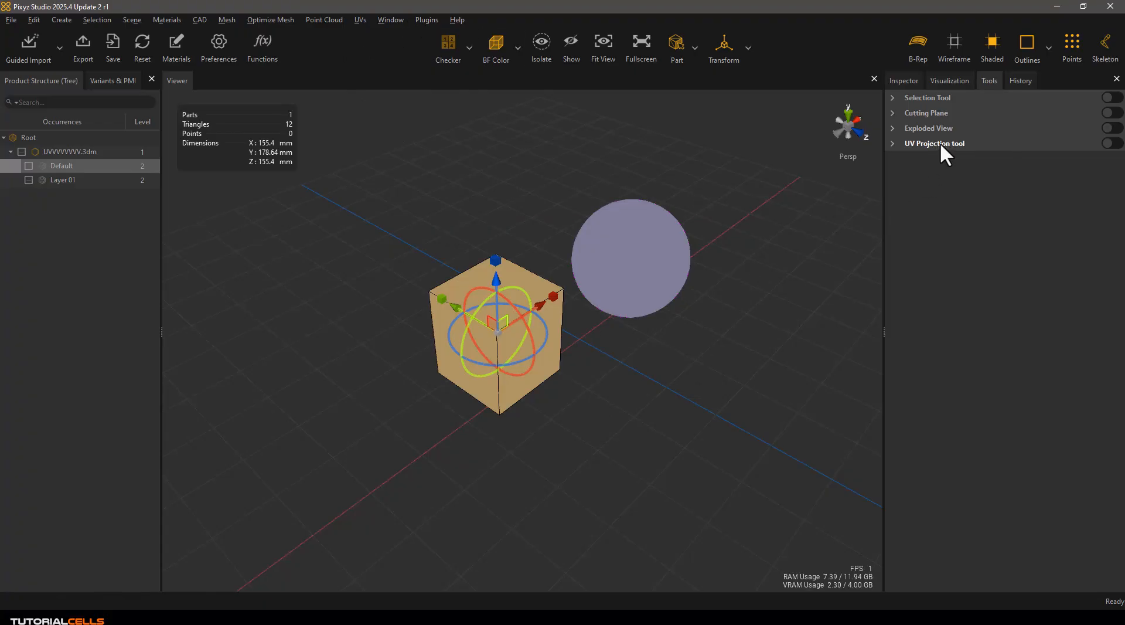
Enable the UV Projection tool in Box mode on the cube and stretch the box to about 424 mm wide and 412 mm high
{"action": "left_click", "coordinate": [1109, 143]}
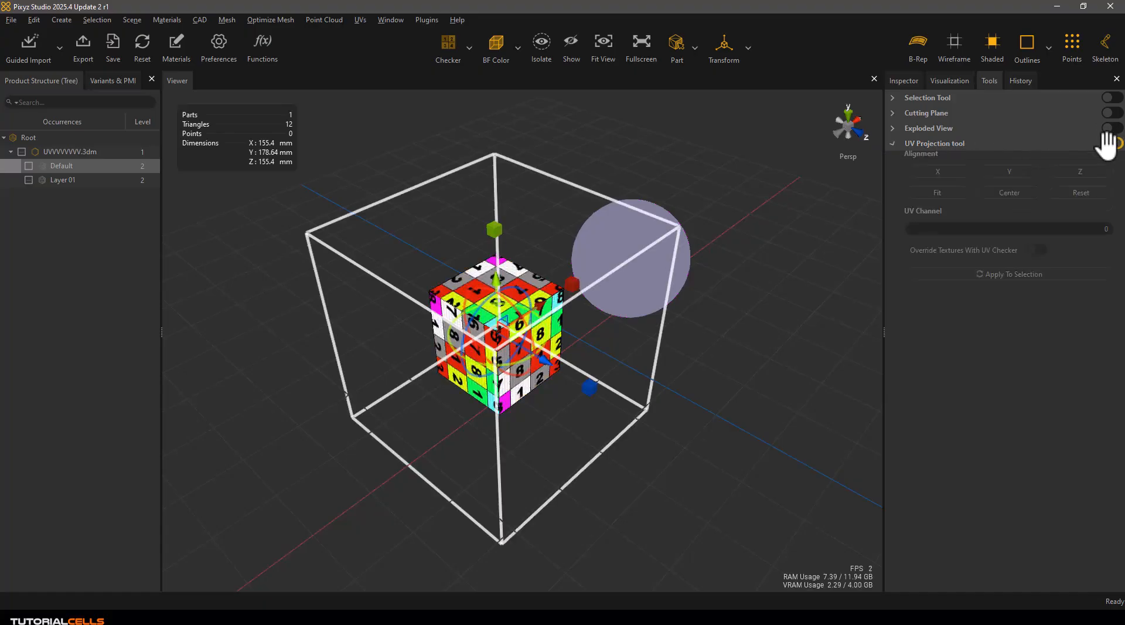
{"action": "left_click_drag", "start_coordinate": [643, 341], "coordinate": [691, 304]}
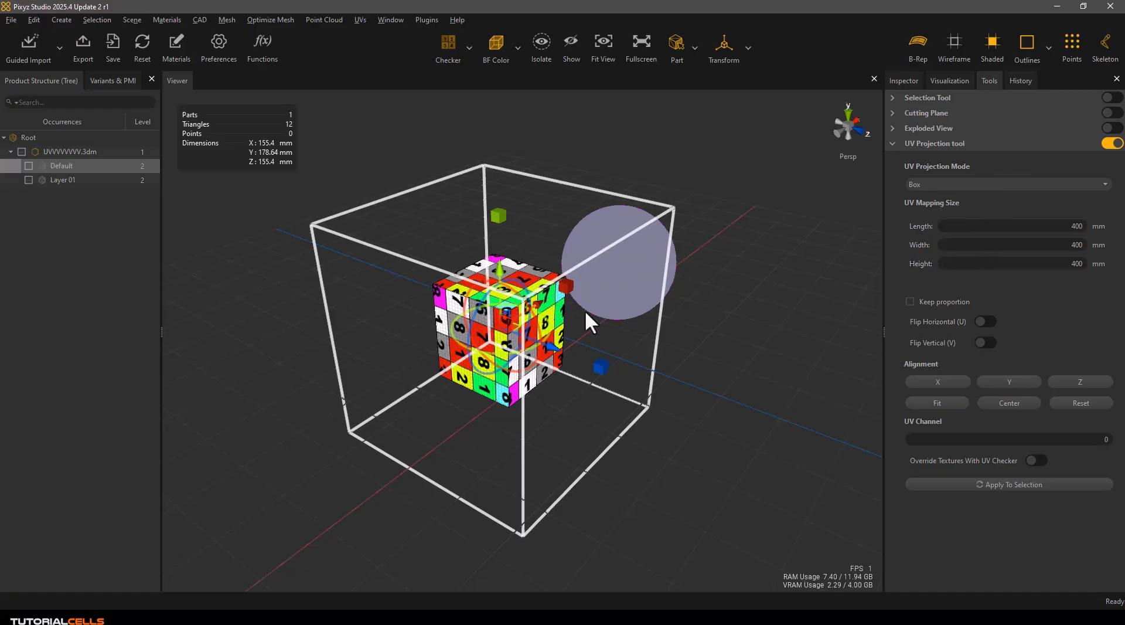
{"action": "mouse_move", "coordinate": [595, 365]}
{"action": "left_mouse_down"}
{"action": "mouse_move", "coordinate": [653, 378]}
{"action": "mouse_move", "coordinate": [605, 364]}
{"action": "left_mouse_up"}
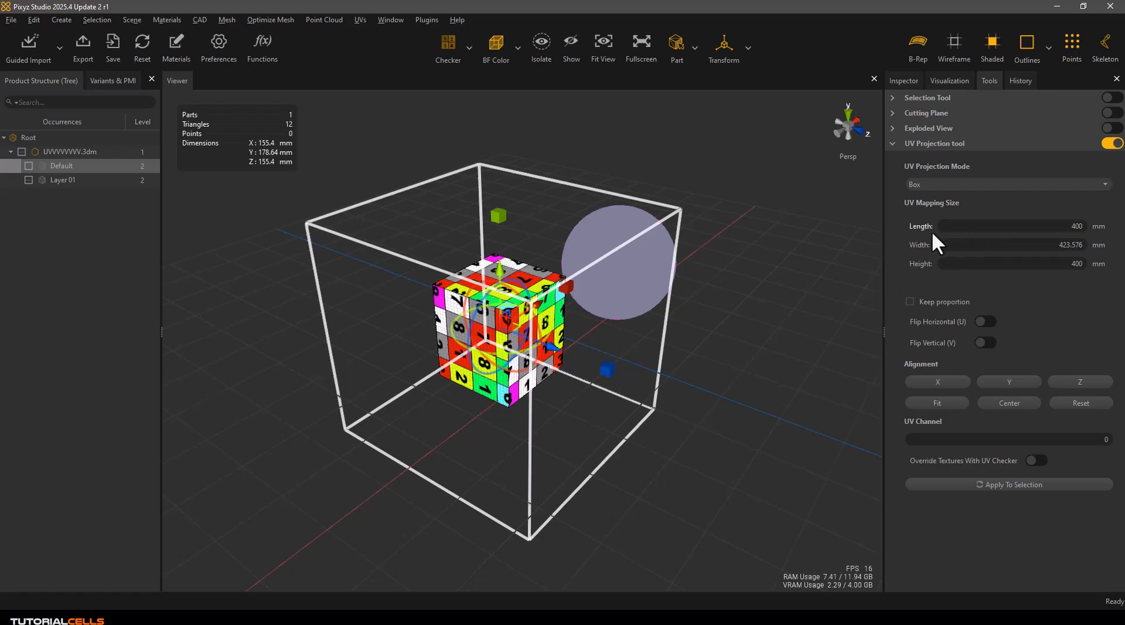
{"action": "left_click_drag", "start_coordinate": [499, 213], "coordinate": [501, 212]}
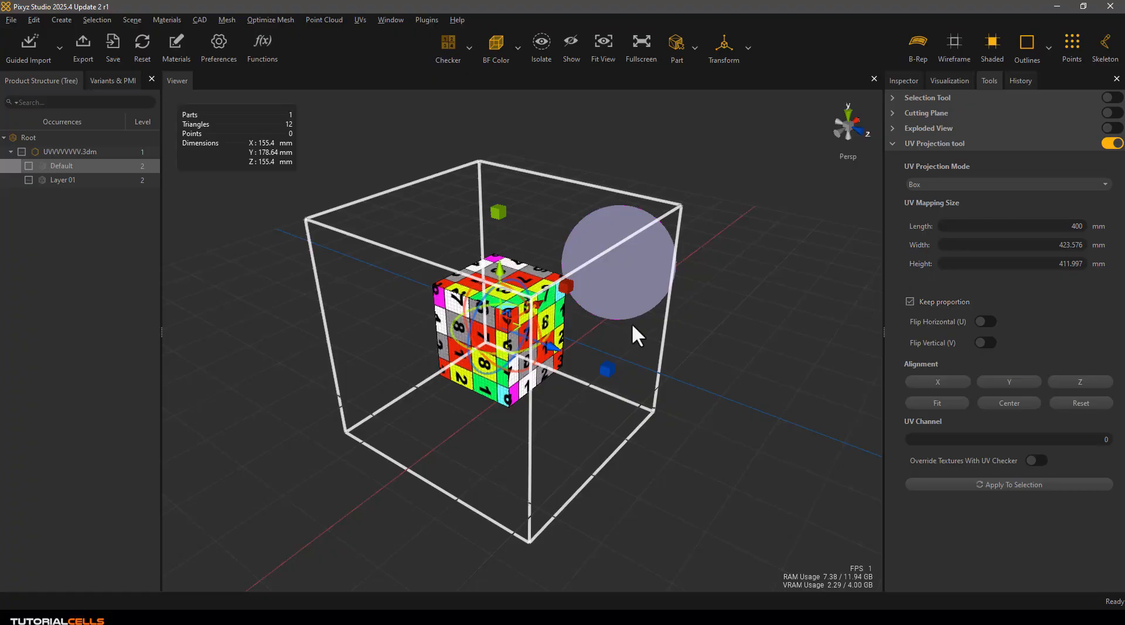
With Keep proportion on, scale the projection box to about 392 × 415 × 404 mm and apply the projection to the cube
{"action": "left_click_drag", "start_coordinate": [607, 368], "coordinate": [605, 367]}
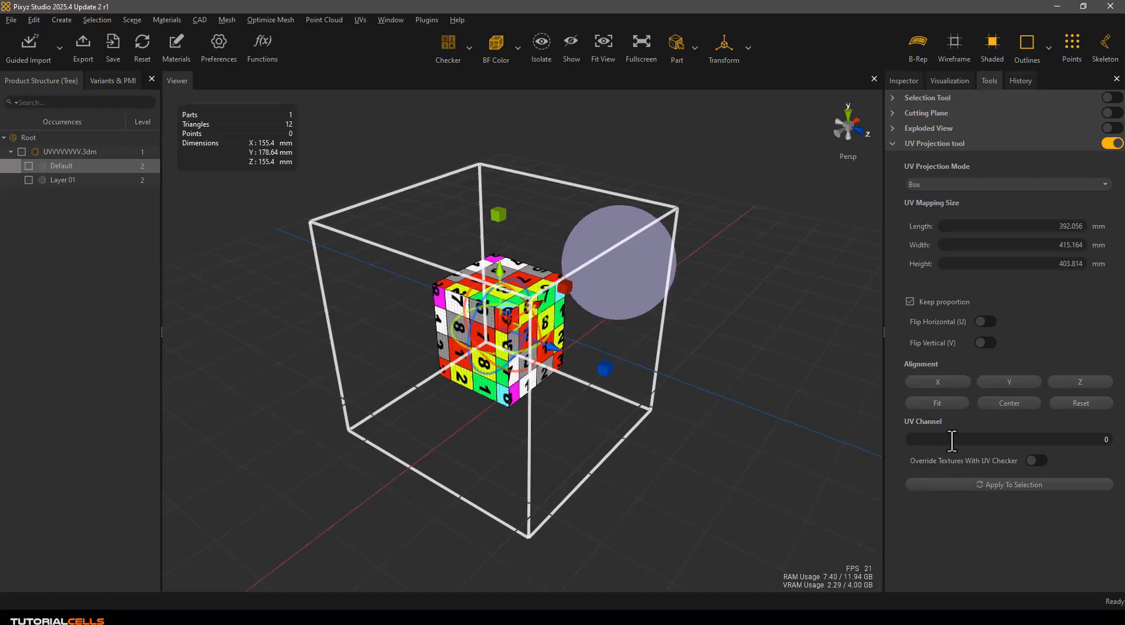
{"action": "left_click", "coordinate": [961, 490]}
{"action": "left_click_drag", "start_coordinate": [554, 346], "coordinate": [428, 361]}
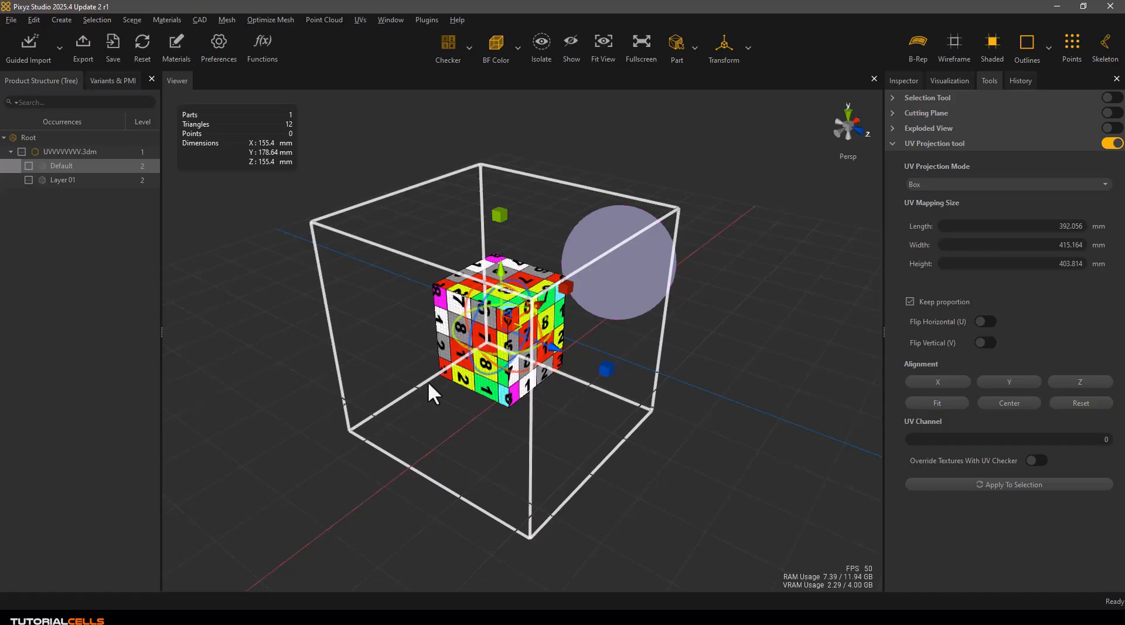
{"action": "left_click_drag", "start_coordinate": [494, 241], "coordinate": [703, 300]}
Change the UV projection mode to Plane and move the projection plane away from the cube along Z
{"action": "left_click", "coordinate": [956, 185]}
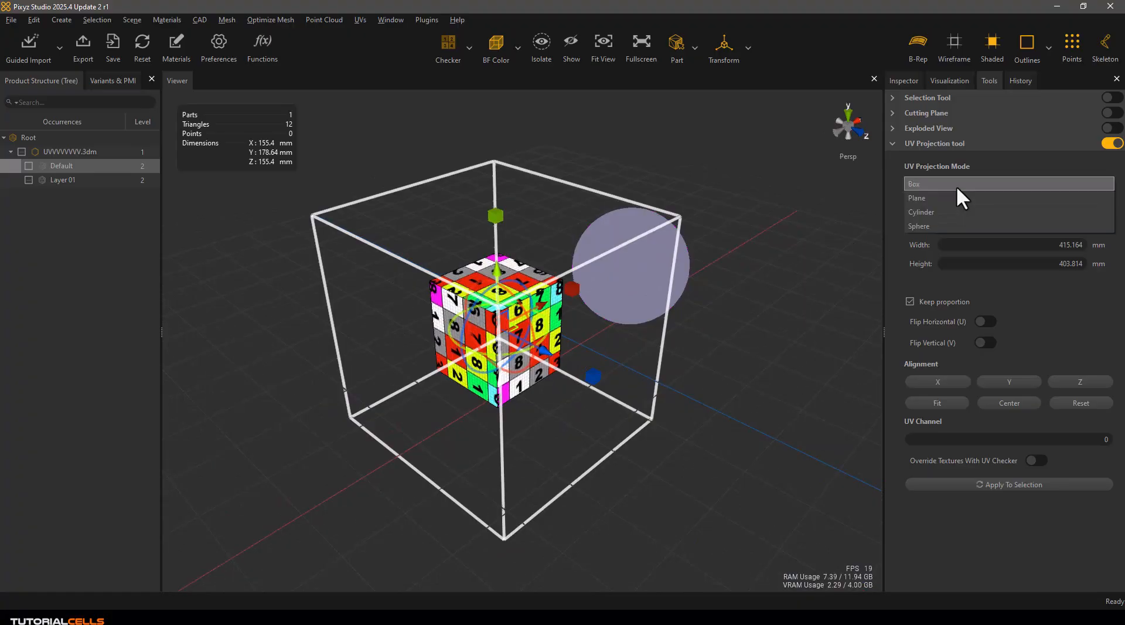
{"action": "left_click", "coordinate": [954, 192]}
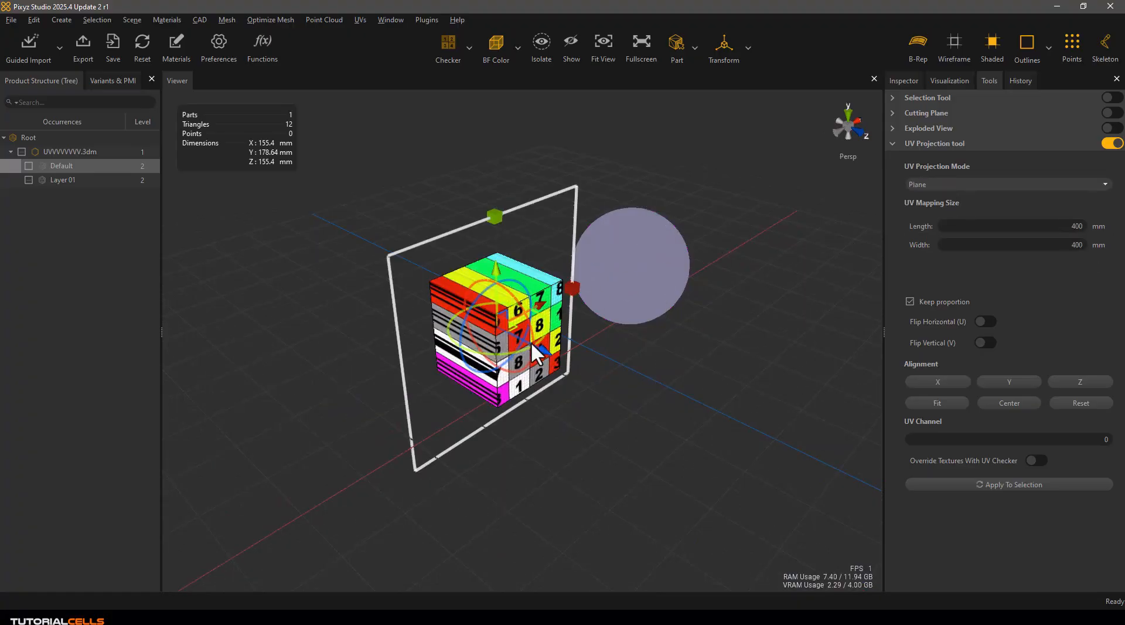
{"action": "left_click_drag", "start_coordinate": [536, 354], "coordinate": [665, 399]}
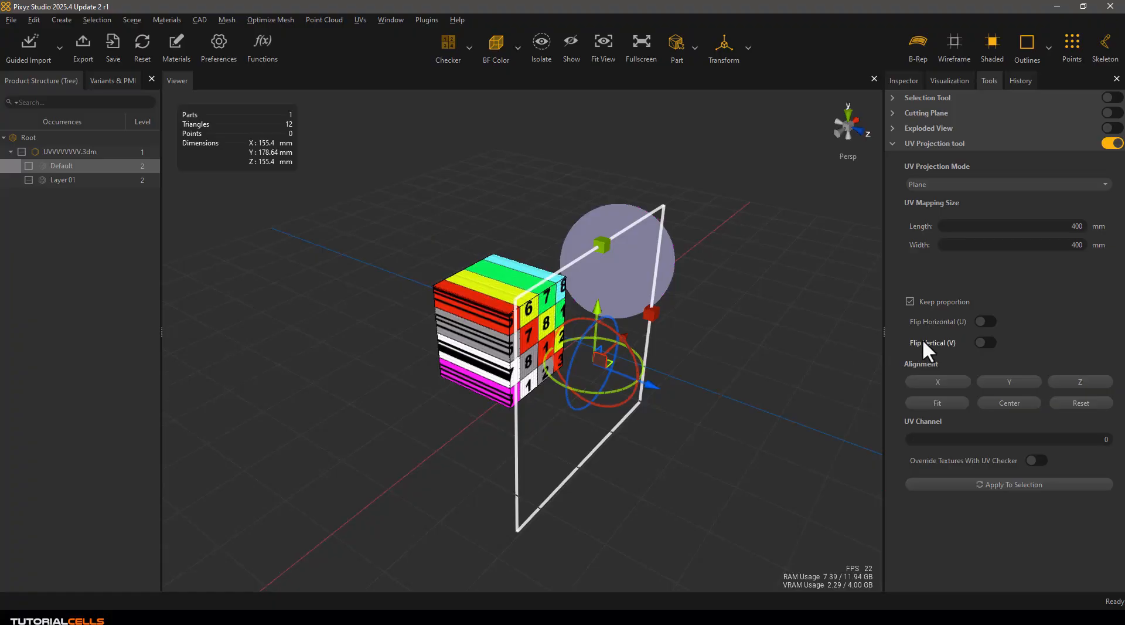
Preview the planar projection on the sphere and reposition the projection plane, sliding it along X
{"action": "left_click", "coordinate": [597, 291]}
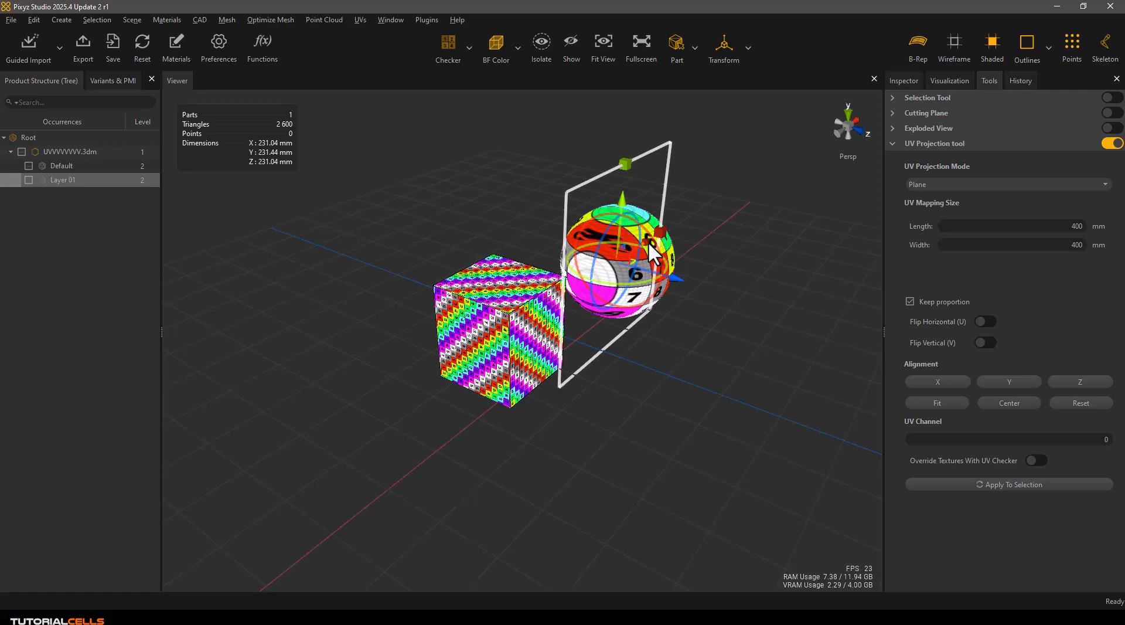
{"action": "left_click_drag", "start_coordinate": [648, 241], "coordinate": [651, 350]}
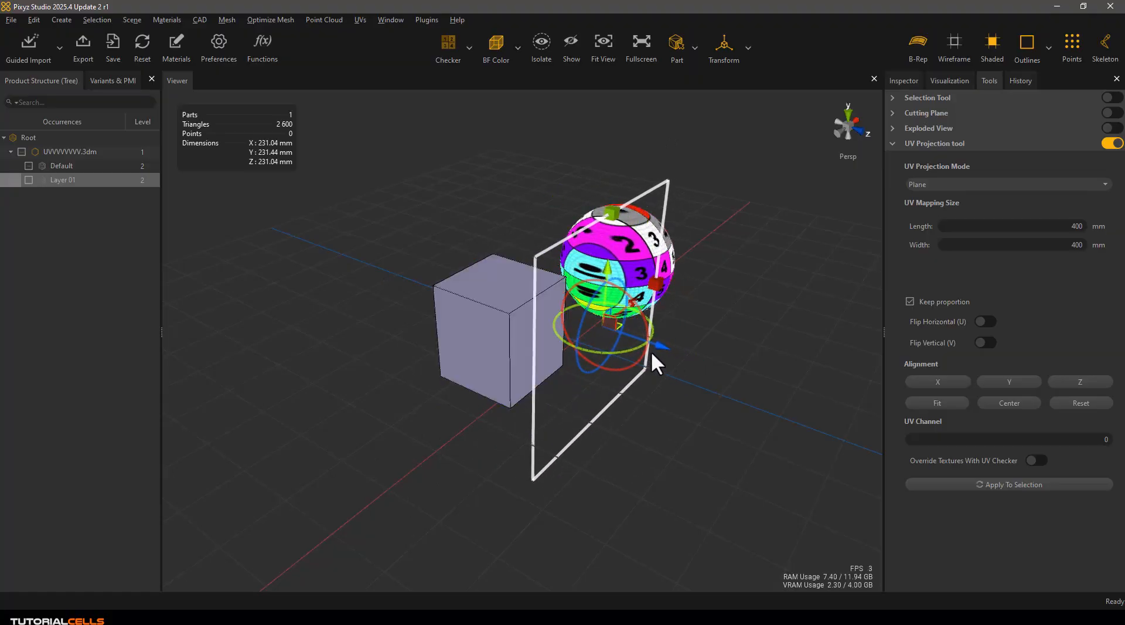
{"action": "right_click_drag", "start_coordinate": [666, 325], "coordinate": [620, 331]}
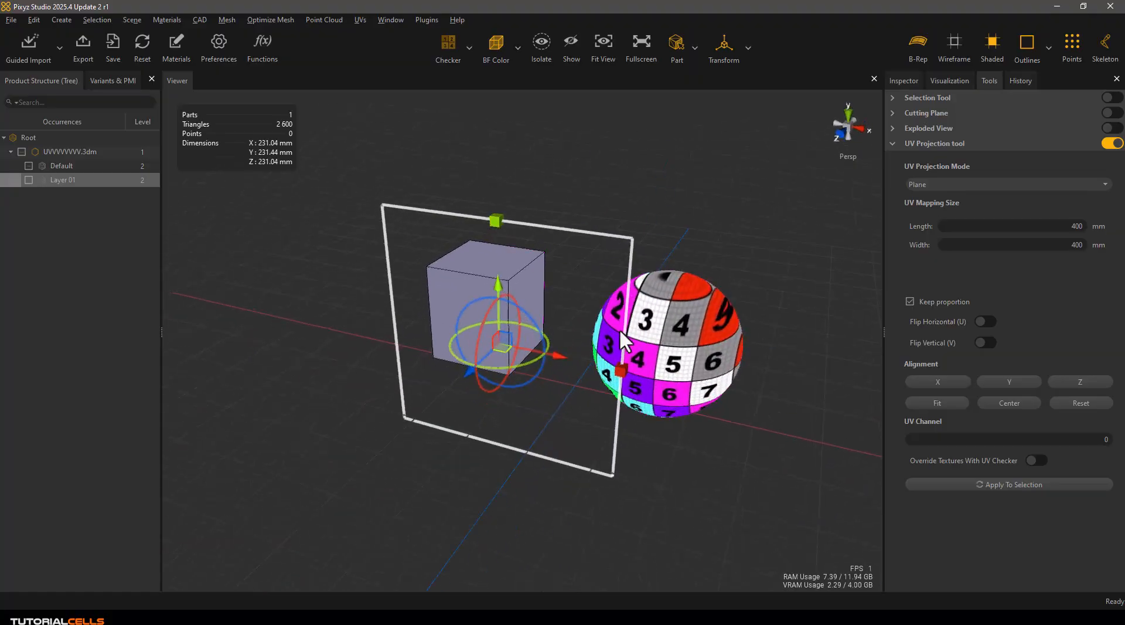
{"action": "left_click_drag", "start_coordinate": [544, 346], "coordinate": [644, 379]}
Return the planar projection to the cube and pull the plane out in front of it along Z
{"action": "left_click", "coordinate": [487, 304]}
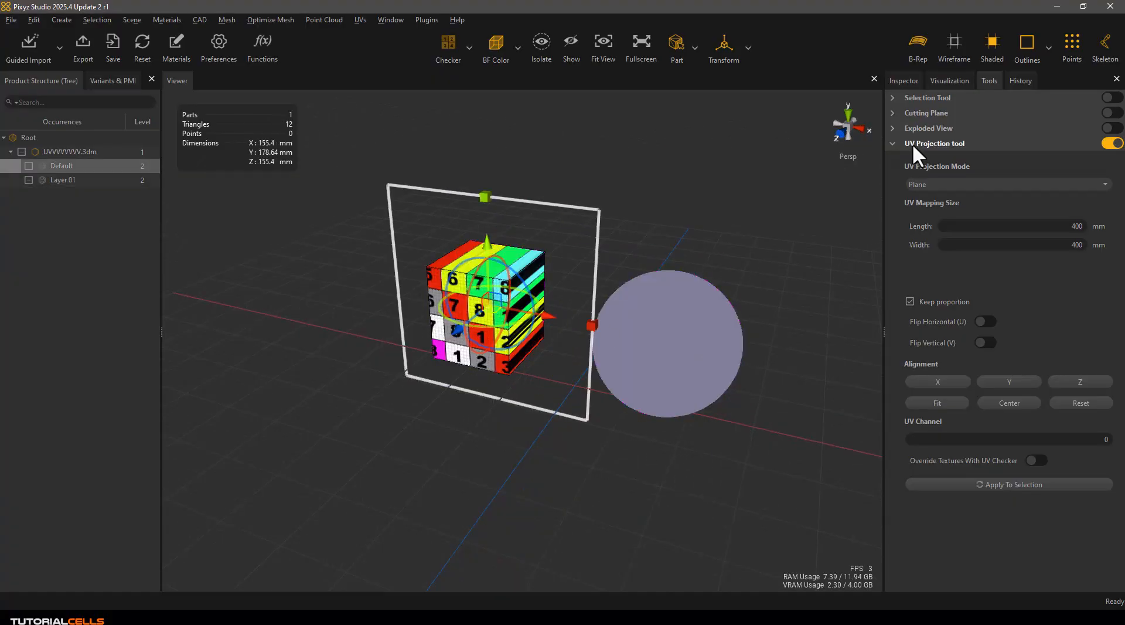
{"action": "left_click", "coordinate": [689, 301]}
{"action": "left_click", "coordinate": [498, 279]}
{"action": "left_click_drag", "start_coordinate": [408, 327], "coordinate": [484, 311]}
{"action": "left_click_drag", "start_coordinate": [539, 370], "coordinate": [636, 408]}
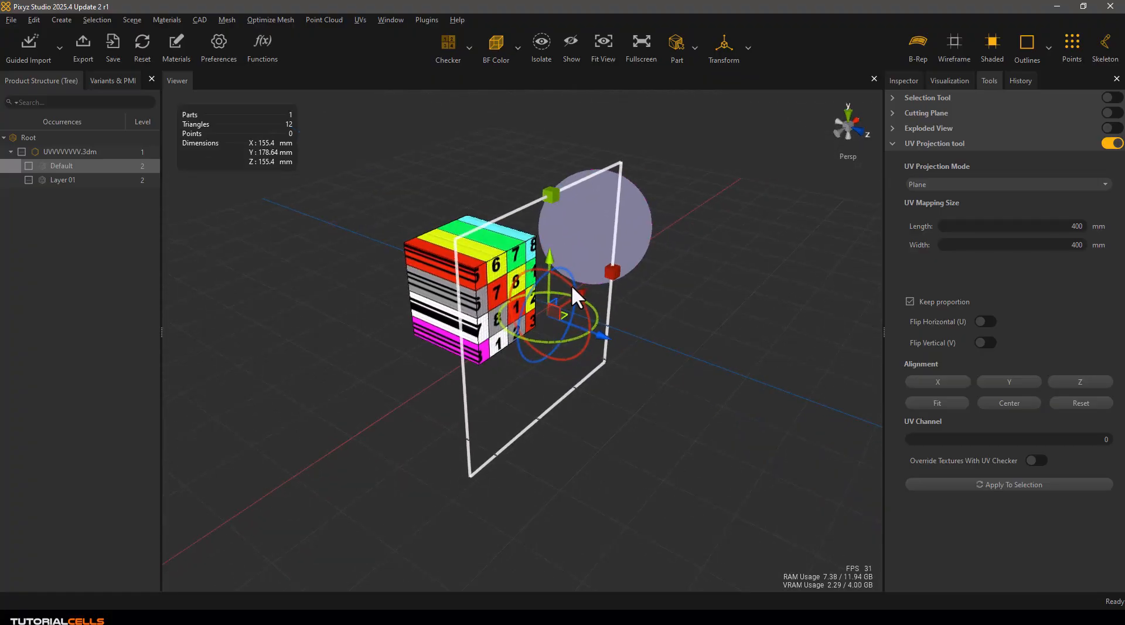
Tilt the projection plane and try the X, Y and Z alignments on it, ending on Z
{"action": "left_click_drag", "start_coordinate": [571, 285], "coordinate": [582, 216]}
{"action": "left_click_drag", "start_coordinate": [559, 264], "coordinate": [633, 259]}
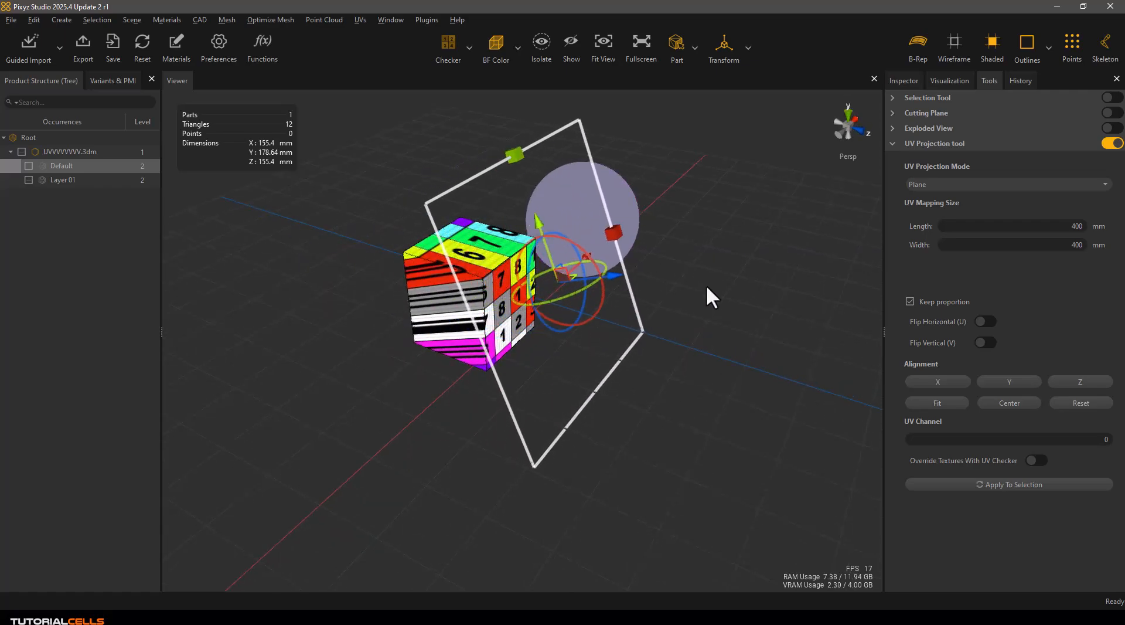
{"action": "left_click", "coordinate": [927, 380]}
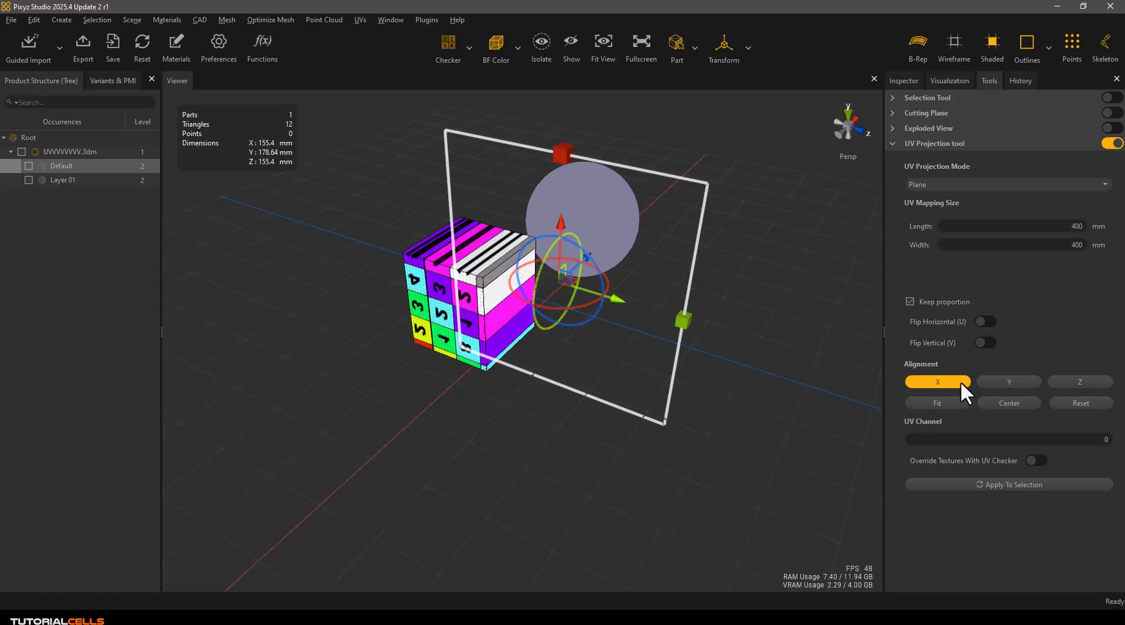
{"action": "left_click", "coordinate": [1013, 380]}
{"action": "left_click", "coordinate": [1078, 383]}
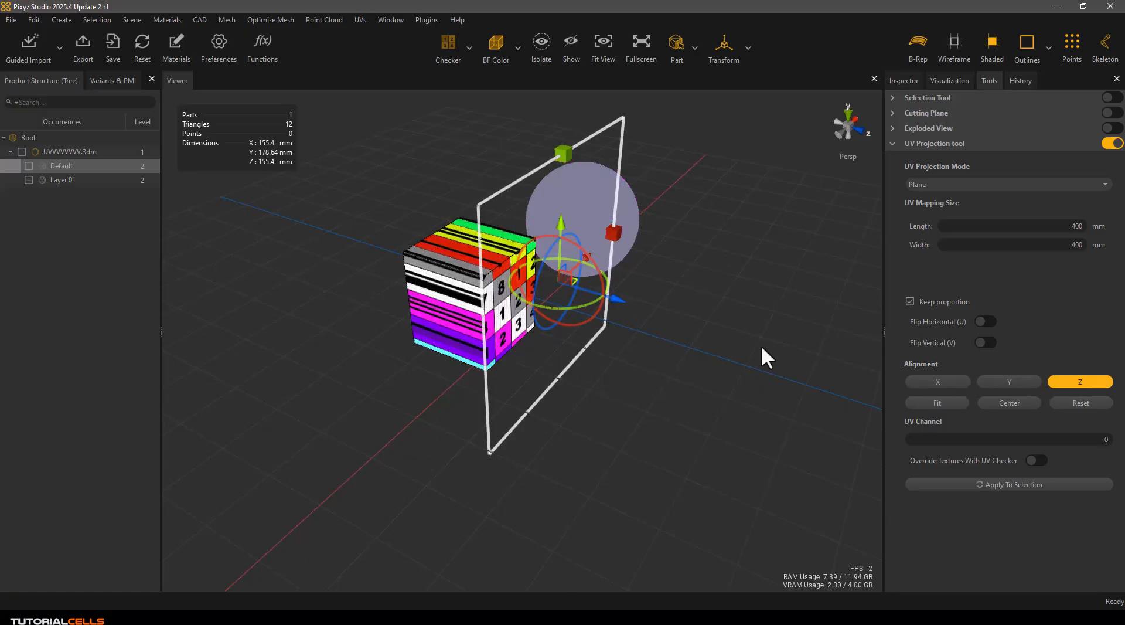
Fit the projection plane to the cube's size and slide it out along Z
{"action": "left_click", "coordinate": [936, 402]}
{"action": "left_click_drag", "start_coordinate": [504, 311], "coordinate": [633, 331]}
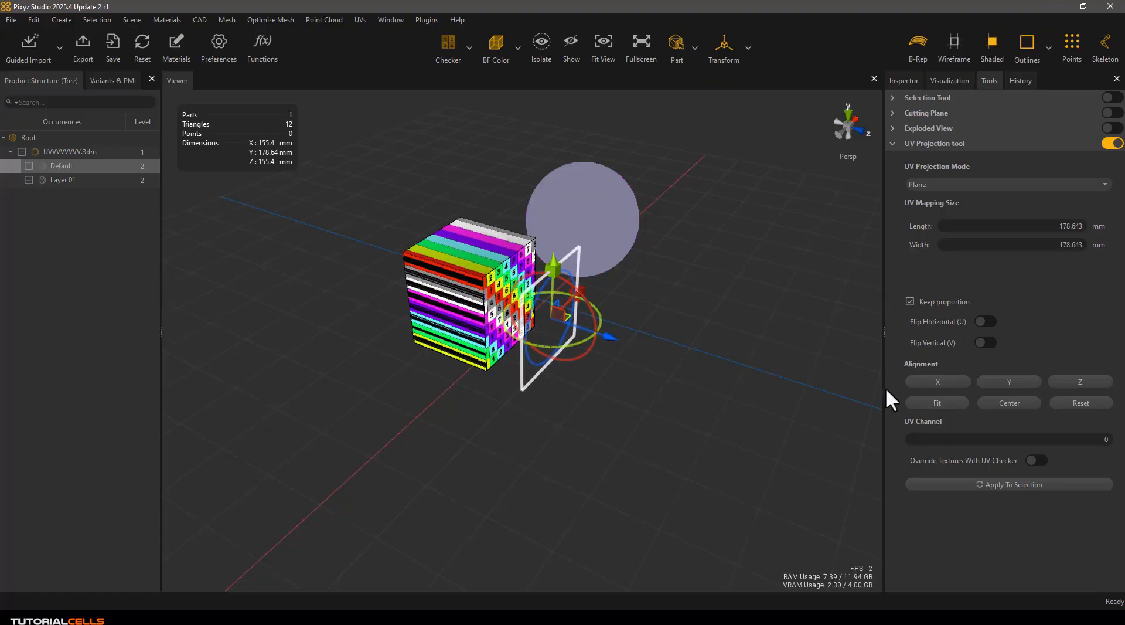
Reset the fitted plane's placement, move it out along Z again and tilt it slightly
{"action": "left_click", "coordinate": [1069, 403]}
{"action": "left_click_drag", "start_coordinate": [526, 314], "coordinate": [654, 336]}
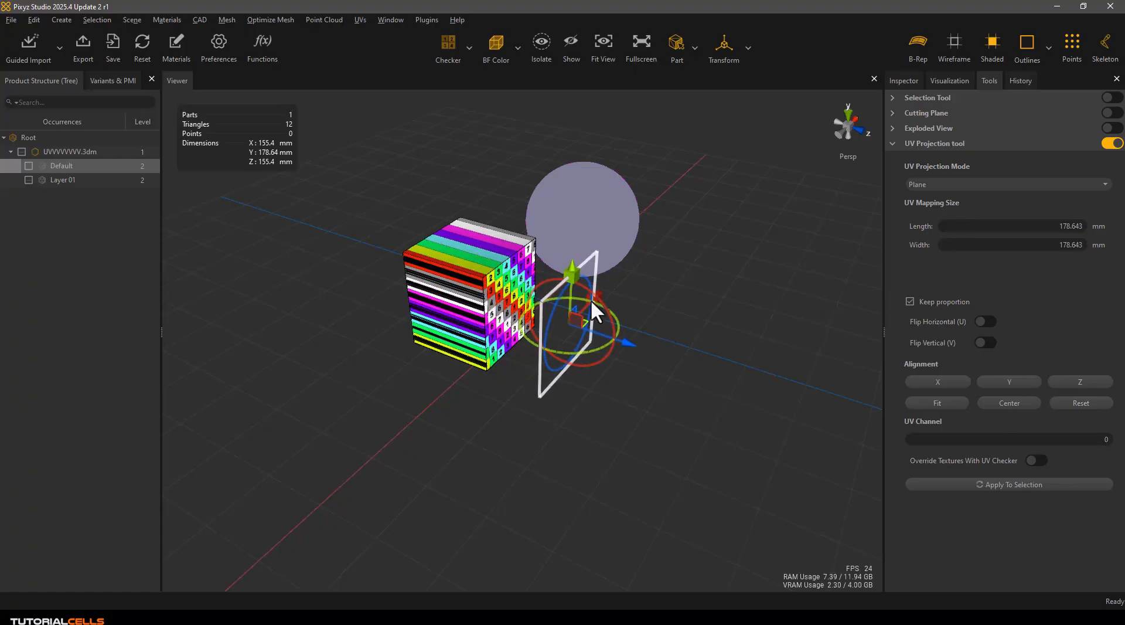
{"action": "left_click_drag", "start_coordinate": [591, 302], "coordinate": [577, 284]}
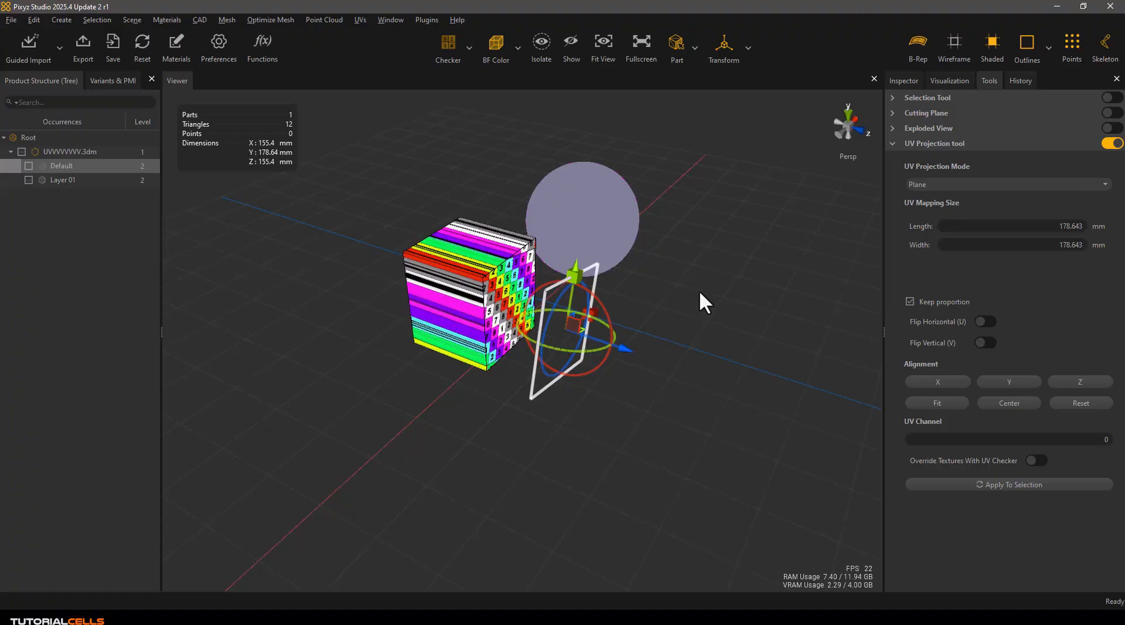
{"action": "left_click_drag", "start_coordinate": [694, 269], "coordinate": [591, 266]}
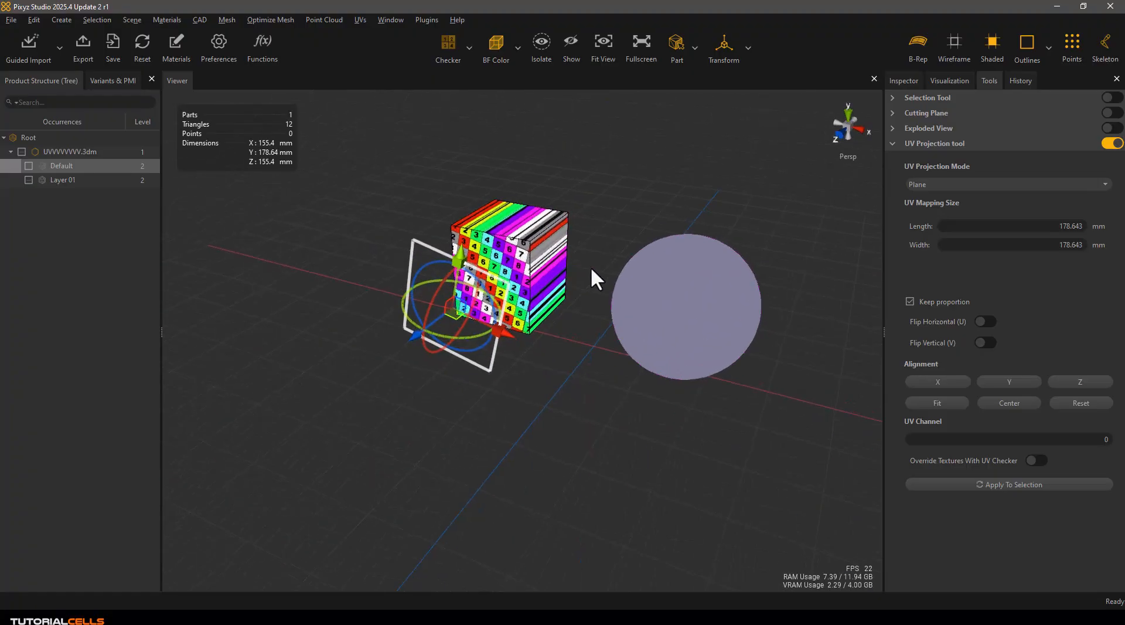
Project the plane onto the sphere instead and move it away along Z to check the checker pattern
{"action": "left_click", "coordinate": [694, 284]}
{"action": "left_click_drag", "start_coordinate": [693, 284], "coordinate": [766, 322]}
{"action": "left_click_drag", "start_coordinate": [636, 255], "coordinate": [684, 255]}
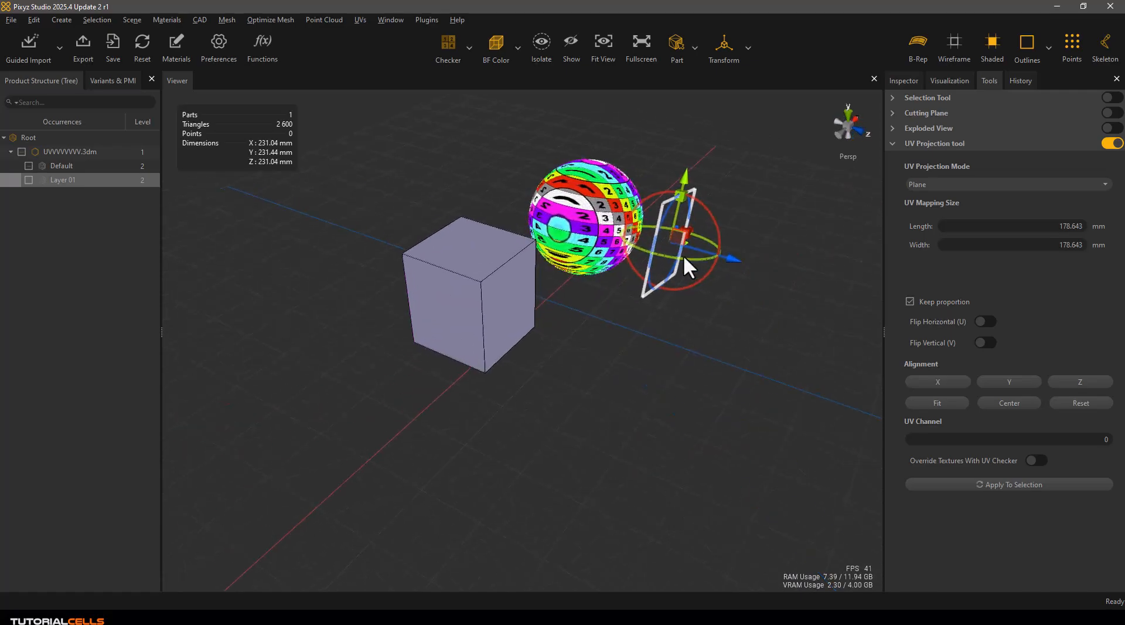
{"action": "scroll", "coordinate": [623, 184], "scroll_direction": "up", "scroll_amount": 3}
{"action": "scroll", "coordinate": [657, 198], "scroll_direction": "down", "scroll_amount": 2}
{"action": "middle_click_drag", "start_coordinate": [656, 198], "coordinate": [654, 280]}
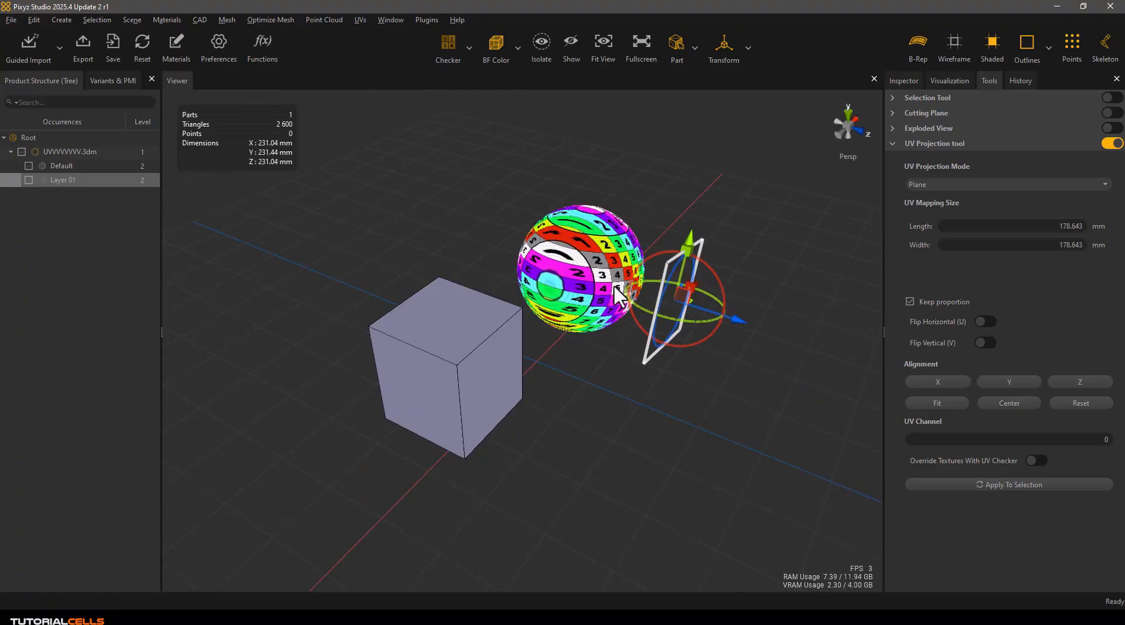
{"action": "mouse_move", "coordinate": [577, 248]}
{"action": "left_mouse_down"}
{"action": "mouse_move", "coordinate": [564, 284]}
{"action": "mouse_move", "coordinate": [572, 257]}
{"action": "left_mouse_up"}
Change the sphere's UV projection mode to Sphere and enlarge the projection radius to about 232.5 mm
{"action": "left_click", "coordinate": [930, 189]}
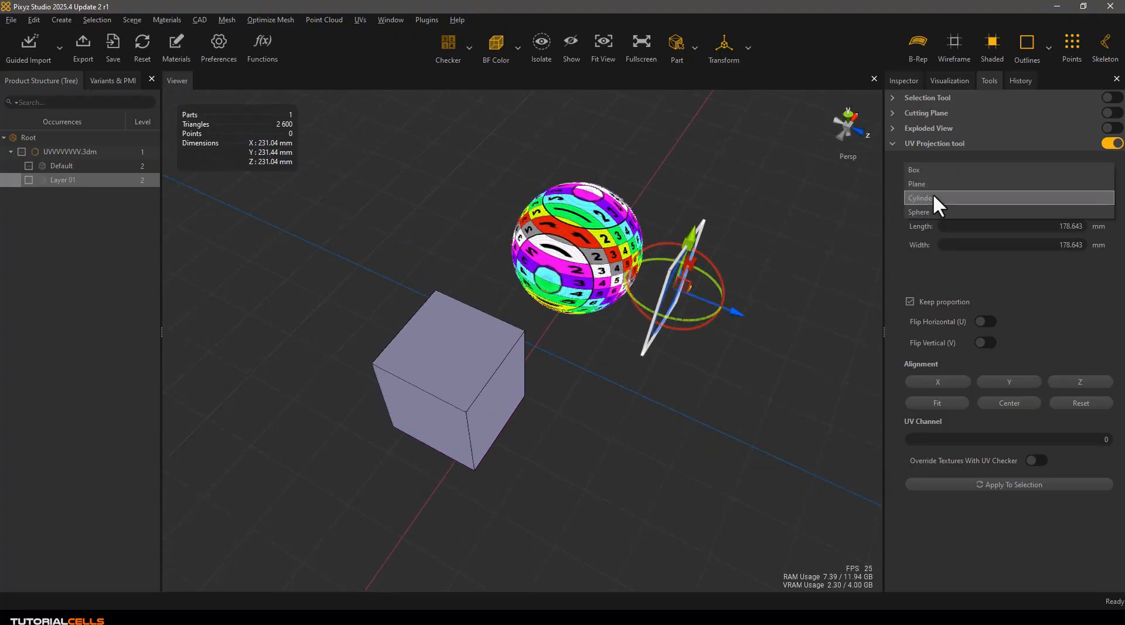
{"action": "left_click", "coordinate": [933, 208]}
{"action": "left_click_drag", "start_coordinate": [737, 251], "coordinate": [685, 205]}
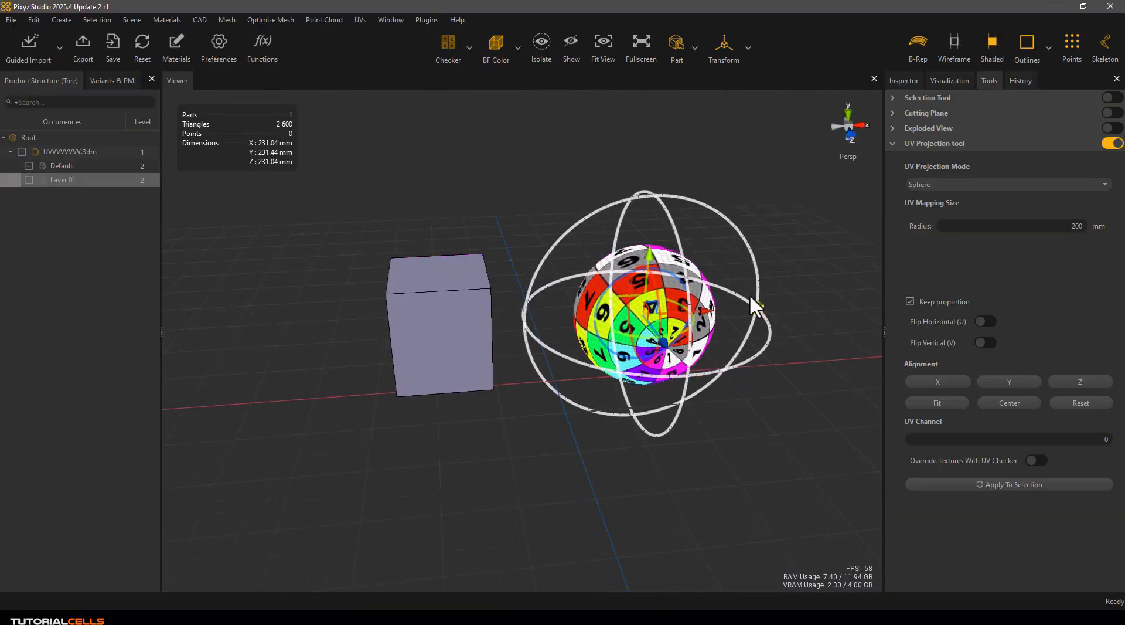
{"action": "mouse_move", "coordinate": [761, 303]}
{"action": "left_mouse_down"}
{"action": "mouse_move", "coordinate": [818, 280]}
{"action": "mouse_move", "coordinate": [776, 305]}
{"action": "left_mouse_up"}
{"action": "left_click_drag", "start_coordinate": [669, 354], "coordinate": [632, 334]}
{"action": "middle_click_drag", "start_coordinate": [568, 340], "coordinate": [603, 313]}
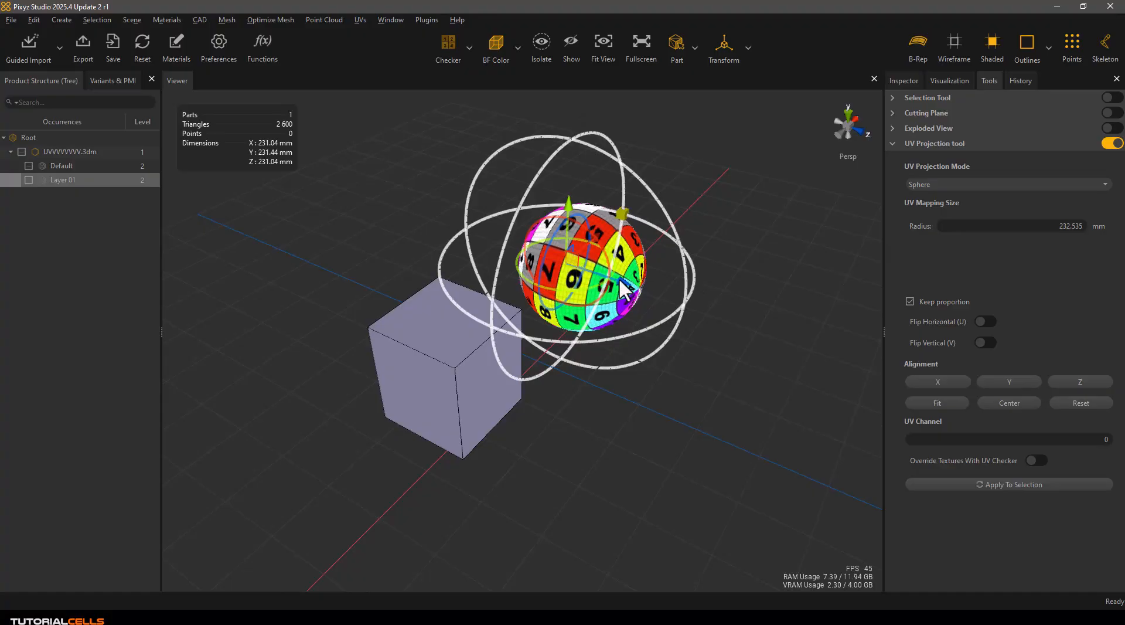
Shift the spherical projection slightly along Z, apply it to the sphere and clear the selection
{"action": "left_click_drag", "start_coordinate": [632, 280], "coordinate": [617, 279]}
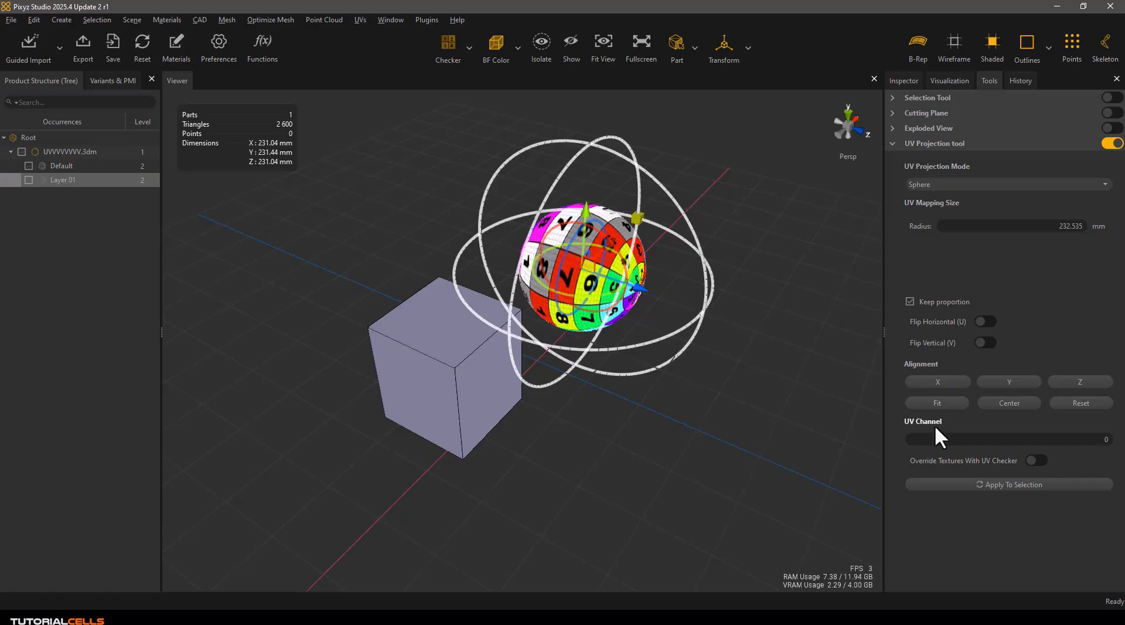
{"action": "left_click", "coordinate": [949, 483]}
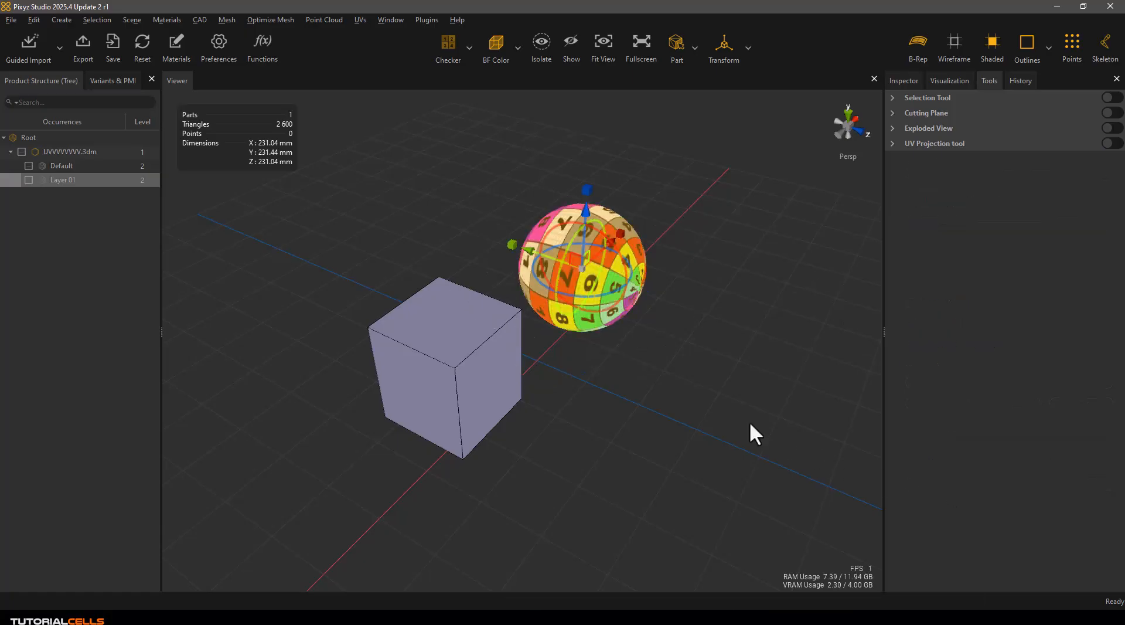
{"action": "left_click", "coordinate": [674, 252]}
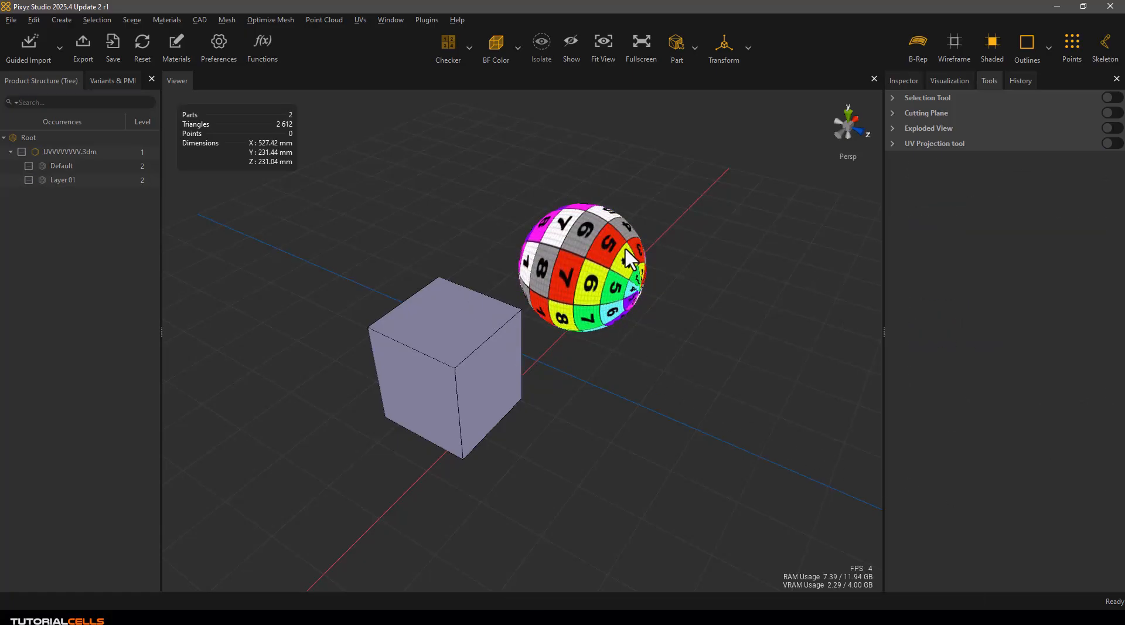
Examine the applied checker pattern on the sphere from several sides, including the pole and seam
{"action": "scroll", "coordinate": [625, 248], "scroll_direction": "up", "scroll_amount": 2}
{"action": "scroll", "coordinate": [673, 252], "scroll_direction": "down", "scroll_amount": 3}
{"action": "left_click_drag", "start_coordinate": [697, 253], "coordinate": [592, 287]}
{"action": "scroll", "coordinate": [586, 287], "scroll_direction": "up", "scroll_amount": 4}
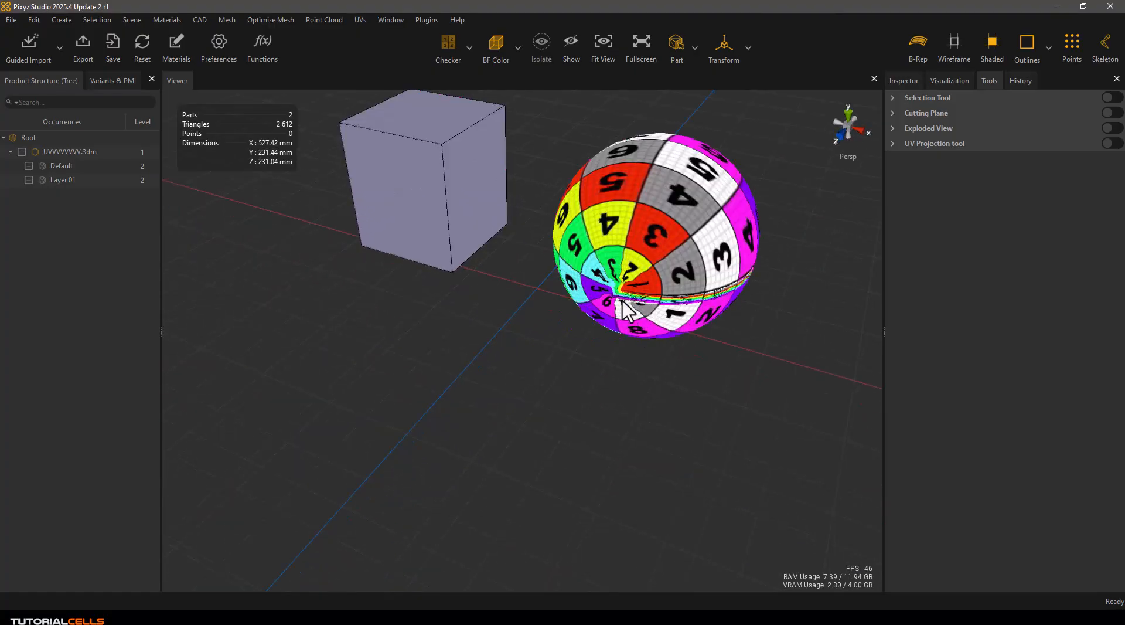
{"action": "scroll", "coordinate": [677, 301], "scroll_direction": "down", "scroll_amount": 3}
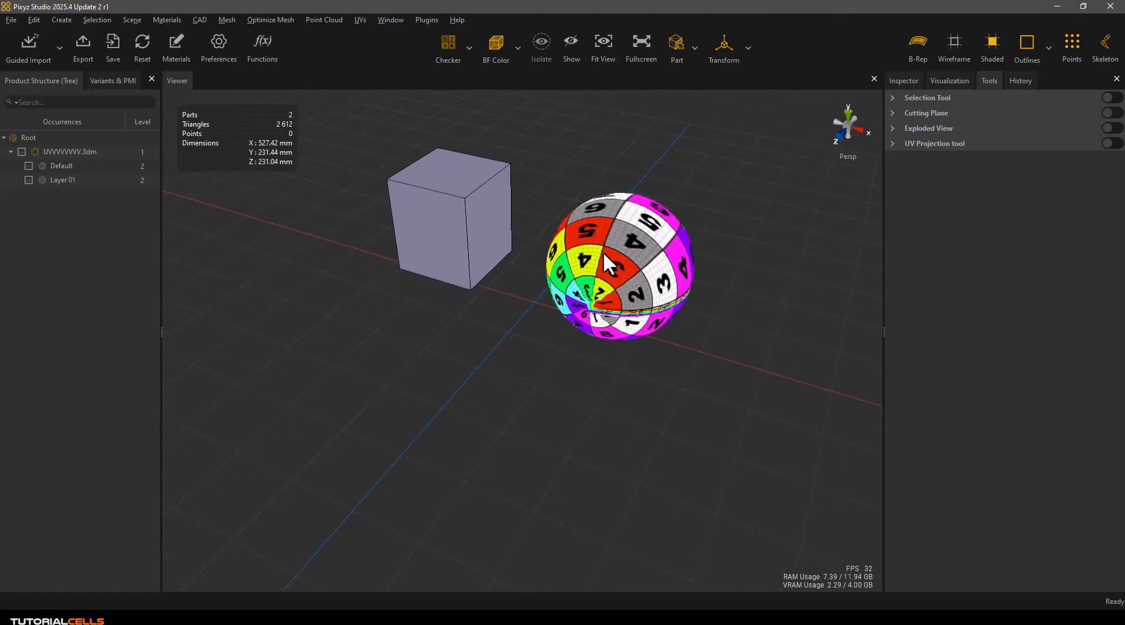
{"action": "left_click_drag", "start_coordinate": [603, 251], "coordinate": [648, 287]}
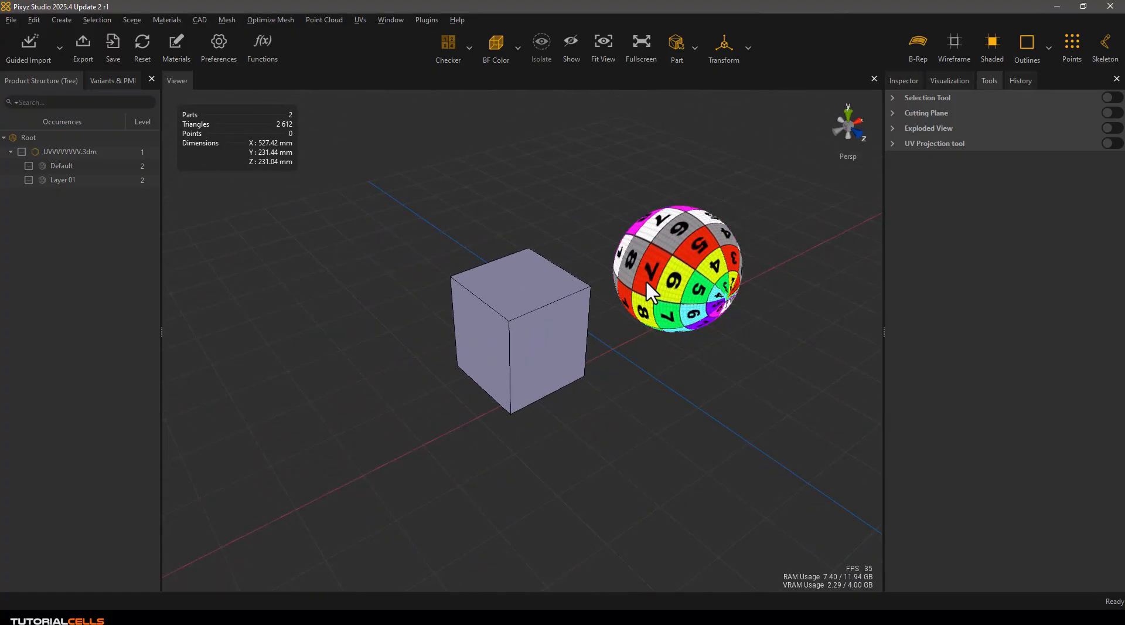
{"action": "scroll", "coordinate": [646, 283], "scroll_direction": "up", "scroll_amount": 2}
{"action": "scroll", "coordinate": [646, 273], "scroll_direction": "down", "scroll_amount": 3}
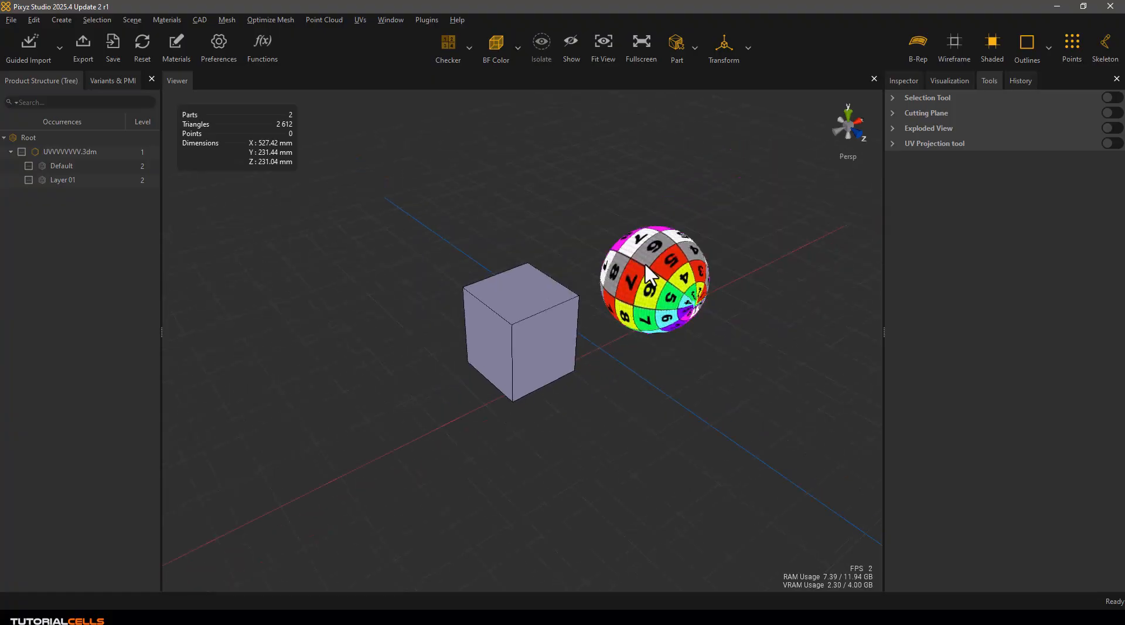
Import car.3dm into the current scene with the Medium tessellation preset
{"action": "left_click", "coordinate": [18, 52]}
{"action": "scroll", "coordinate": [409, 280], "scroll_direction": "down", "scroll_amount": 15}
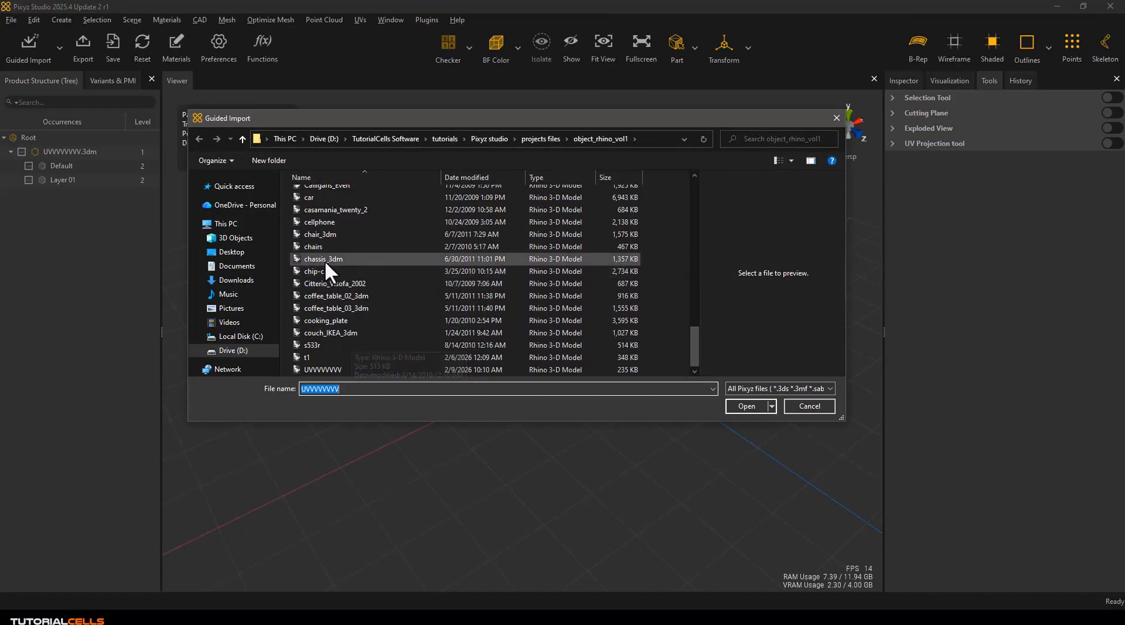
{"action": "double_click", "coordinate": [330, 202]}
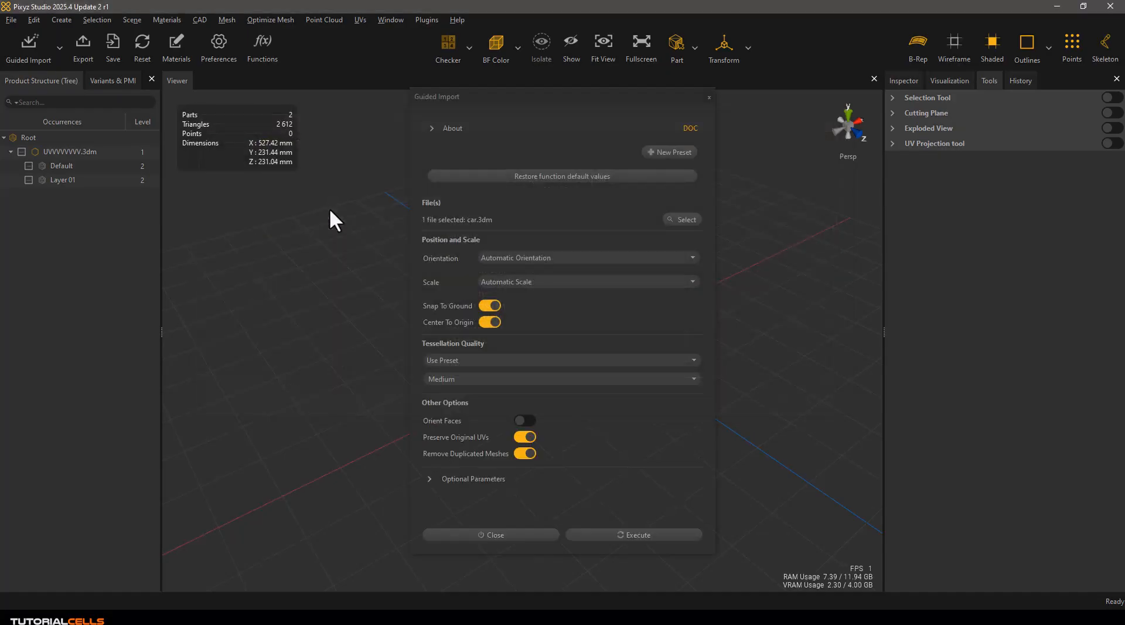
{"action": "left_click", "coordinate": [610, 535]}
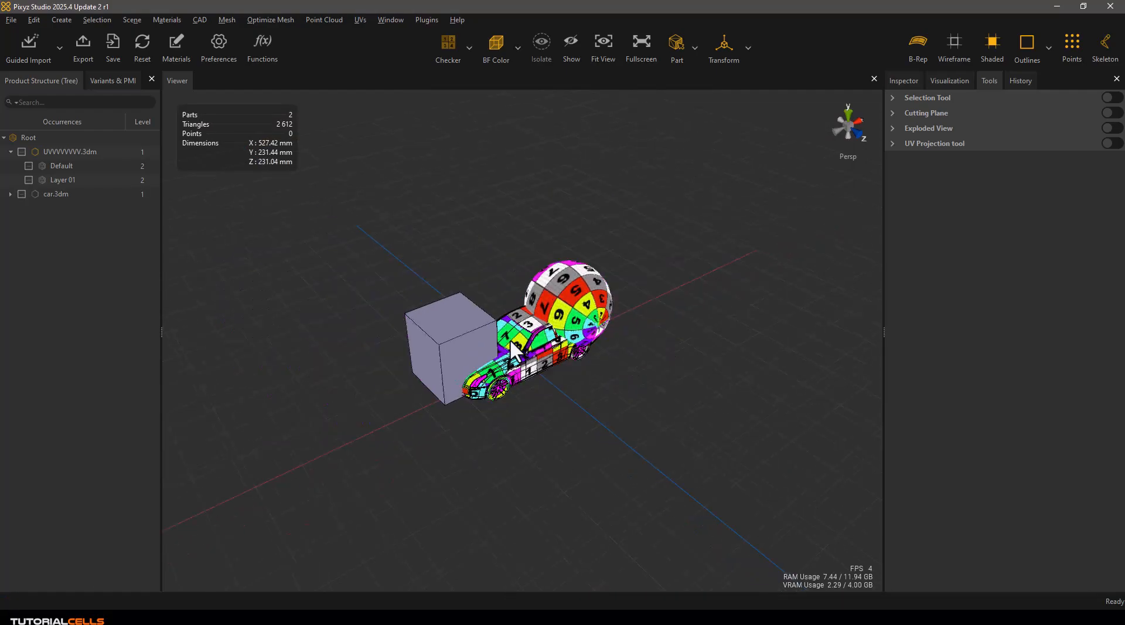
Delete the cube and the sphere, leaving only the imported car in the scene
{"action": "left_click", "coordinate": [392, 319]}
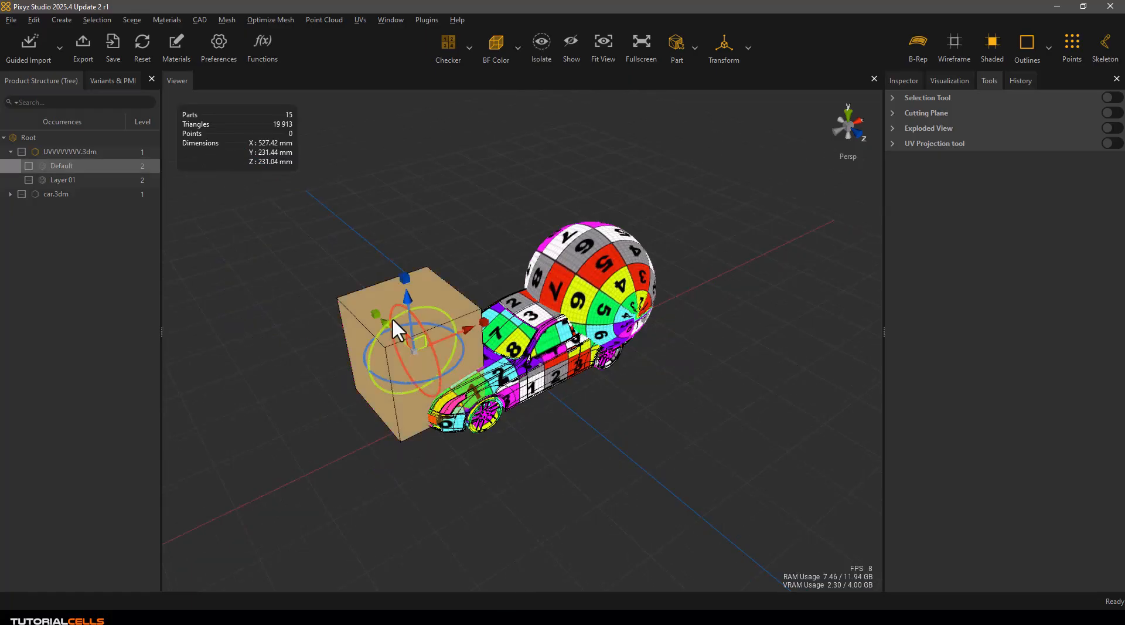
{"action": "key", "text": "Delete"}
{"action": "left_click", "coordinate": [580, 270]}
{"action": "key", "text": "Delete"}
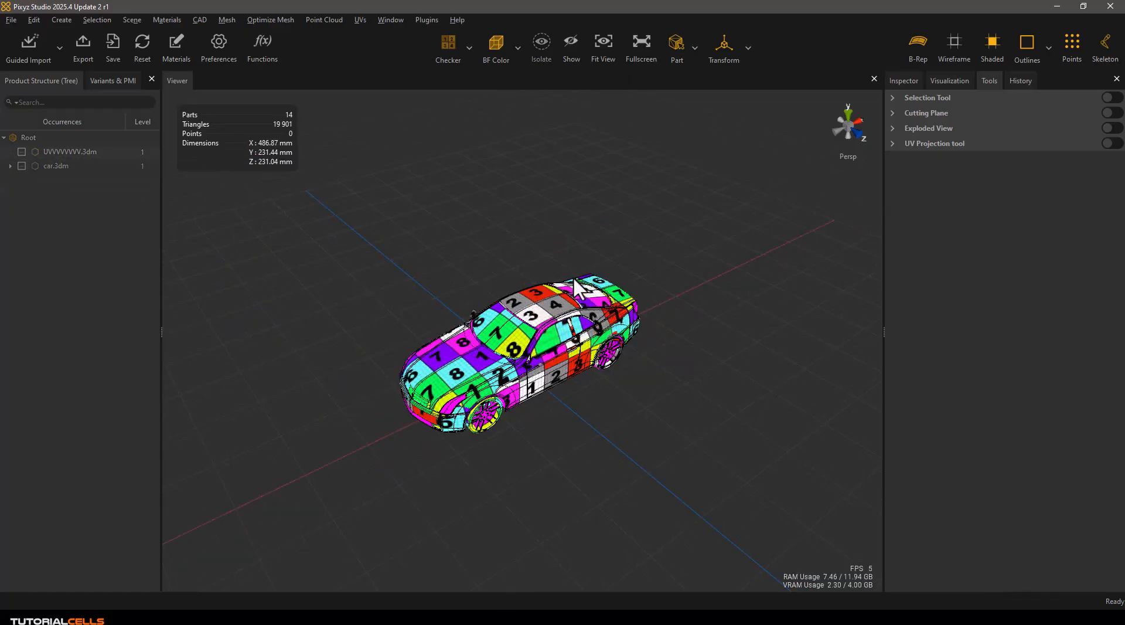
{"action": "scroll", "coordinate": [571, 275], "scroll_direction": "up", "scroll_amount": 3}
{"action": "mouse_move", "coordinate": [567, 281]}
{"action": "middle_mouse_down"}
{"action": "mouse_move", "coordinate": [586, 278]}
{"action": "mouse_move", "coordinate": [594, 256]}
{"action": "mouse_move", "coordinate": [580, 292]}
{"action": "middle_mouse_up"}
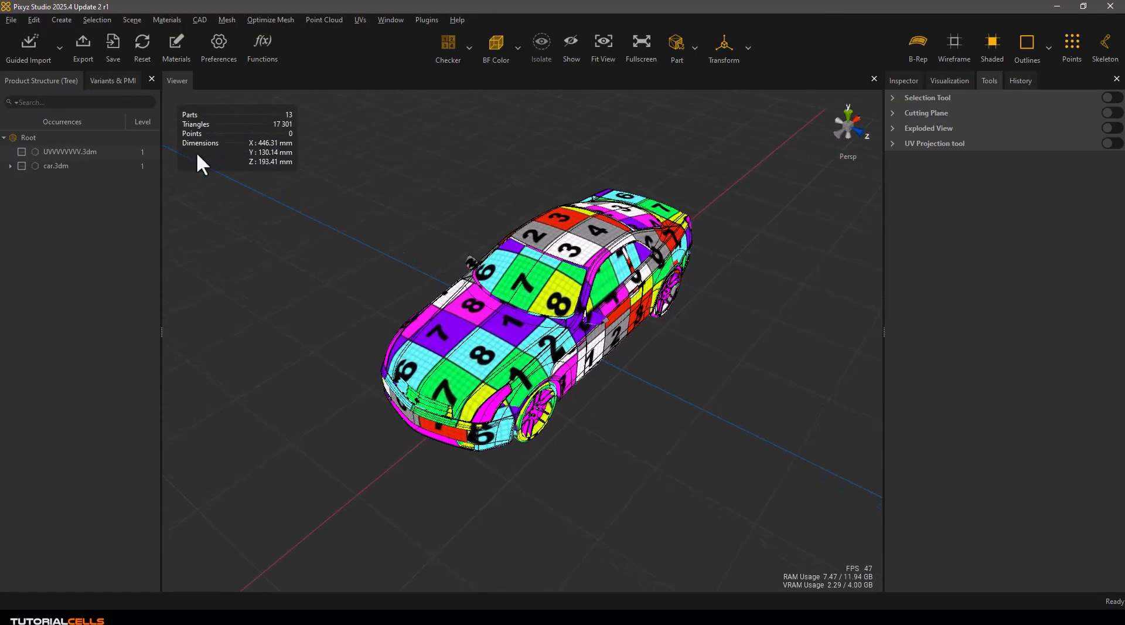
Start a new project without saving the current one
{"action": "left_click", "coordinate": [11, 20]}
{"action": "left_click", "coordinate": [16, 33]}
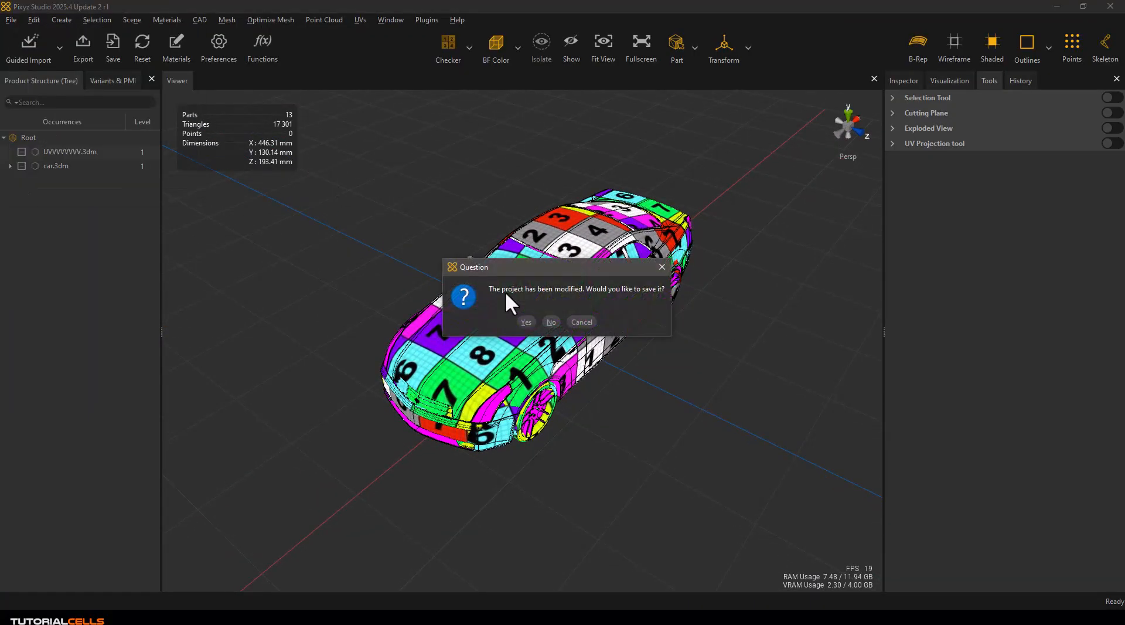
{"action": "left_click", "coordinate": [547, 320]}
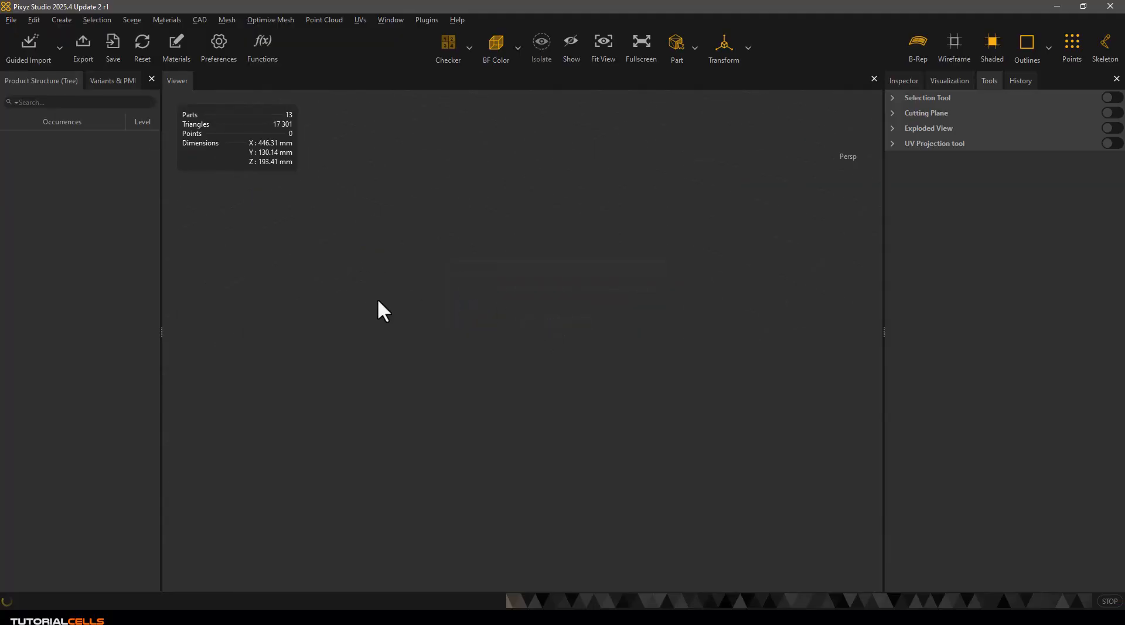
Import car.3dm into the empty project with automatic orientation and scale and the Medium tessellation preset
{"action": "left_click", "coordinate": [30, 50]}
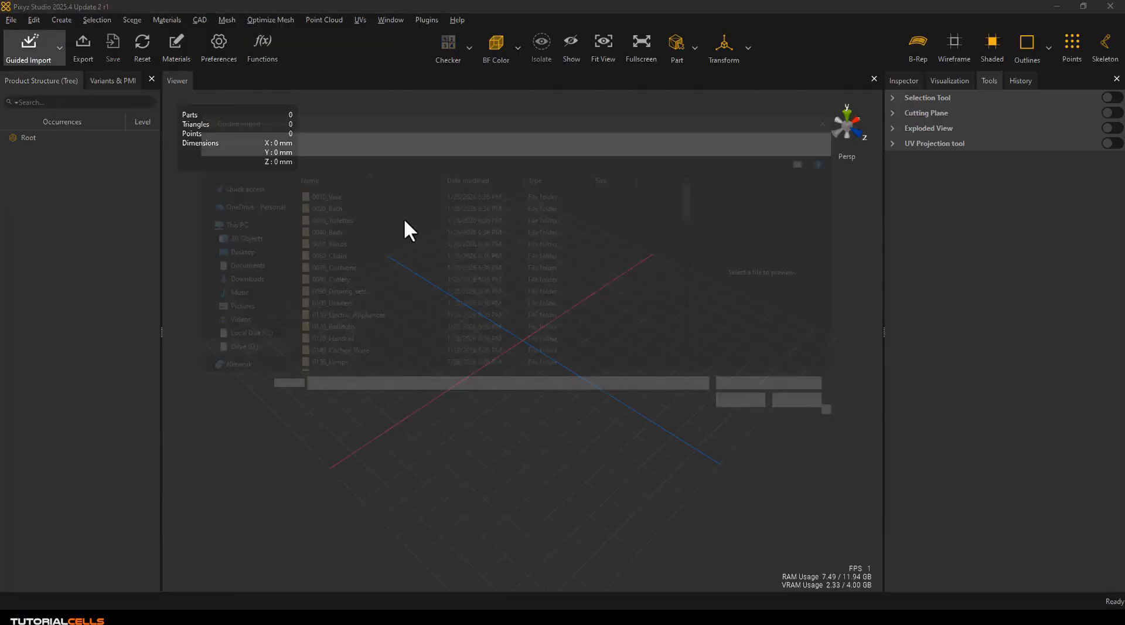
{"action": "scroll", "coordinate": [330, 319], "scroll_direction": "down", "scroll_amount": 15}
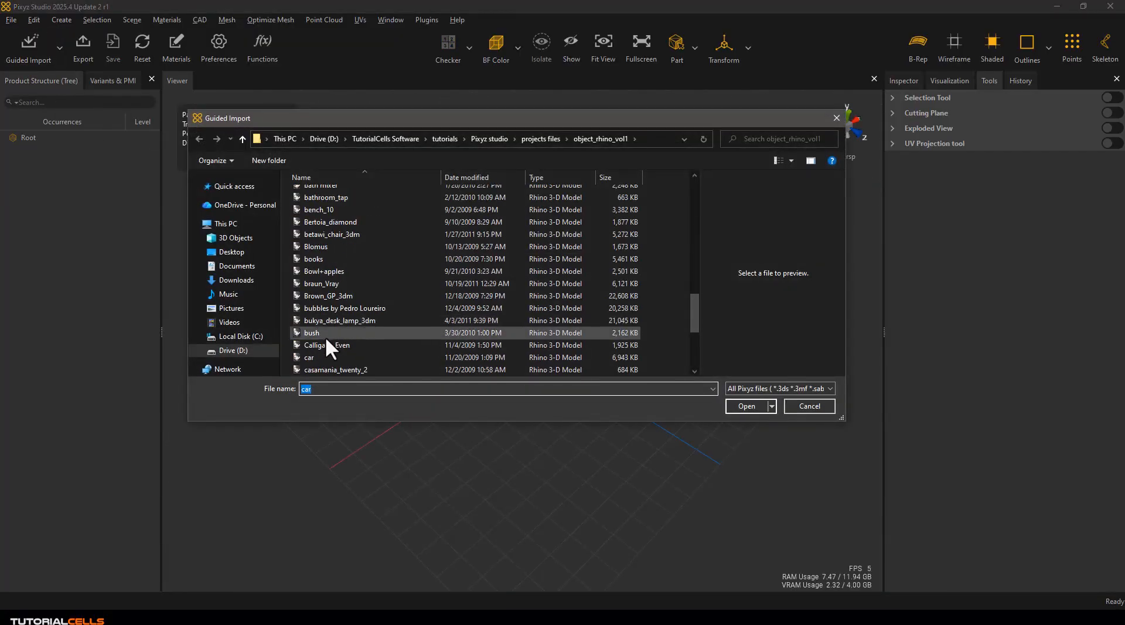
{"action": "double_click", "coordinate": [316, 357]}
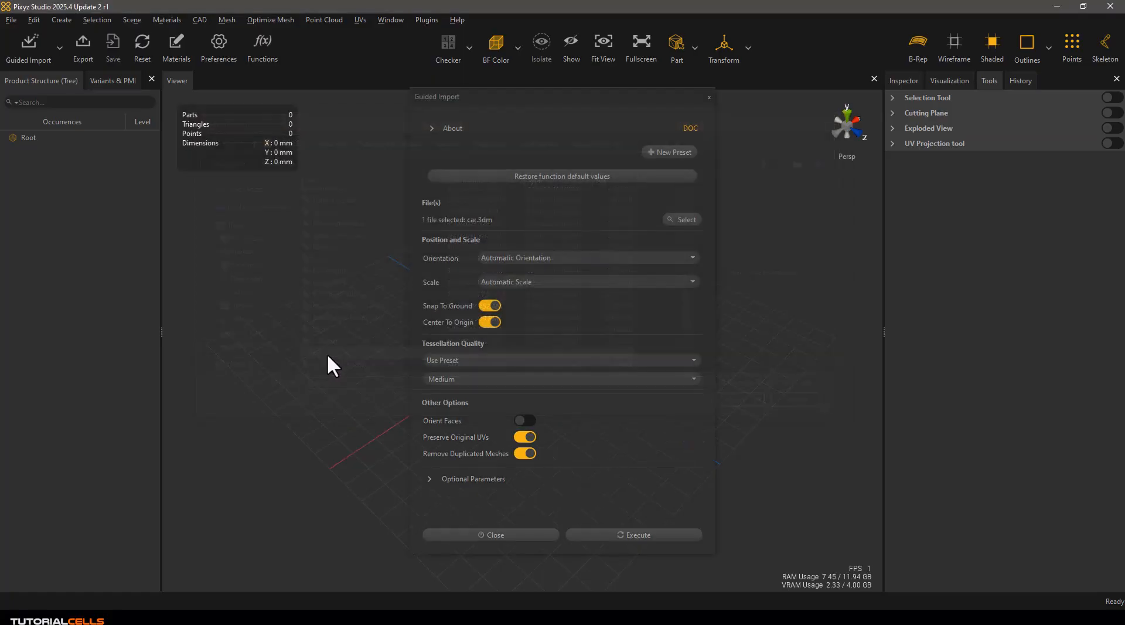
{"action": "left_click", "coordinate": [600, 535]}
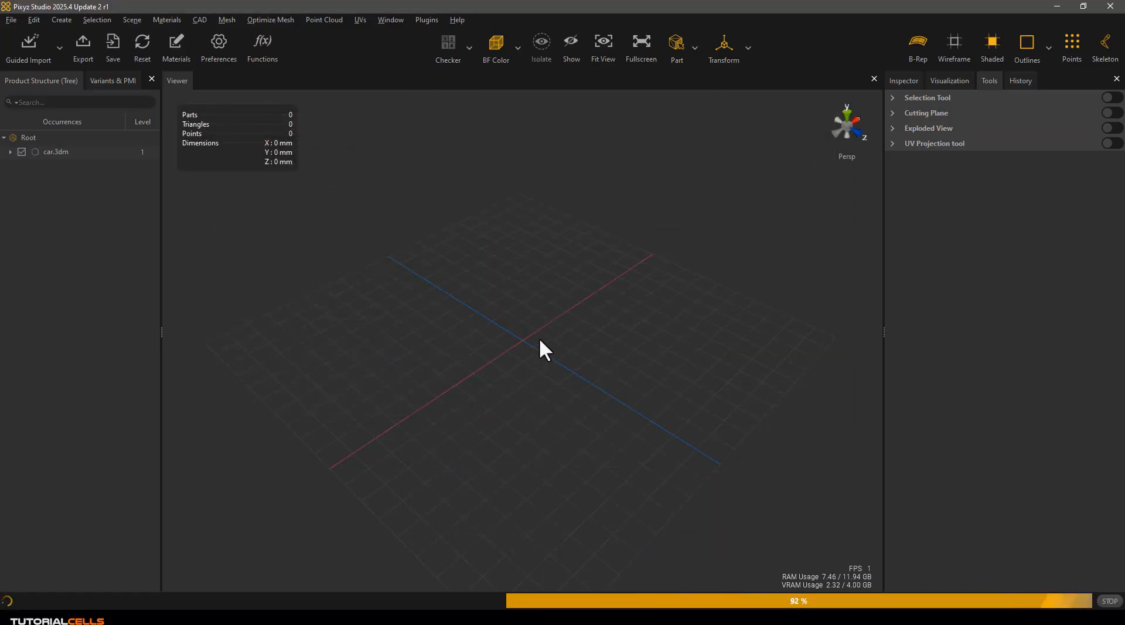
{"action": "scroll", "coordinate": [552, 348], "scroll_direction": "down", "scroll_amount": 3}
{"action": "middle_click_drag", "start_coordinate": [553, 348], "coordinate": [578, 294]}
{"action": "scroll", "coordinate": [565, 283], "scroll_direction": "up", "scroll_amount": 5}
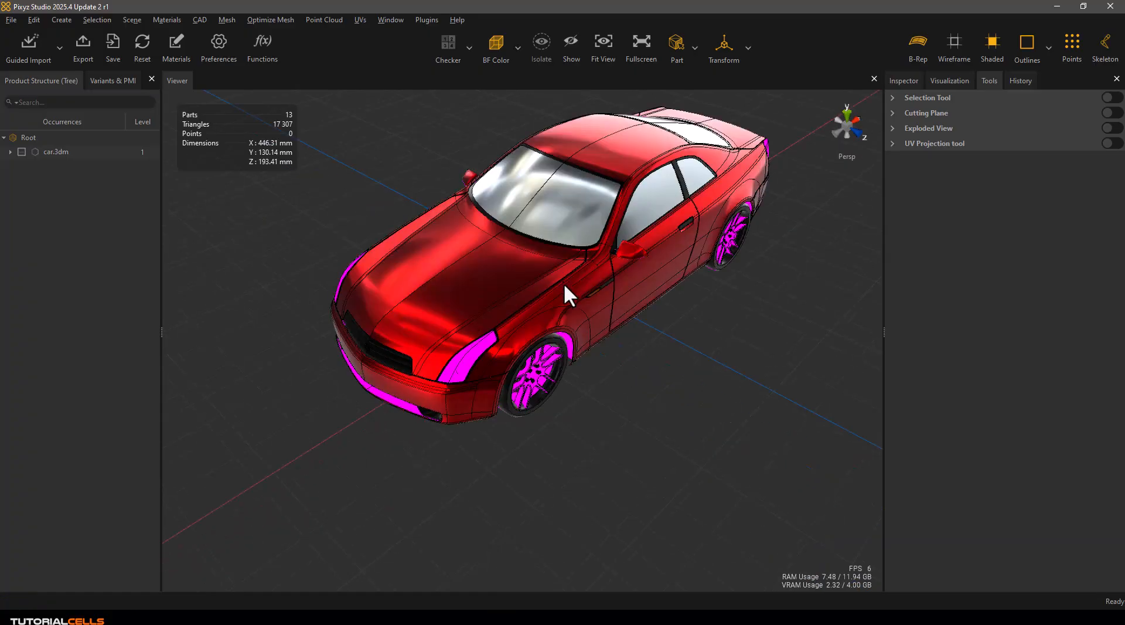
{"action": "mouse_move", "coordinate": [563, 283]}
{"action": "right_mouse_down"}
{"action": "mouse_move", "coordinate": [593, 304]}
{"action": "mouse_move", "coordinate": [577, 288]}
{"action": "right_mouse_up"}
Select the car's body shell and isolate it from the other parts
{"action": "left_click", "coordinate": [474, 304]}
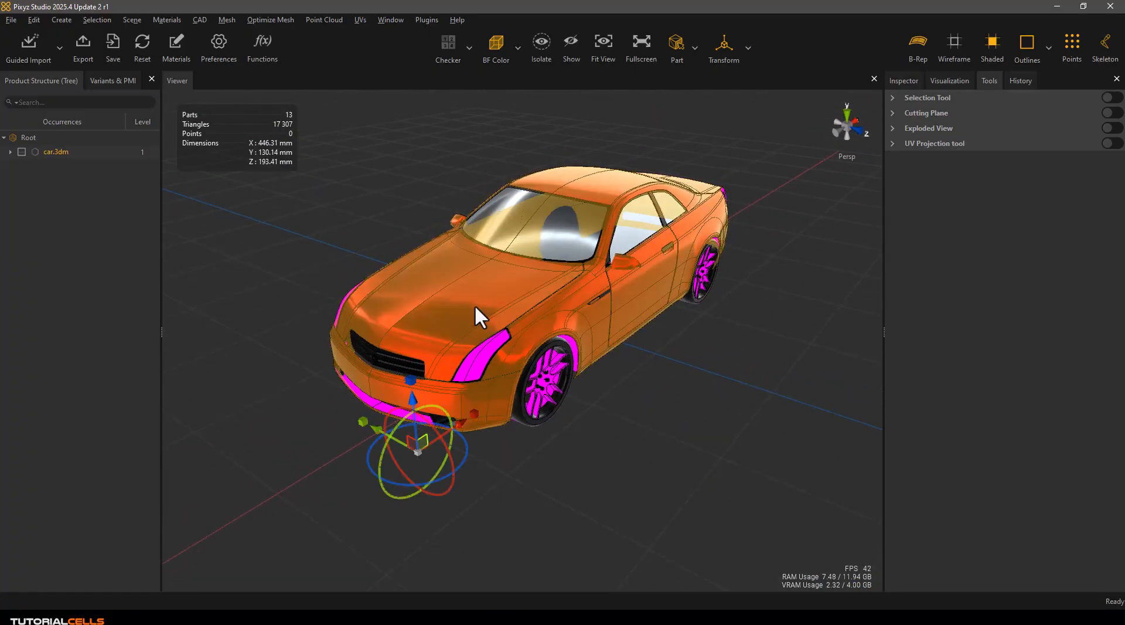
{"action": "left_click", "coordinate": [540, 52]}
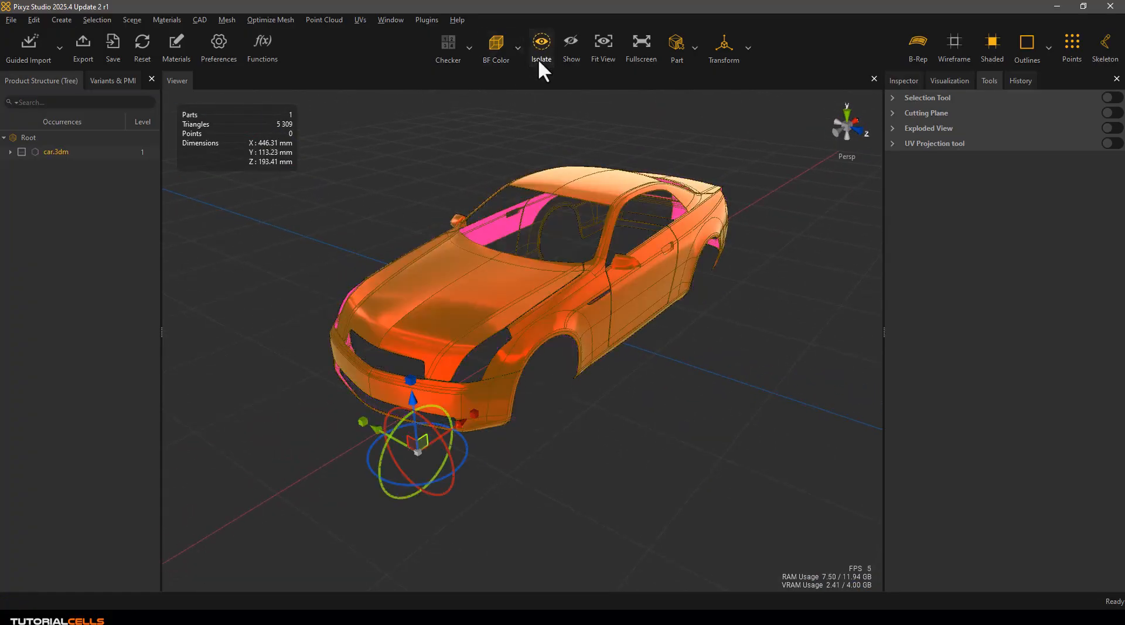
{"action": "right_click_drag", "start_coordinate": [585, 209], "coordinate": [594, 230]}
Generate UVs by projection on the car shell with a UV 3D size of 100 mm and display the checker texture
{"action": "left_click", "coordinate": [360, 19]}
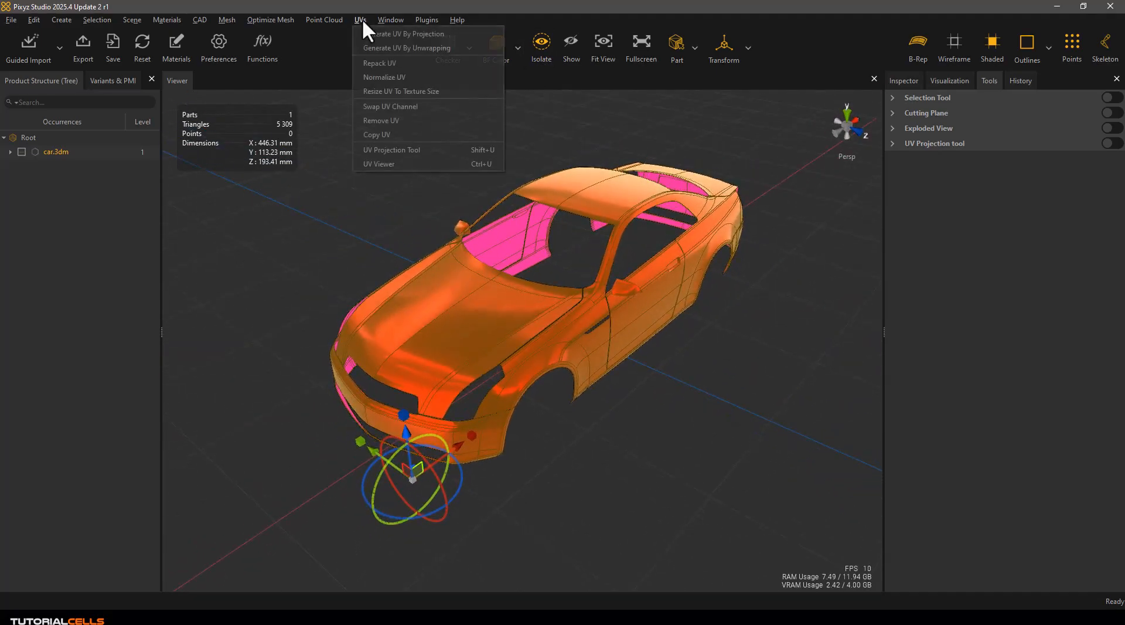
{"action": "left_click", "coordinate": [399, 33]}
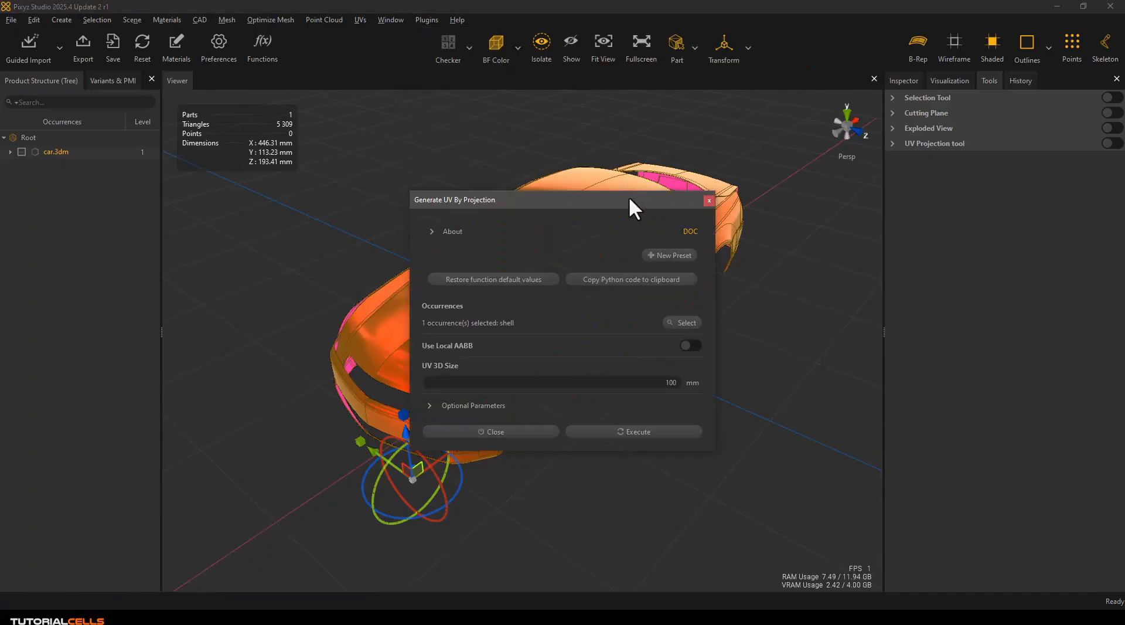
{"action": "left_click", "coordinate": [629, 431]}
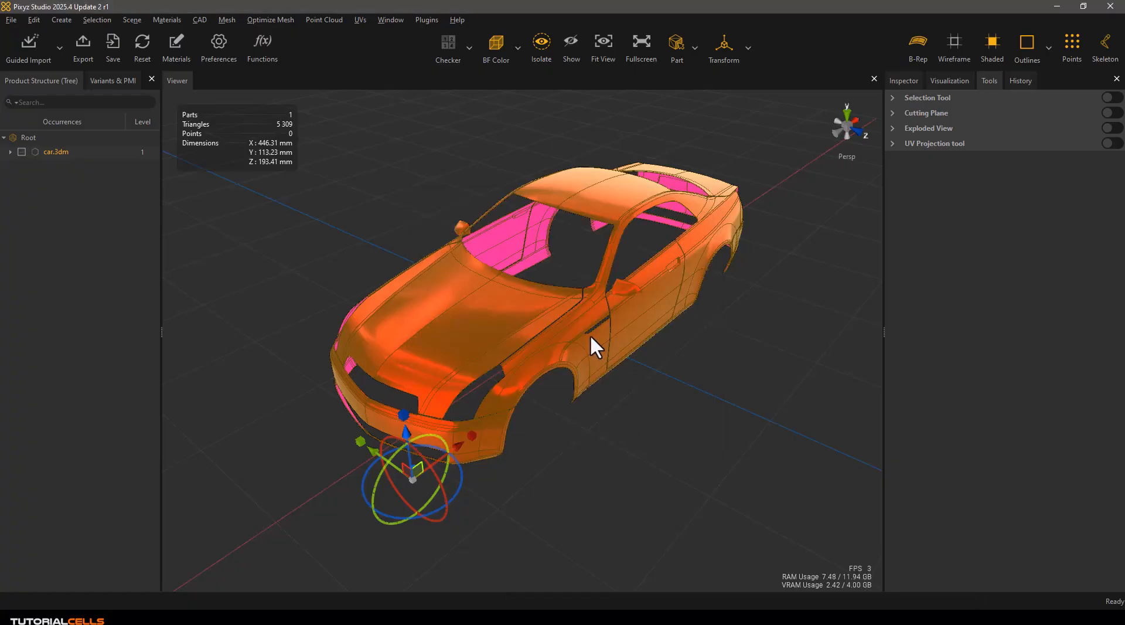
{"action": "left_click", "coordinate": [446, 40]}
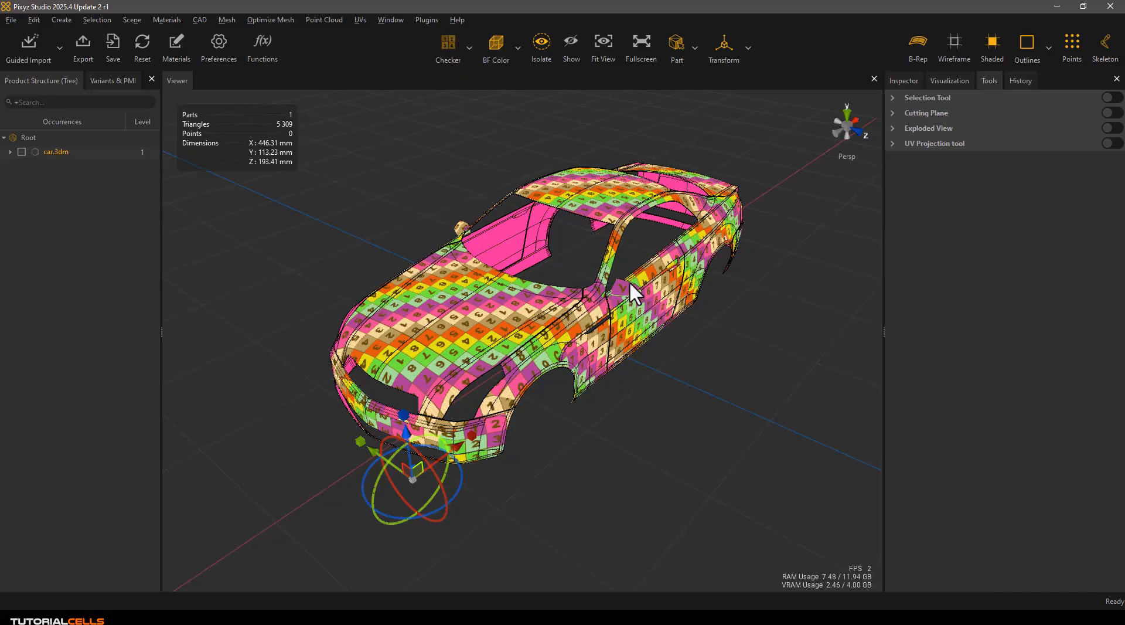
{"action": "mouse_move", "coordinate": [631, 283]}
{"action": "left_mouse_down"}
{"action": "mouse_move", "coordinate": [542, 260]}
{"action": "mouse_move", "coordinate": [566, 288]}
{"action": "mouse_move", "coordinate": [618, 292]}
{"action": "left_mouse_up"}
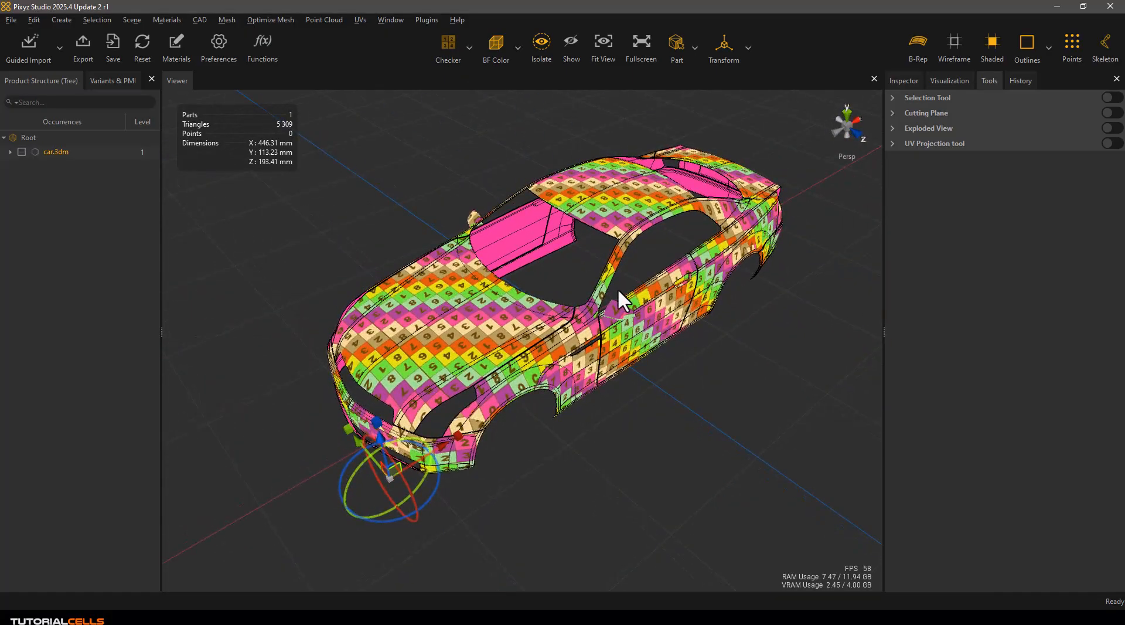
Examine the projected UV islands of the car shell in the UV Viewer, then close the viewer
{"action": "key", "text": "u"}
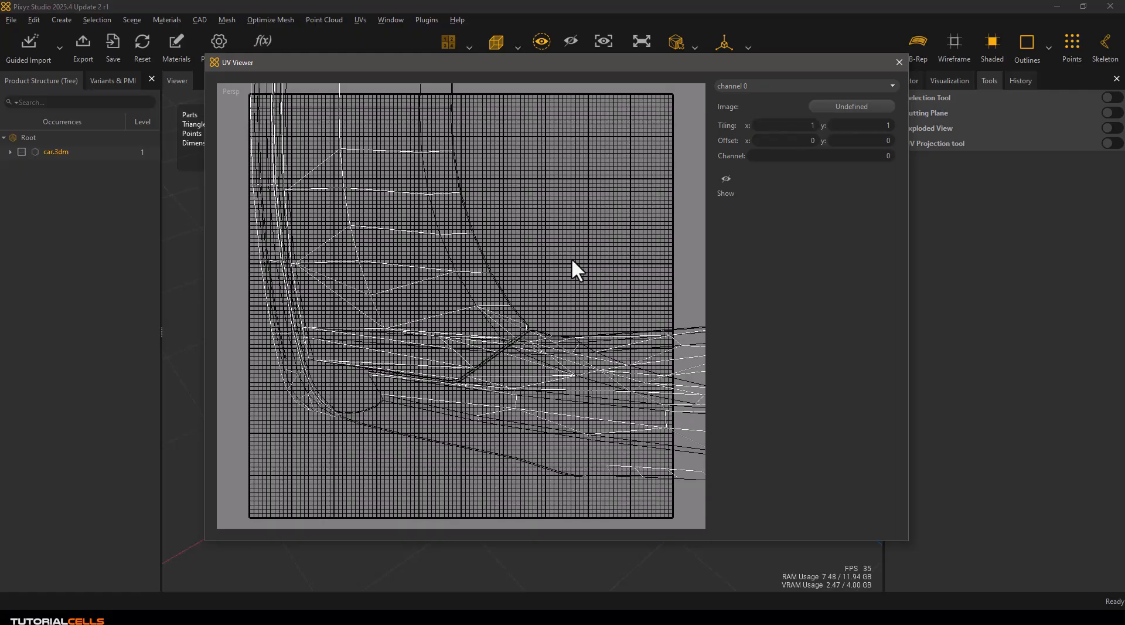
{"action": "scroll", "coordinate": [543, 278], "scroll_direction": "down", "scroll_amount": 5}
{"action": "scroll", "coordinate": [542, 277], "scroll_direction": "down", "scroll_amount": 5}
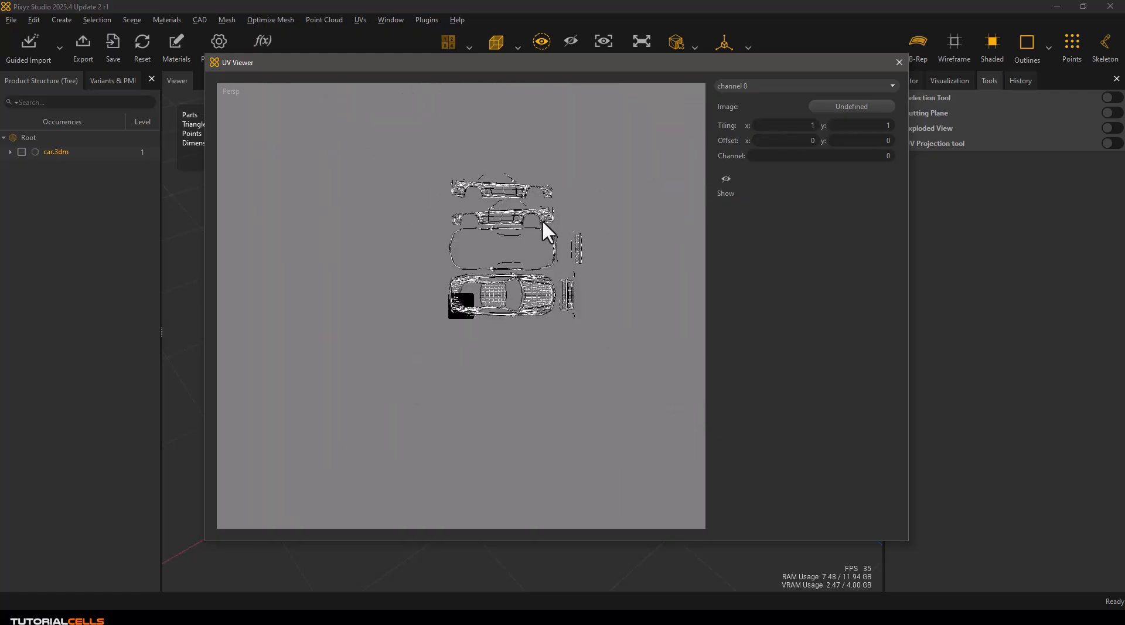
{"action": "scroll", "coordinate": [543, 220], "scroll_direction": "up", "scroll_amount": 2}
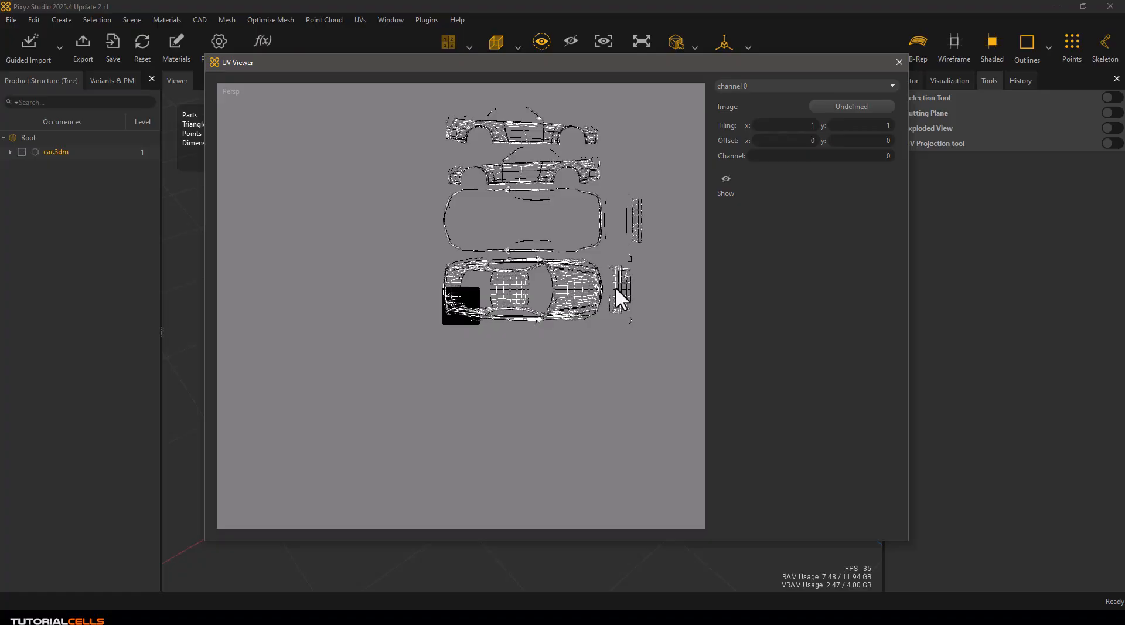
{"action": "left_click", "coordinate": [899, 62]}
{"action": "scroll", "coordinate": [687, 252], "scroll_direction": "down", "scroll_amount": 3}
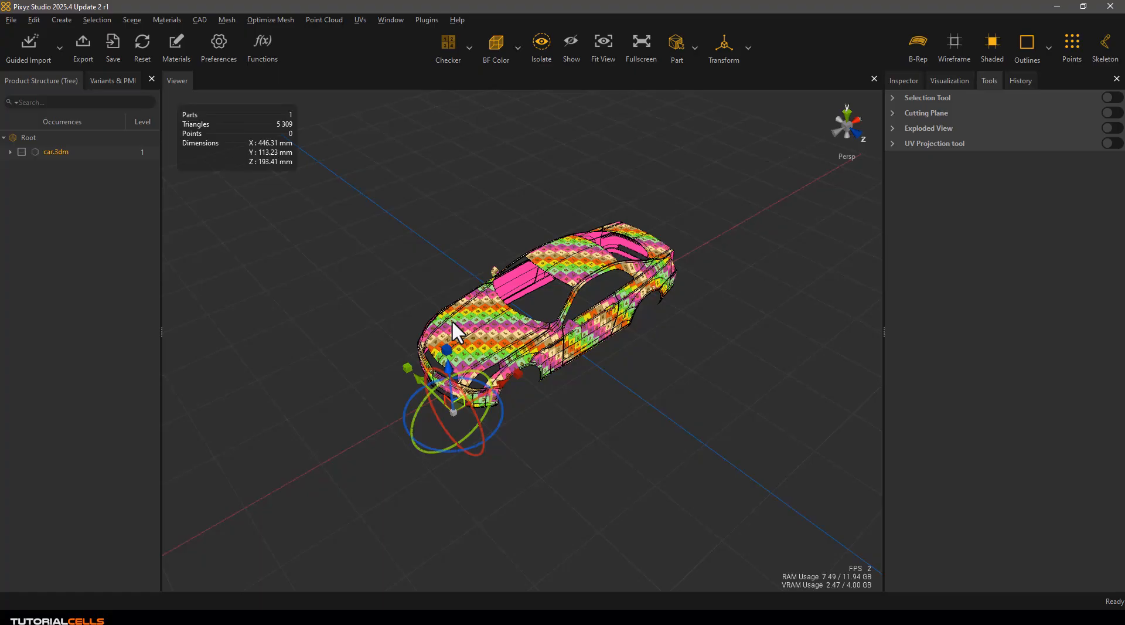
Repack the car shell's existing UVs into an atlas
{"action": "left_click", "coordinate": [359, 20]}
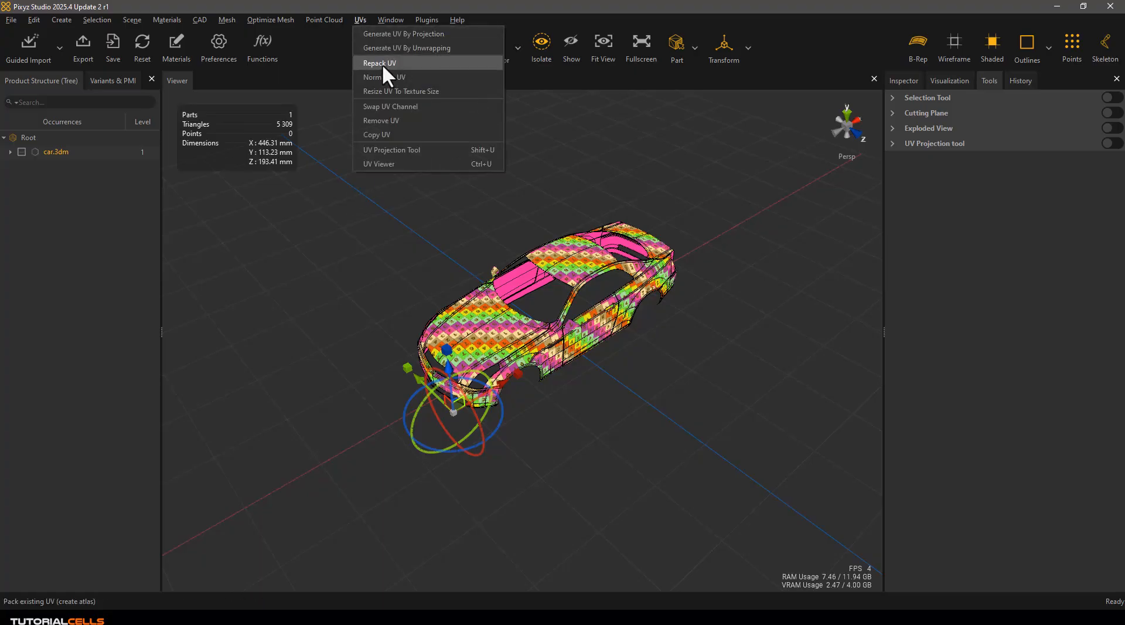
{"action": "left_click", "coordinate": [382, 63]}
{"action": "left_click", "coordinate": [597, 398]}
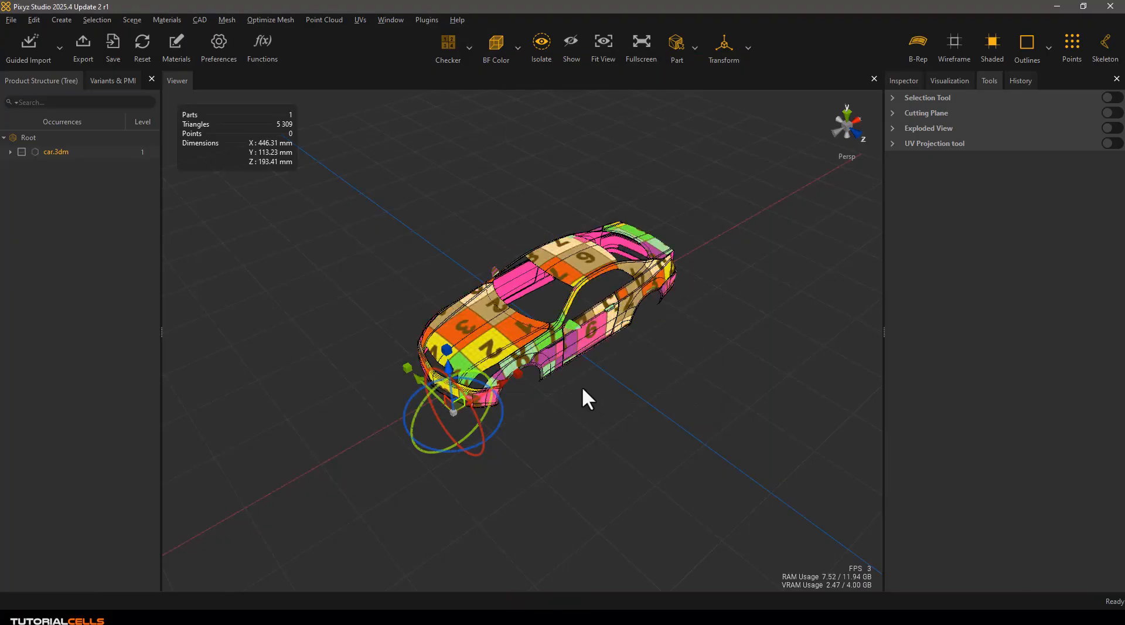
Inspect the car shell's repacked UV layout on channel 0 in the UV Viewer
{"action": "key", "text": "u"}
{"action": "scroll", "coordinate": [533, 298], "scroll_direction": "down", "scroll_amount": 3}
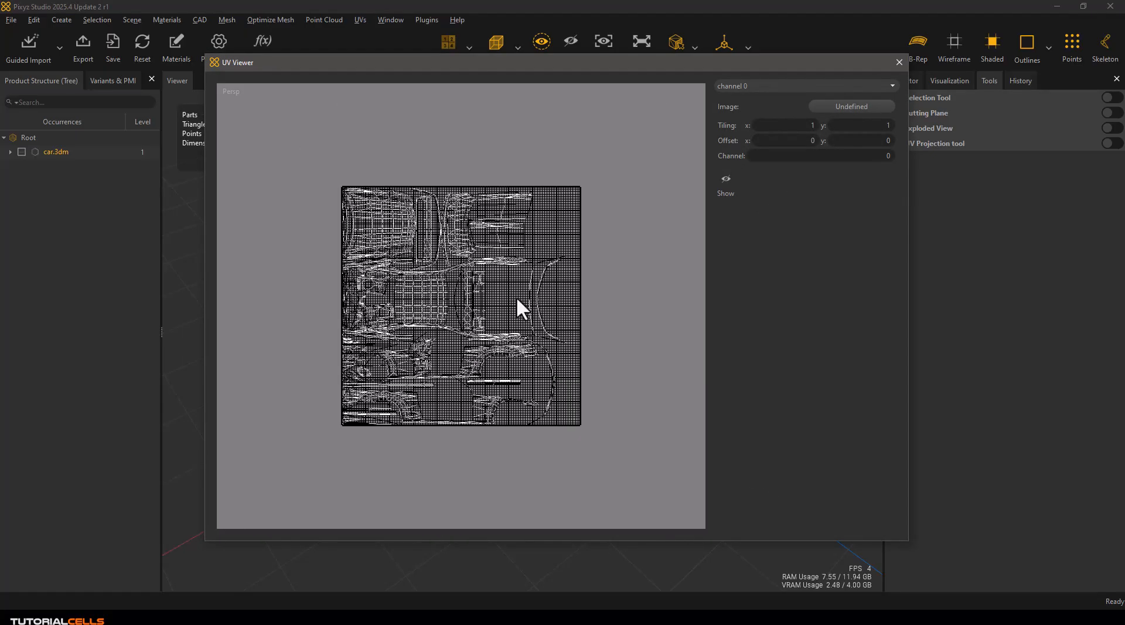
{"action": "scroll", "coordinate": [430, 323], "scroll_direction": "up", "scroll_amount": 2}
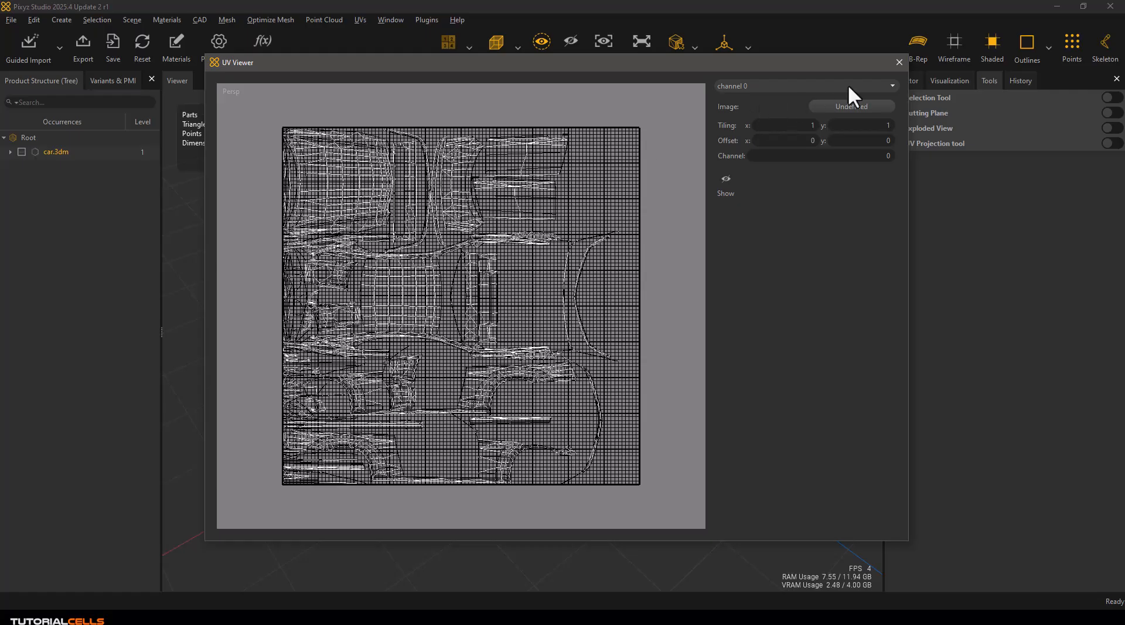
Close the UV Viewer and remove the repacked UVs from the car shell
{"action": "left_click", "coordinate": [899, 62]}
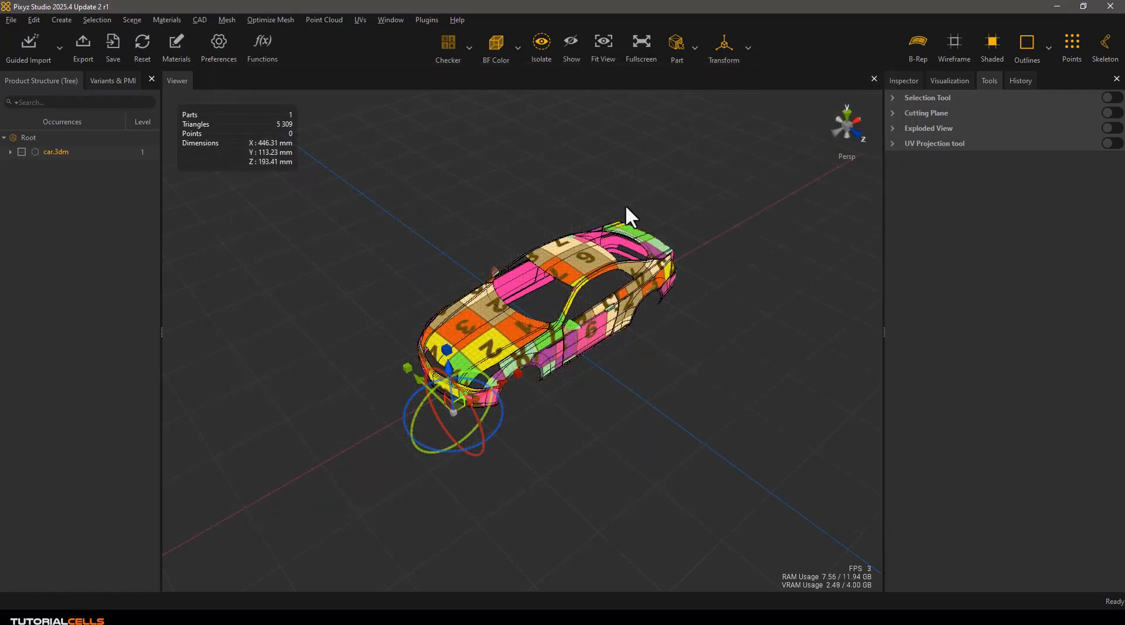
{"action": "left_click", "coordinate": [361, 16]}
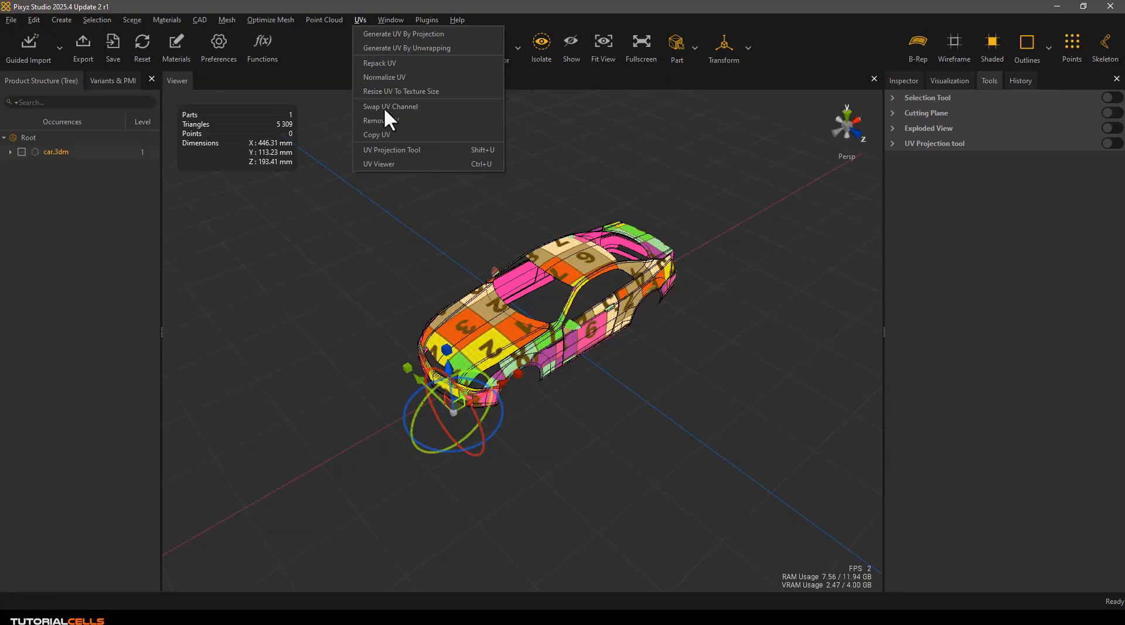
{"action": "left_click", "coordinate": [388, 122]}
{"action": "left_click", "coordinate": [592, 420]}
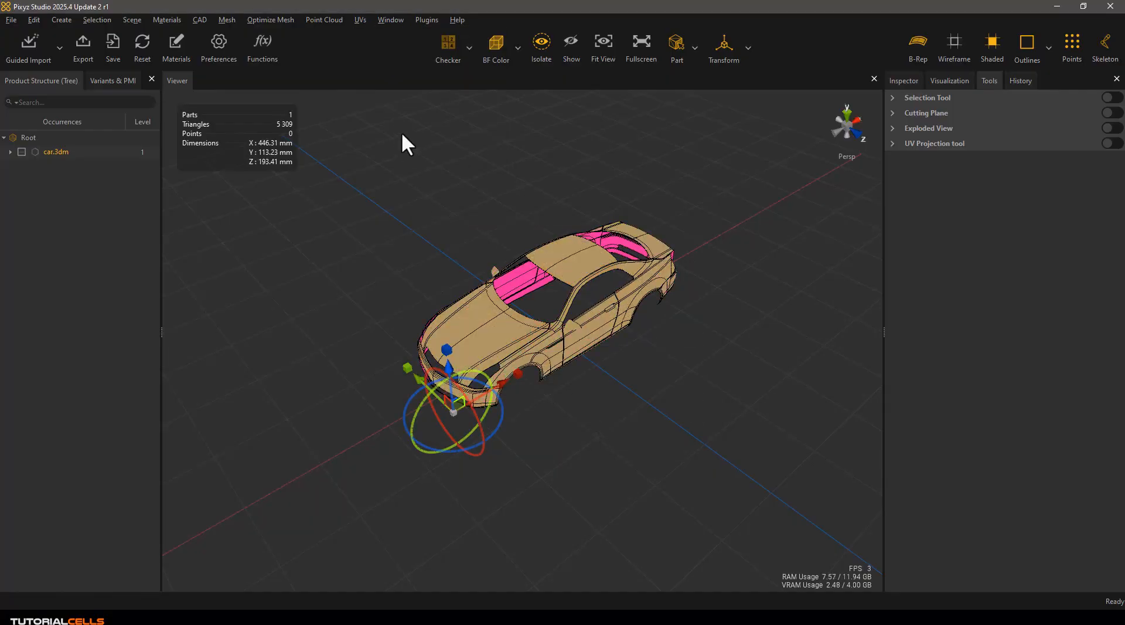
Generate UVs by projection on the car shell with a UV 3D size of 100 mm and normalize them
{"action": "left_click", "coordinate": [359, 21]}
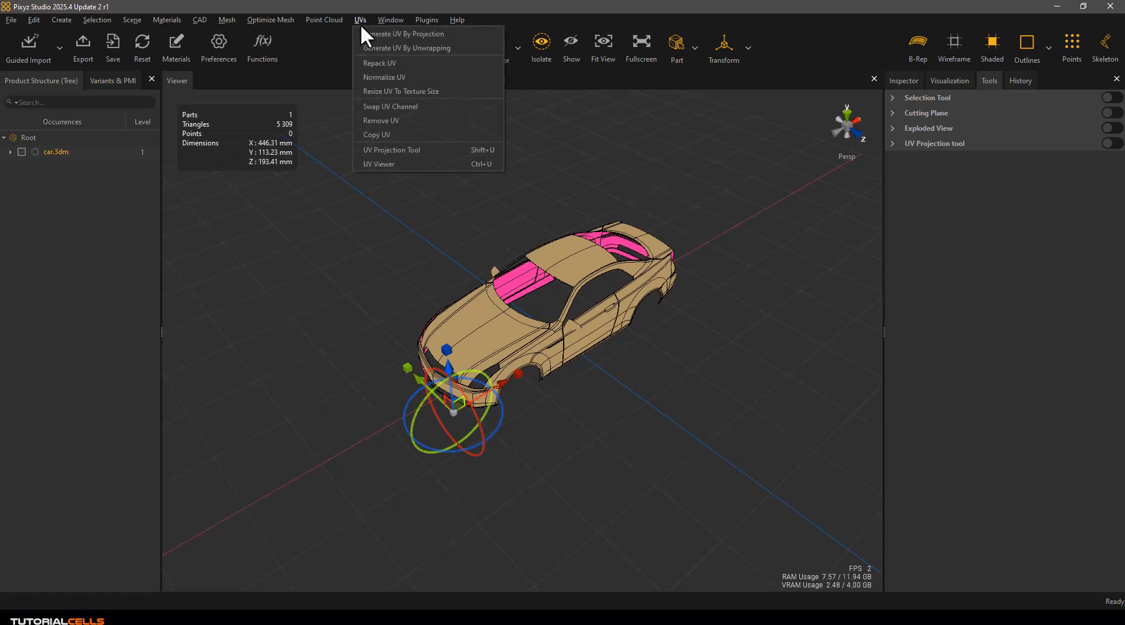
{"action": "left_click", "coordinate": [410, 34]}
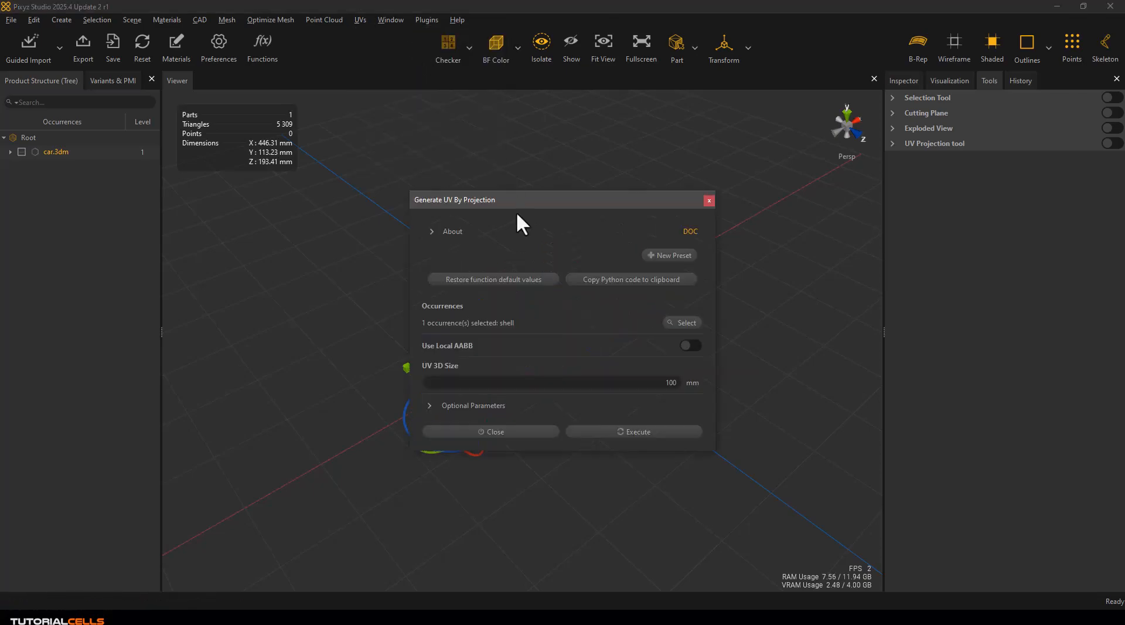
{"action": "left_click", "coordinate": [594, 425]}
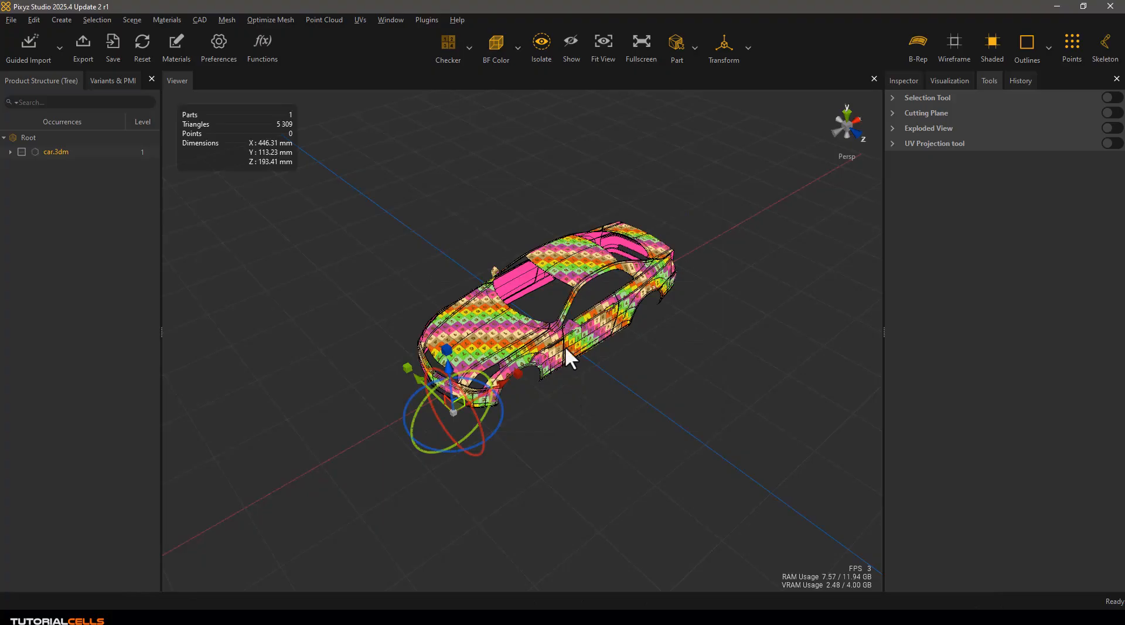
{"action": "left_click", "coordinate": [356, 18]}
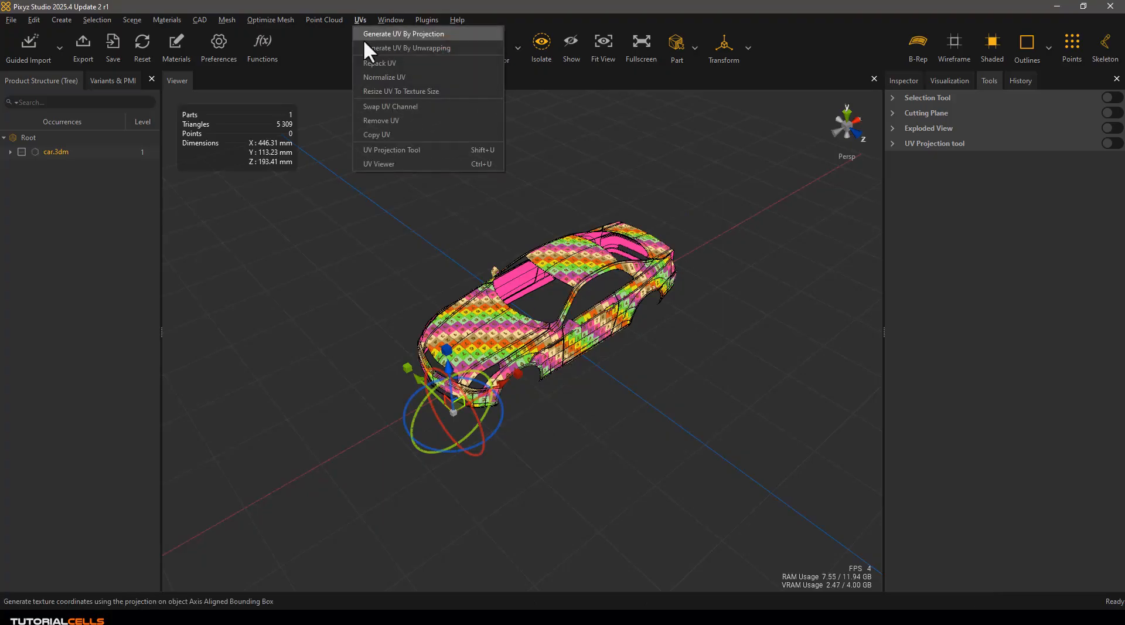
{"action": "left_click", "coordinate": [408, 77]}
{"action": "left_click", "coordinate": [601, 419]}
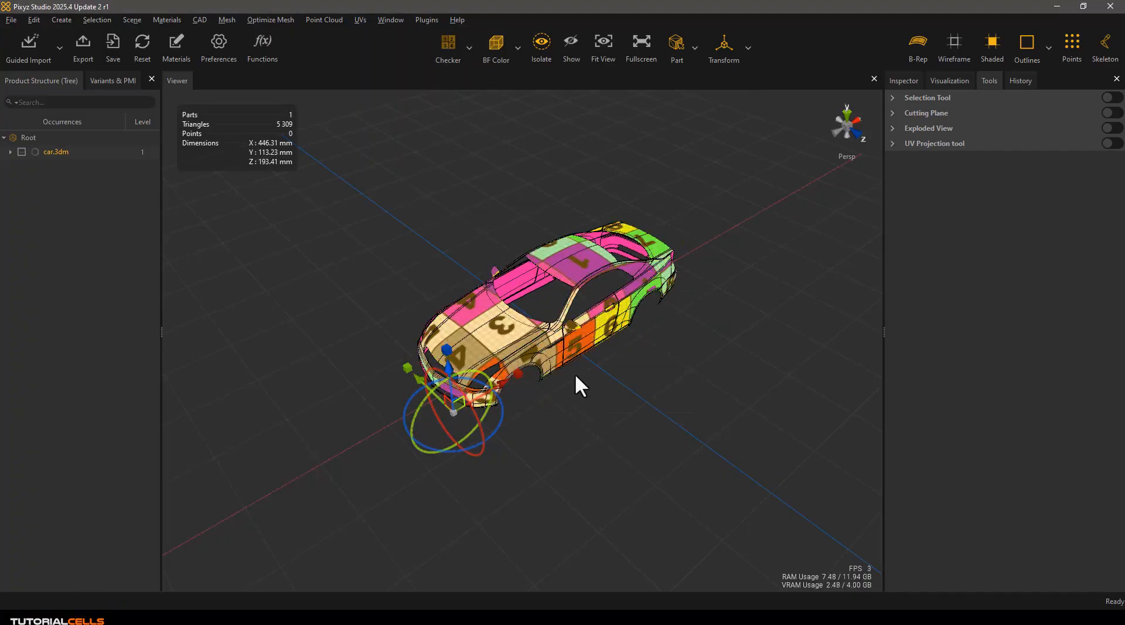
Inspect the car shell's normalized UV layout on channel 0 in the UV Viewer, then close the viewer
{"action": "key", "text": "u"}
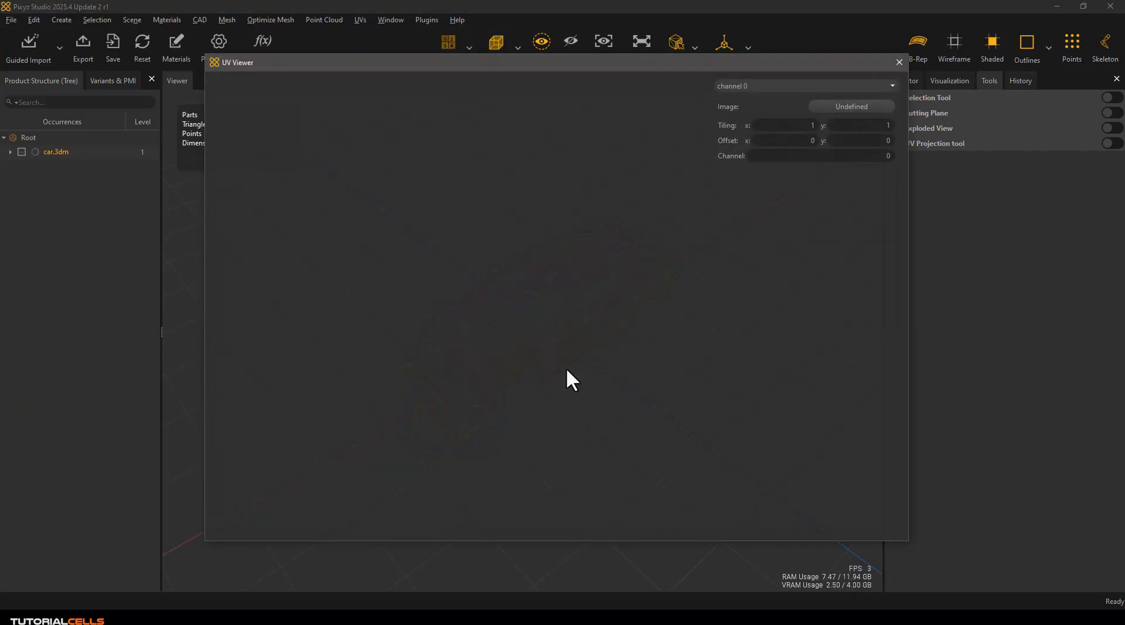
{"action": "scroll", "coordinate": [486, 300], "scroll_direction": "down", "scroll_amount": 2}
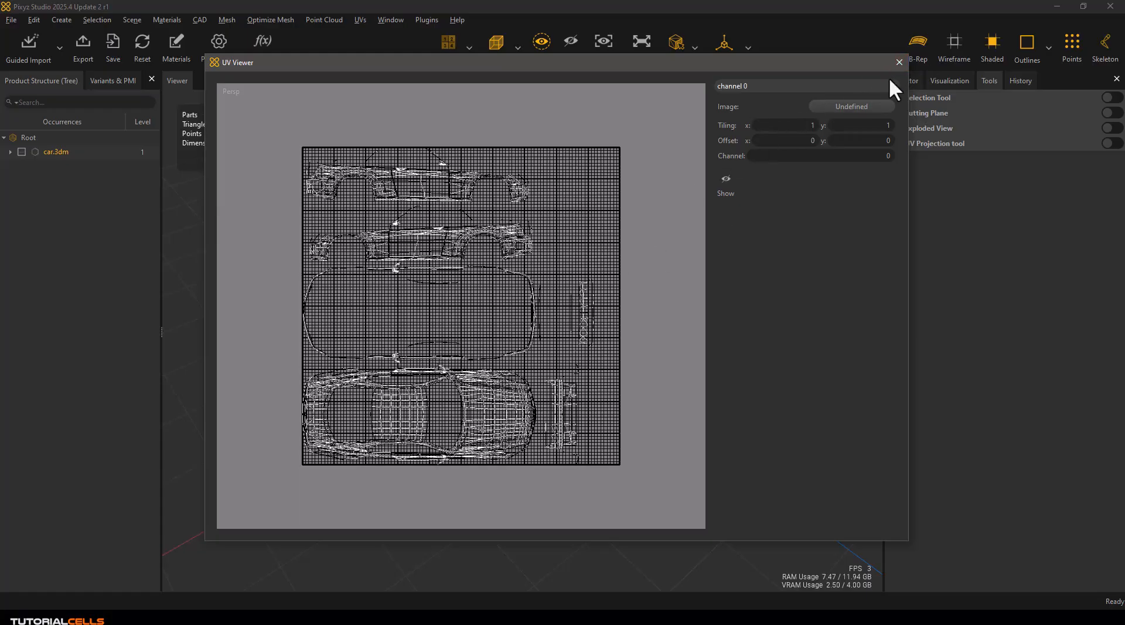
{"action": "left_click", "coordinate": [898, 62]}
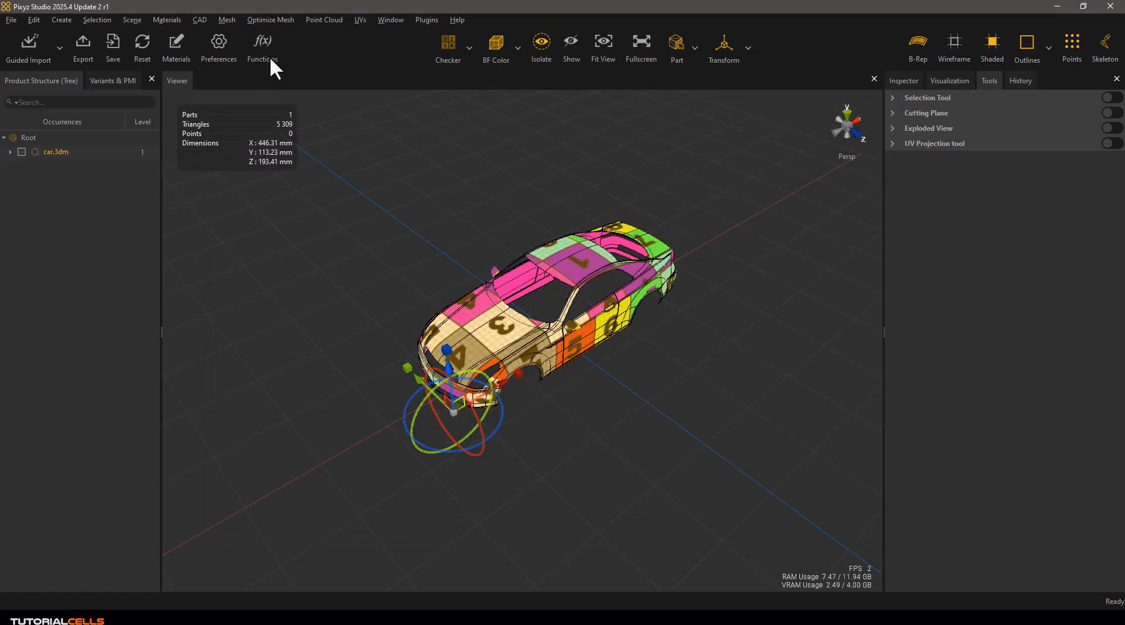
Remove the normalized projection UVs from the car shell
{"action": "left_click", "coordinate": [359, 19]}
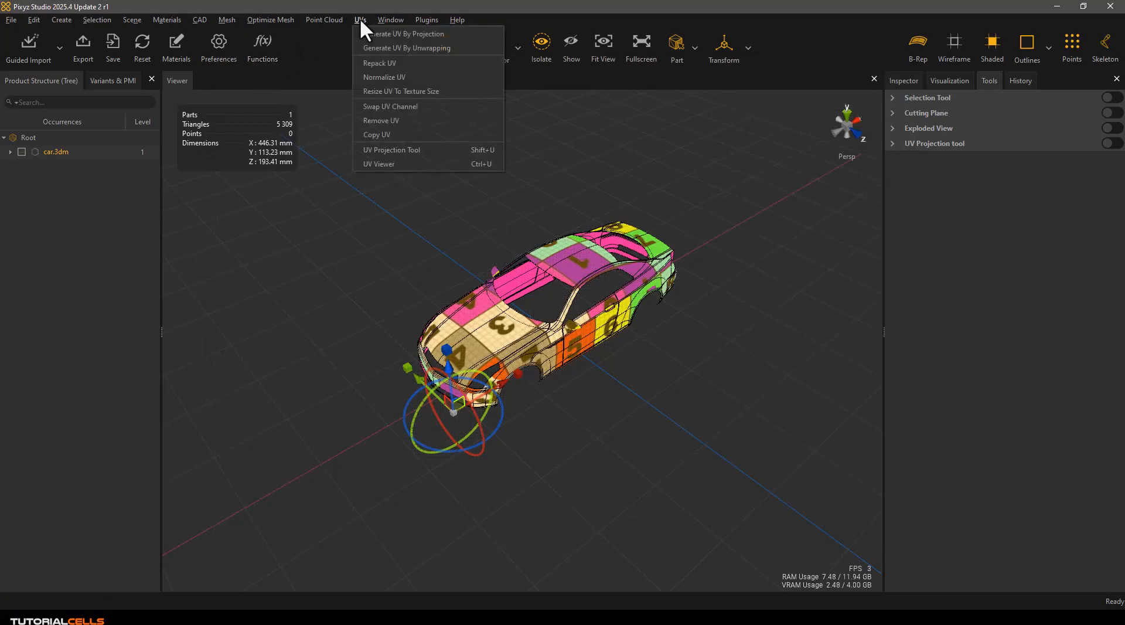
{"action": "left_click", "coordinate": [387, 120]}
{"action": "left_click", "coordinate": [649, 418]}
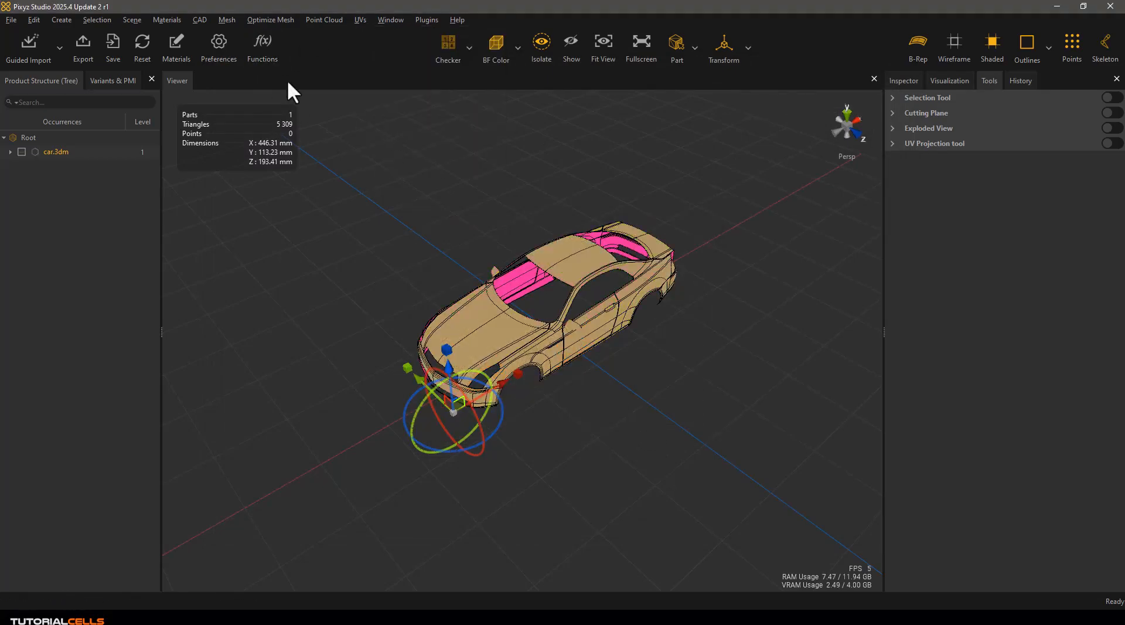
Generate UVs by unwrapping on the car shell's channel 0 with max angle distortion 0.5, Sharp To Seam, Forbid Overlapping, resolution 1024 and padding 1
{"action": "left_click", "coordinate": [360, 19]}
{"action": "left_click", "coordinate": [388, 47]}
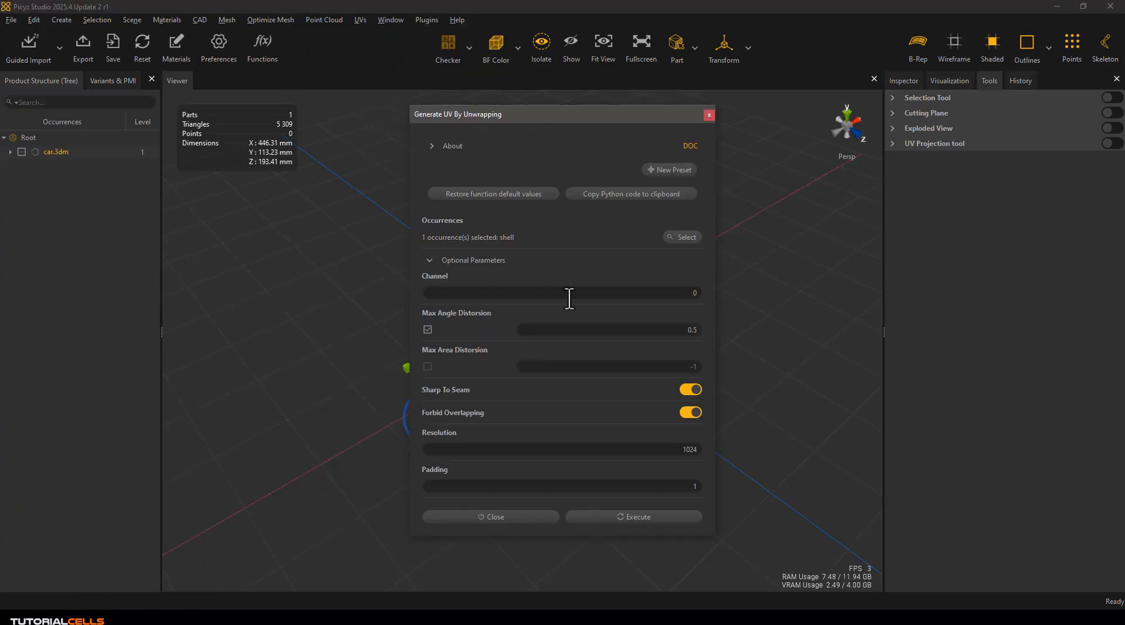
{"action": "left_click", "coordinate": [613, 514]}
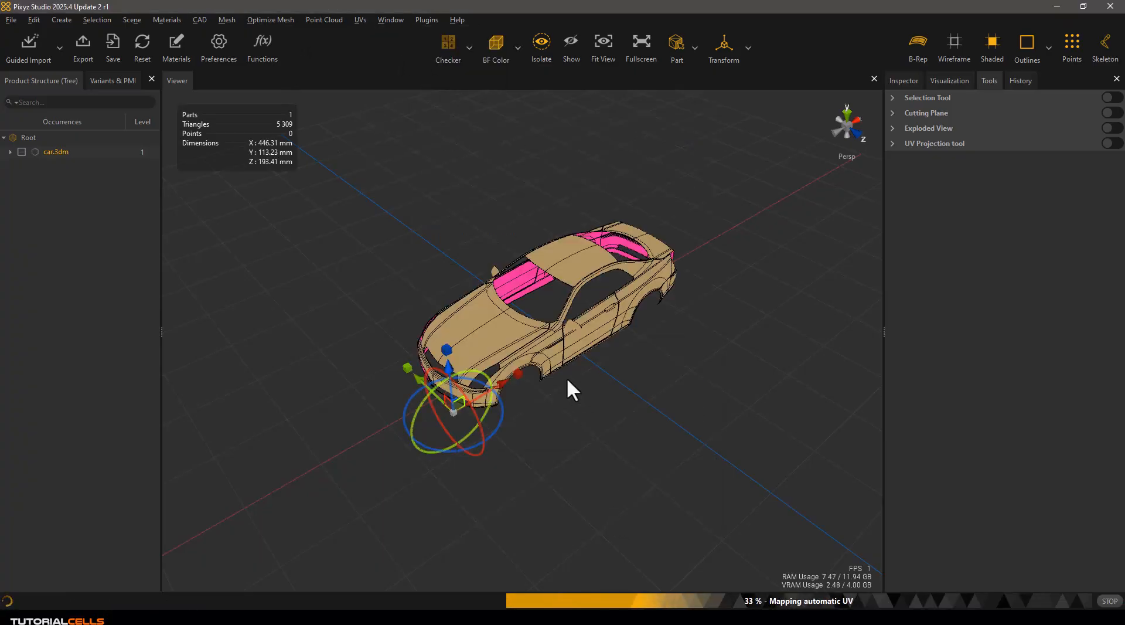
{"action": "scroll", "coordinate": [528, 328], "scroll_direction": "up", "scroll_amount": 8}
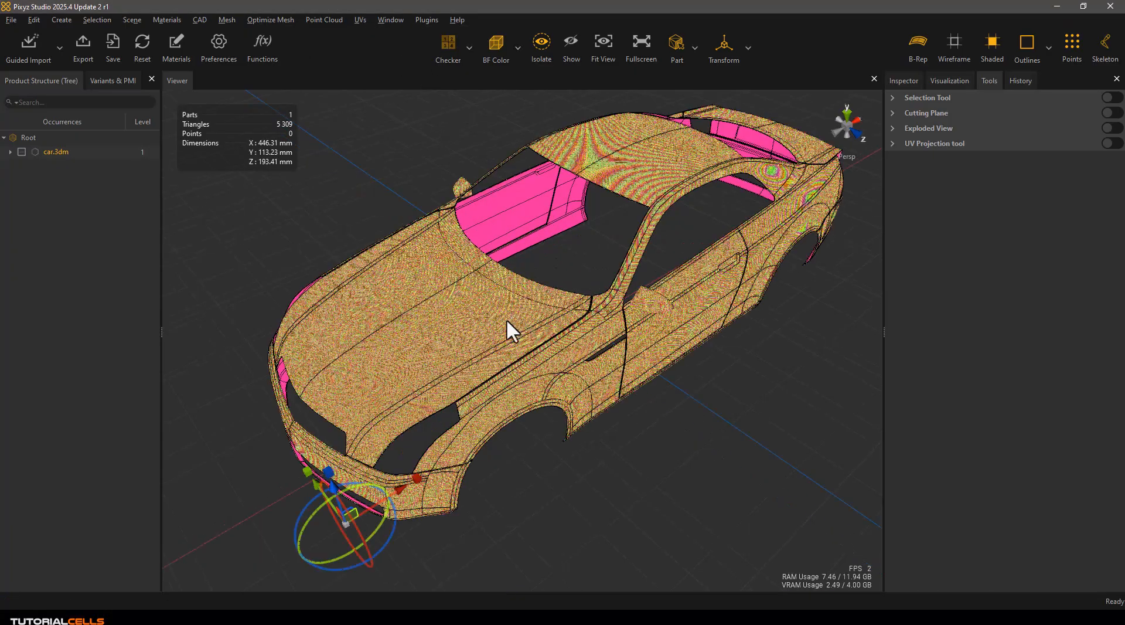
{"action": "scroll", "coordinate": [496, 331], "scroll_direction": "down", "scroll_amount": 8}
Examine the car shell's unwrapped UV islands on channel 0 in the UV Viewer, then close the viewer
{"action": "key", "text": "u"}
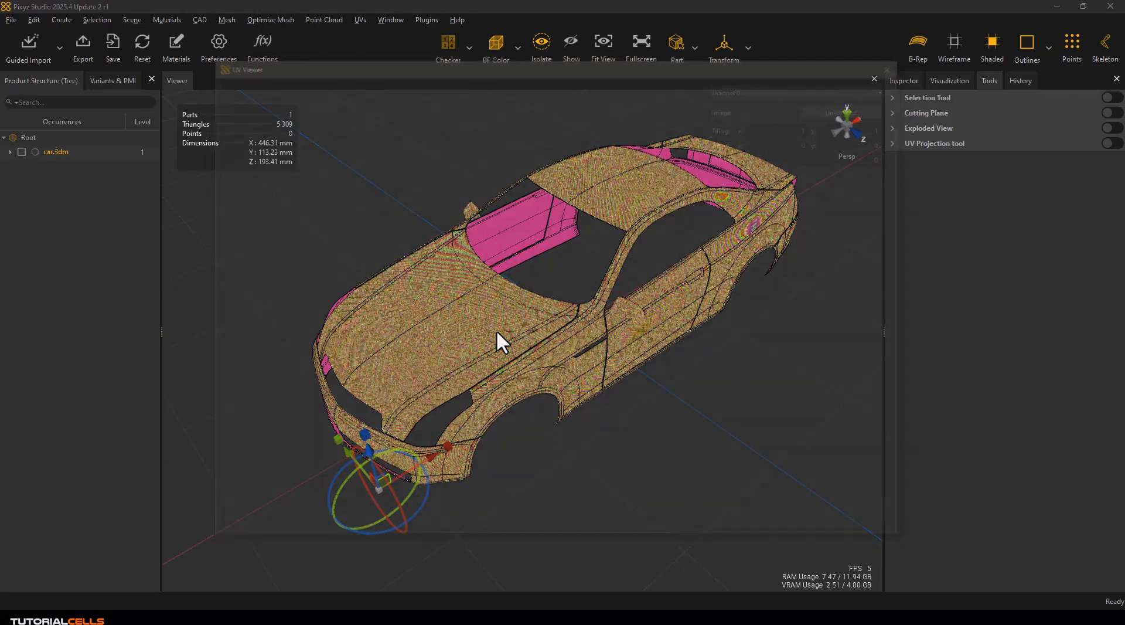
{"action": "scroll", "coordinate": [502, 300], "scroll_direction": "down", "scroll_amount": 8}
{"action": "scroll", "coordinate": [502, 300], "scroll_direction": "down", "scroll_amount": 8}
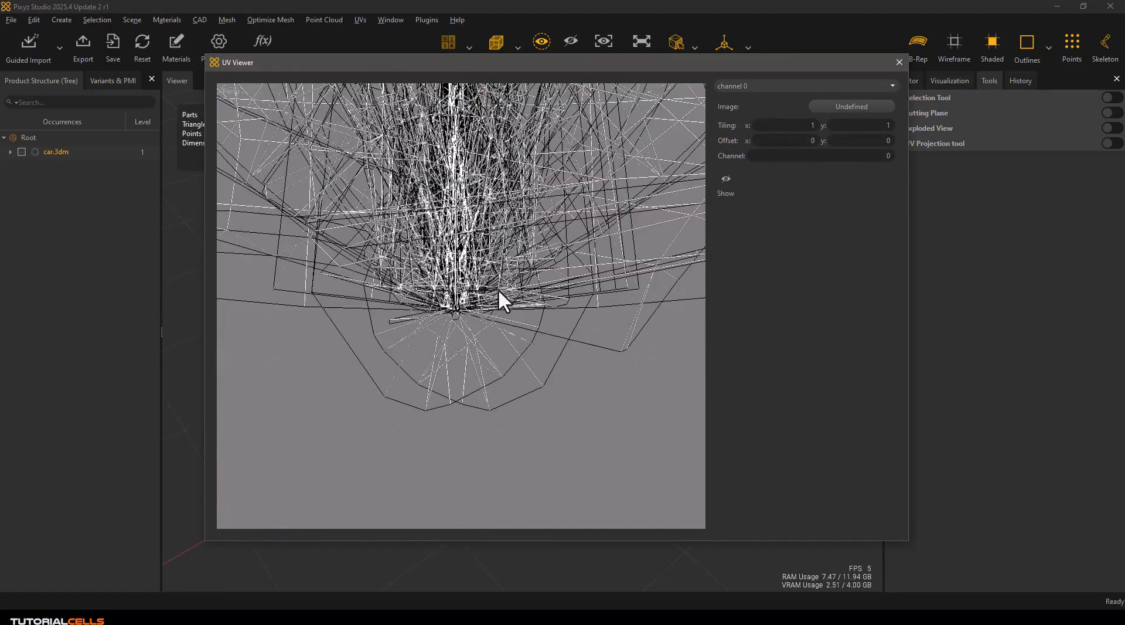
{"action": "scroll", "coordinate": [483, 199], "scroll_direction": "down", "scroll_amount": 3}
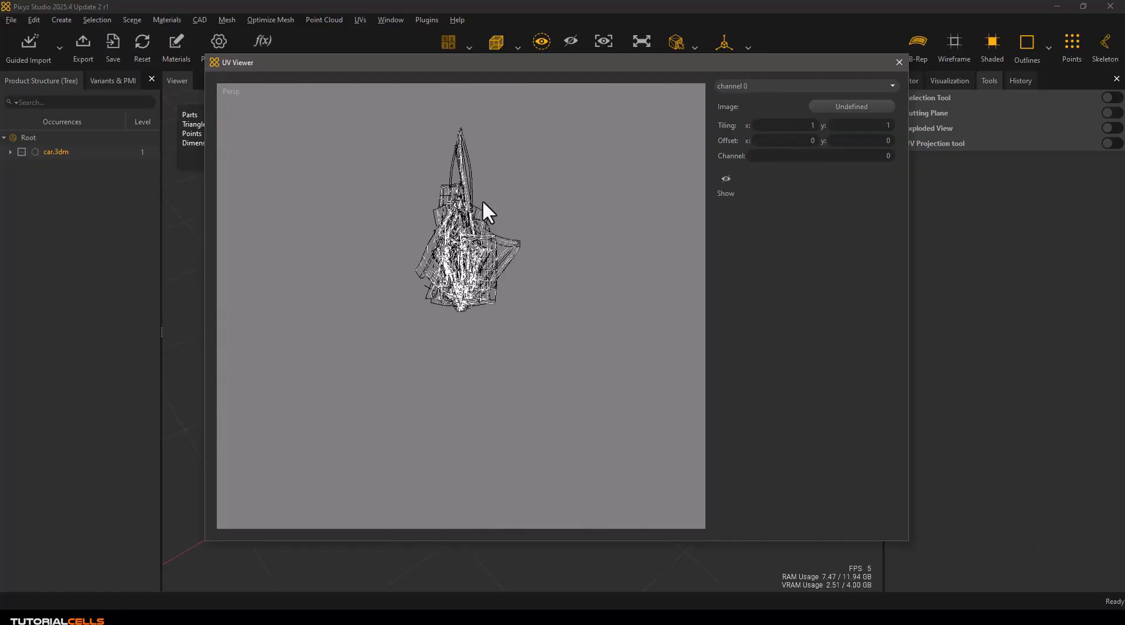
{"action": "scroll", "coordinate": [467, 208], "scroll_direction": "up", "scroll_amount": 4}
{"action": "scroll", "coordinate": [468, 226], "scroll_direction": "up", "scroll_amount": 2}
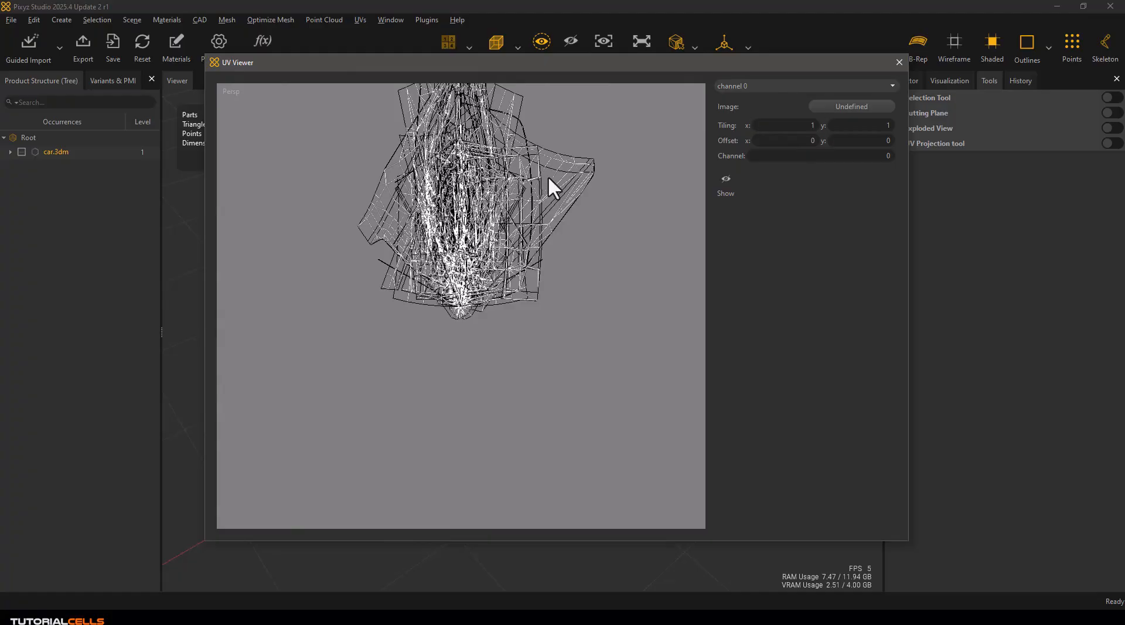
{"action": "left_click", "coordinate": [899, 62]}
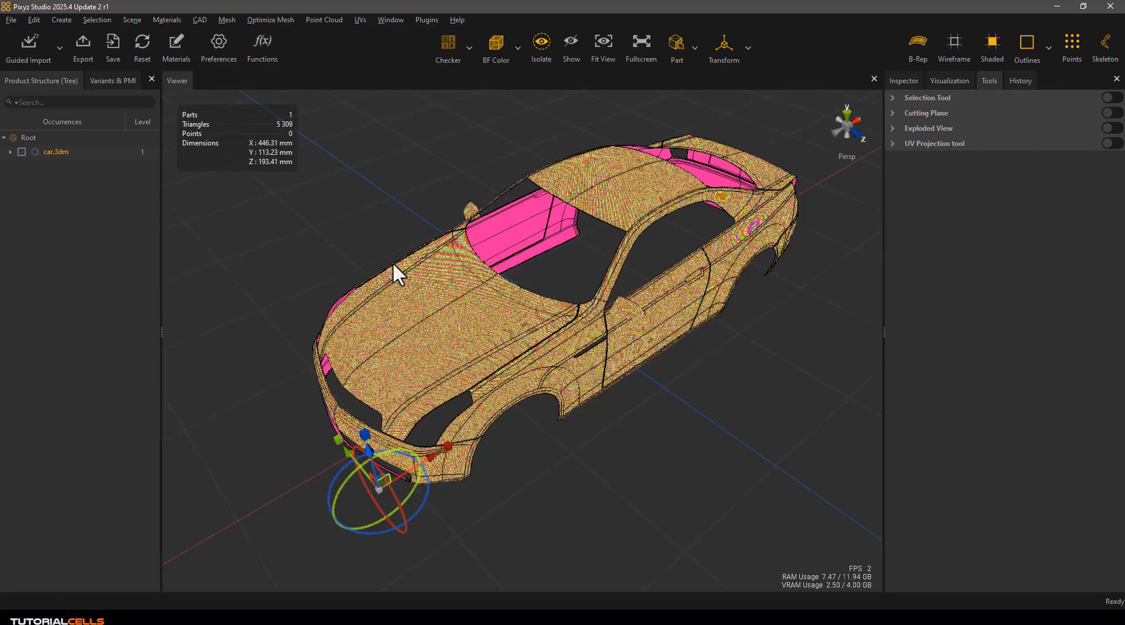
Remove the unwrapped UVs from the car shell with the channel set to -1
{"action": "left_click", "coordinate": [361, 21]}
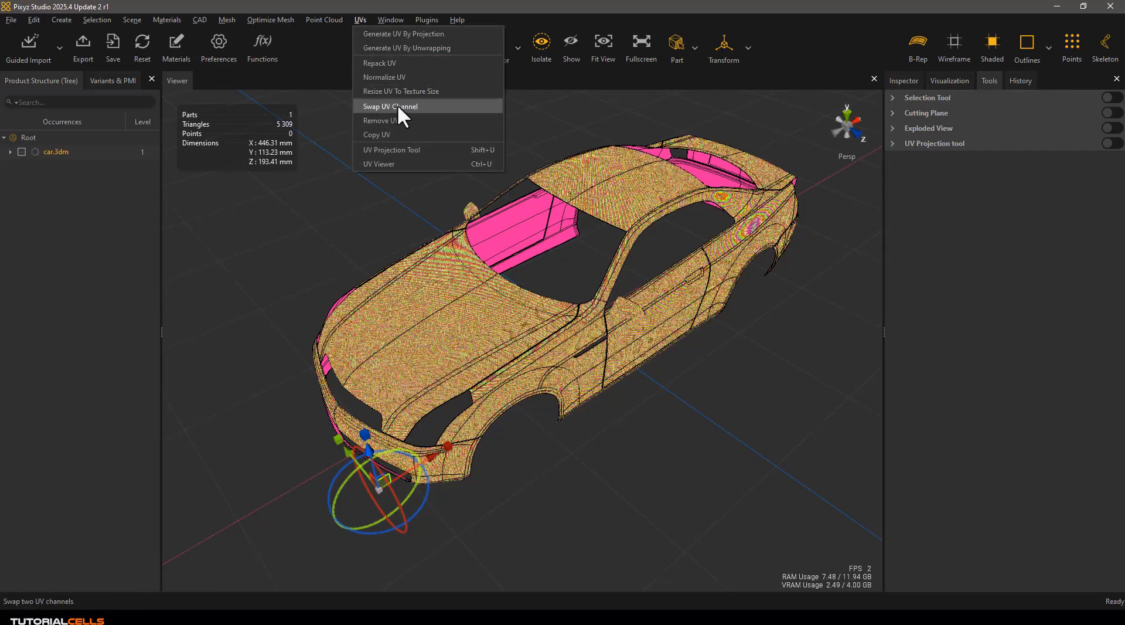
{"action": "left_click", "coordinate": [399, 122]}
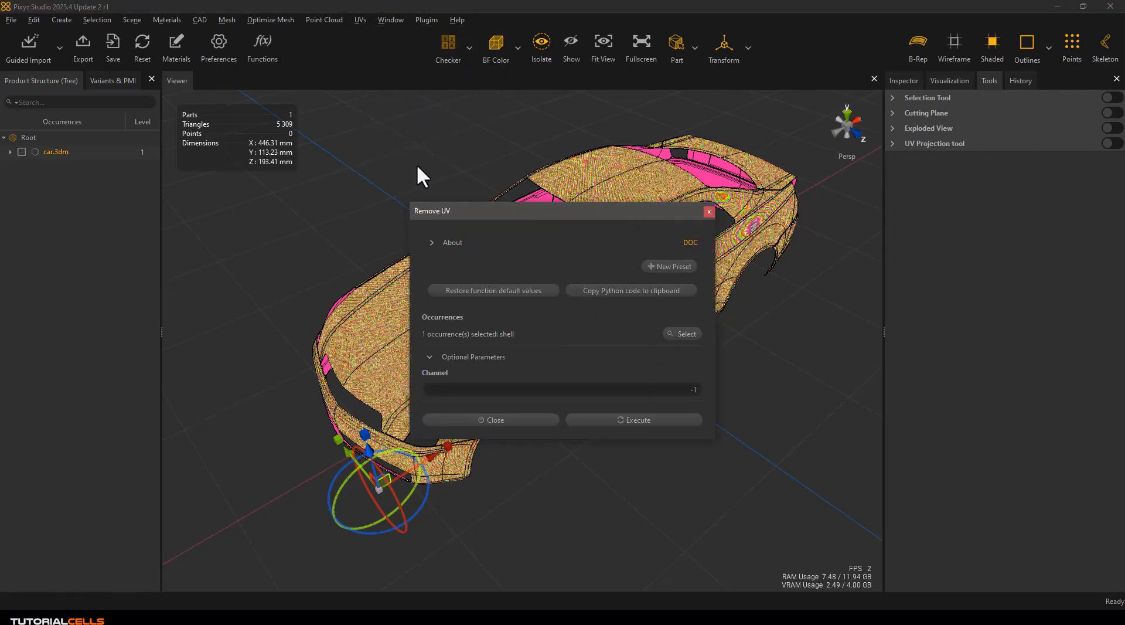
{"action": "left_click", "coordinate": [612, 413]}
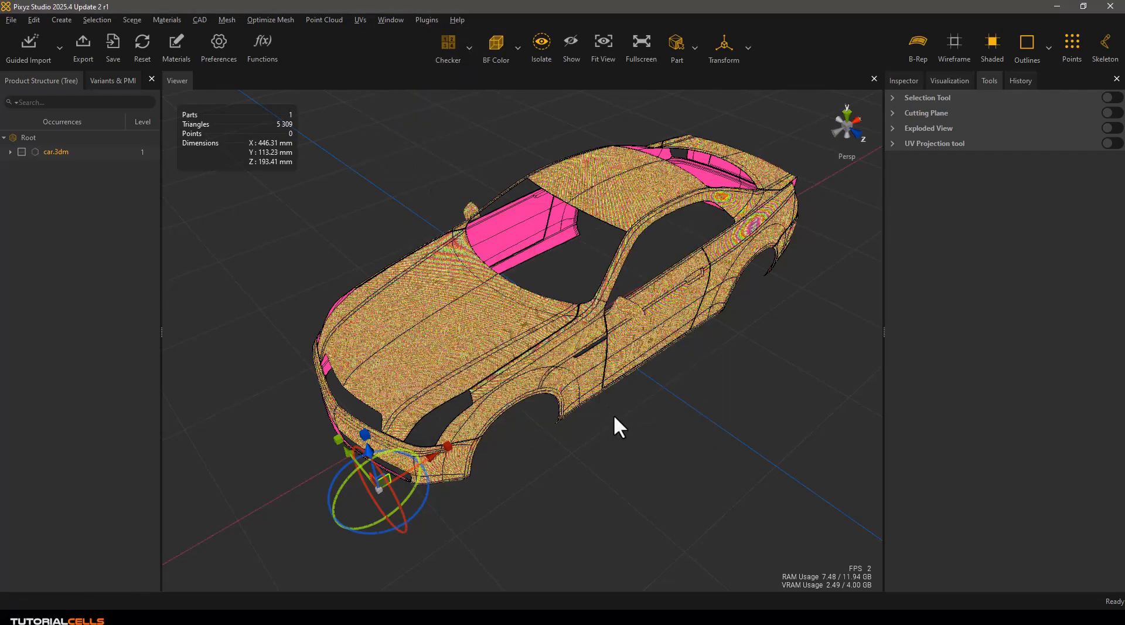
Change the viewer's selection mode to Connected Mesh
{"action": "left_click", "coordinate": [690, 48]}
{"action": "left_click", "coordinate": [683, 54]}
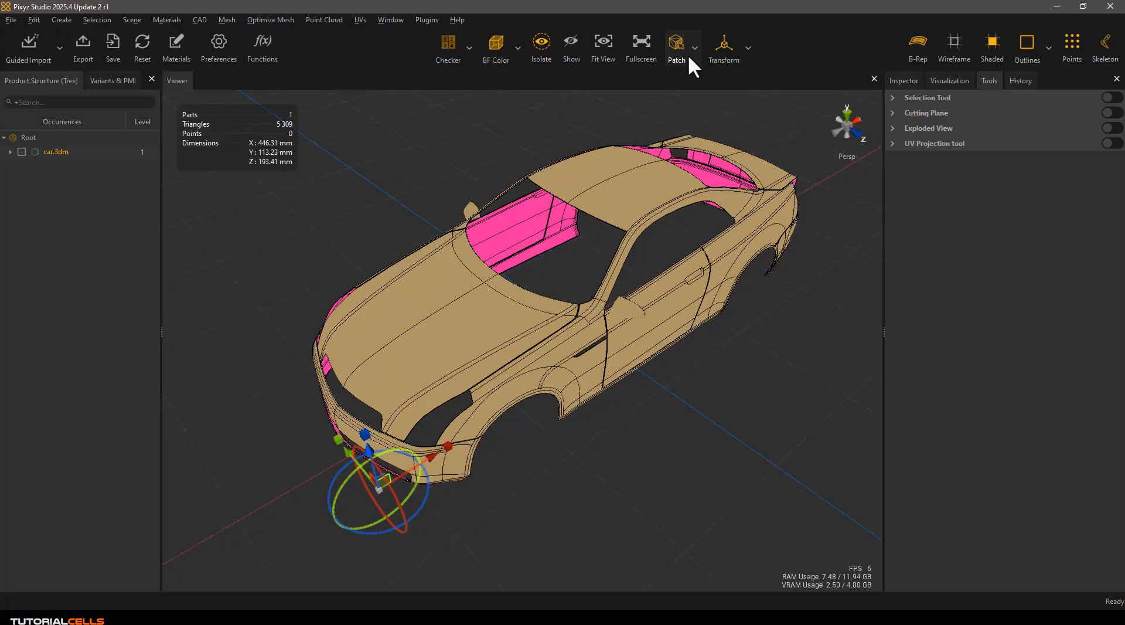
{"action": "left_click", "coordinate": [688, 55]}
{"action": "left_click", "coordinate": [681, 57]}
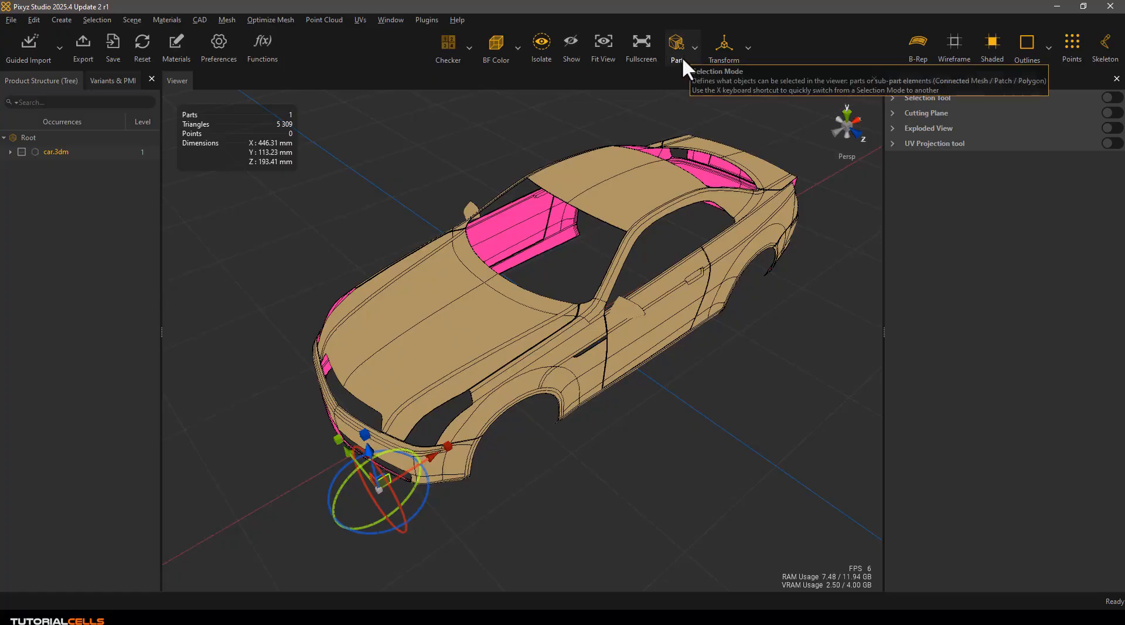
{"action": "left_click", "coordinate": [695, 51]}
{"action": "left_click", "coordinate": [693, 96]}
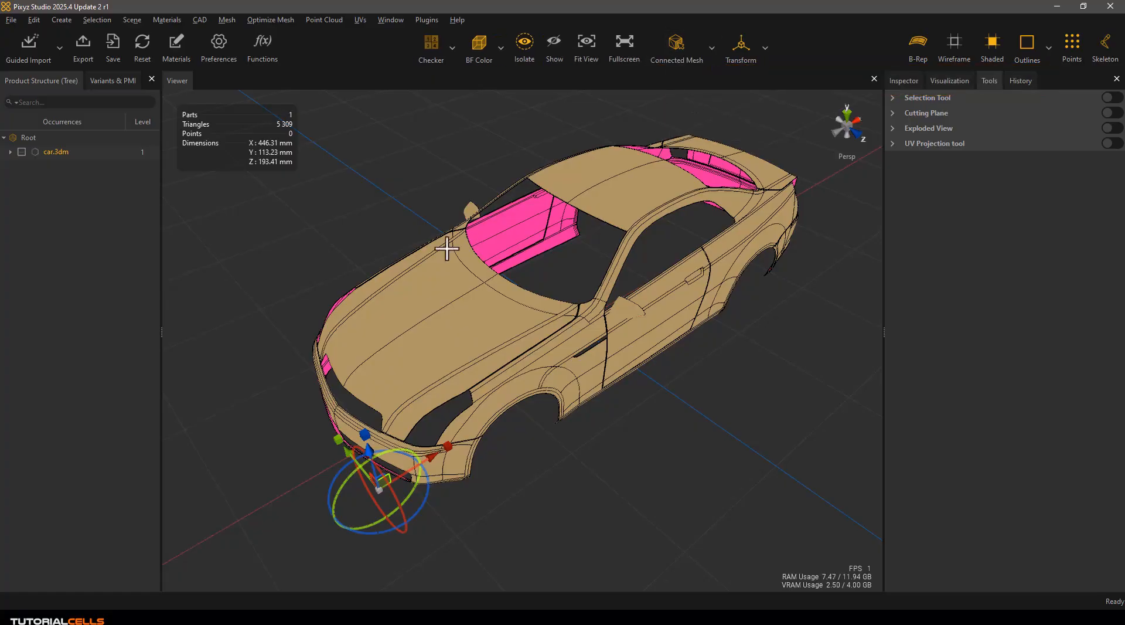
Select the hood's connected mesh and generate UVs by unwrapping
{"action": "middle_click_drag", "start_coordinate": [447, 347], "coordinate": [522, 324]}
{"action": "scroll", "coordinate": [452, 306], "scroll_direction": "up", "scroll_amount": 3}
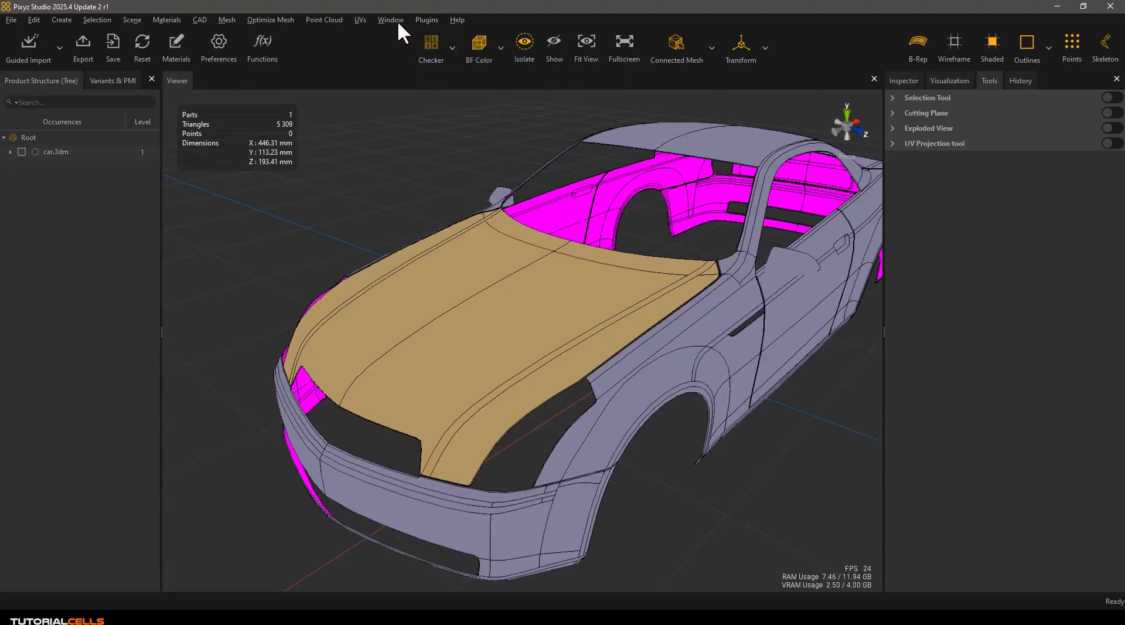
{"action": "left_click", "coordinate": [360, 20]}
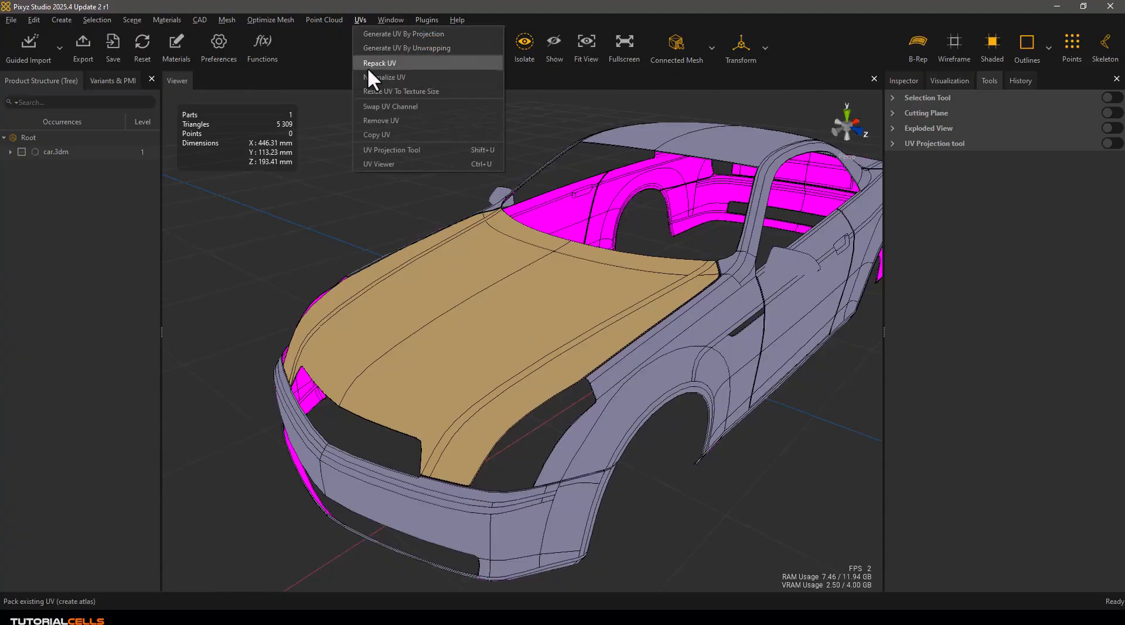
{"action": "left_click", "coordinate": [392, 48]}
{"action": "left_click", "coordinate": [626, 521]}
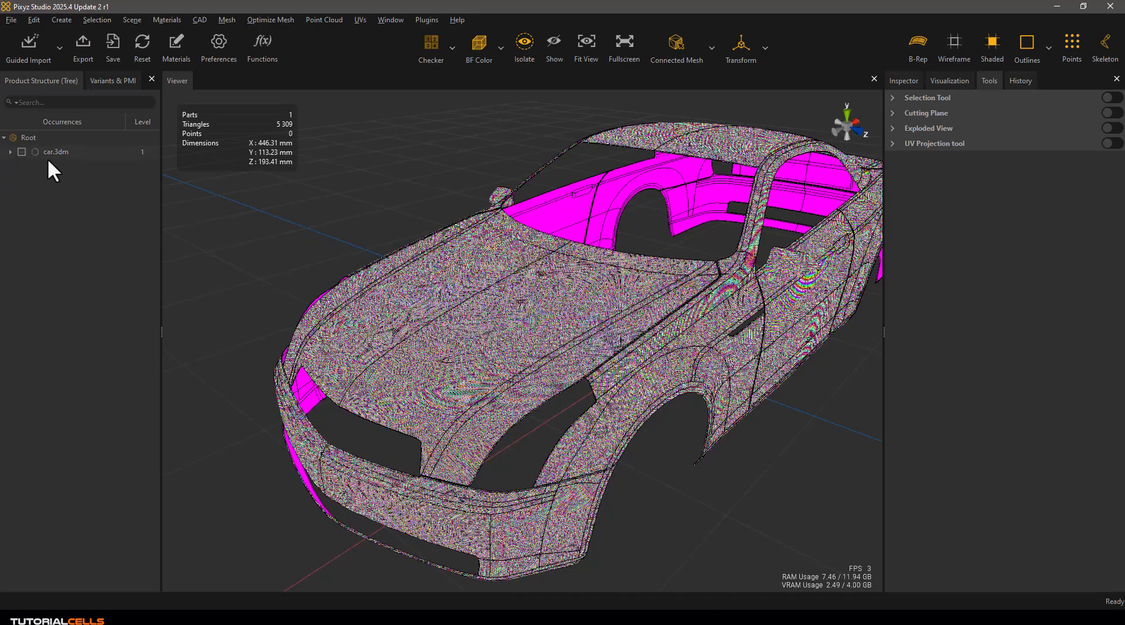
Remove the UVs from the car shell again, keeping the channel at -1
{"action": "left_click", "coordinate": [360, 21]}
{"action": "left_click", "coordinate": [394, 116]}
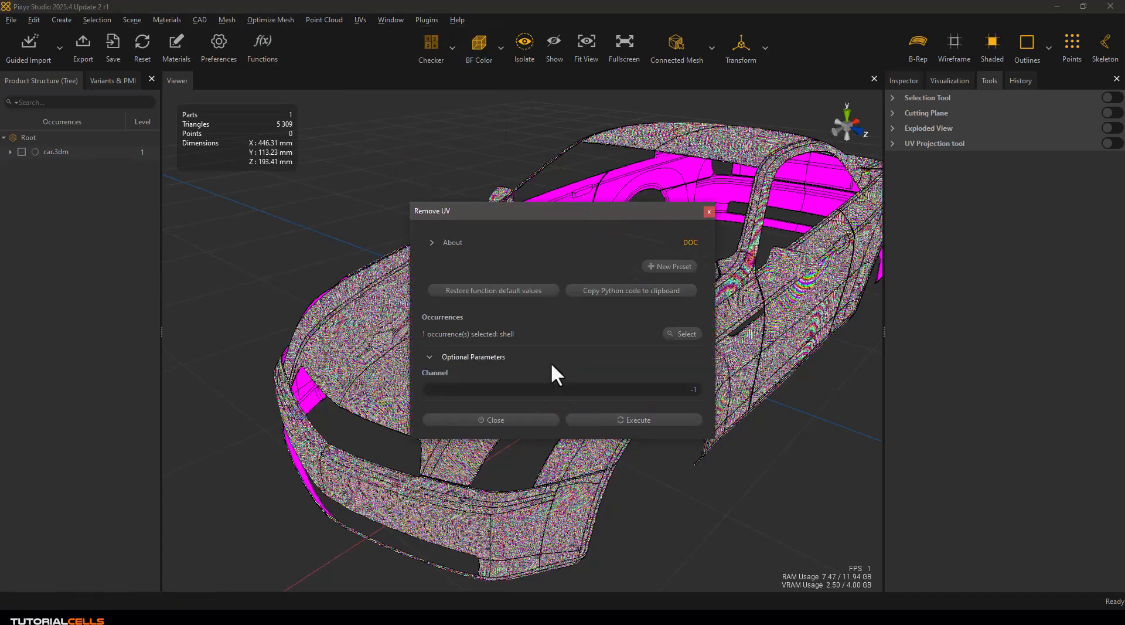
{"action": "left_click", "coordinate": [611, 421]}
{"action": "scroll", "coordinate": [603, 369], "scroll_direction": "down", "scroll_amount": 5}
{"action": "scroll", "coordinate": [610, 305], "scroll_direction": "up", "scroll_amount": 2}
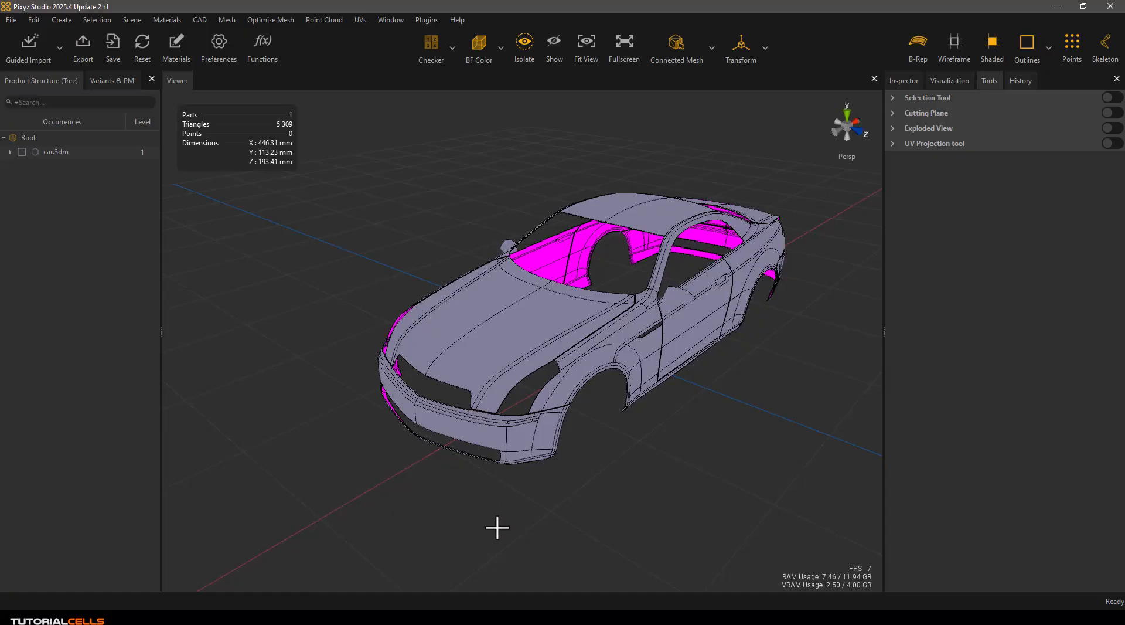
Switch to File Explorer and view the OZOpx reference image of an unwrapped head, then close the image
{"action": "left_click", "coordinate": [511, 617]}
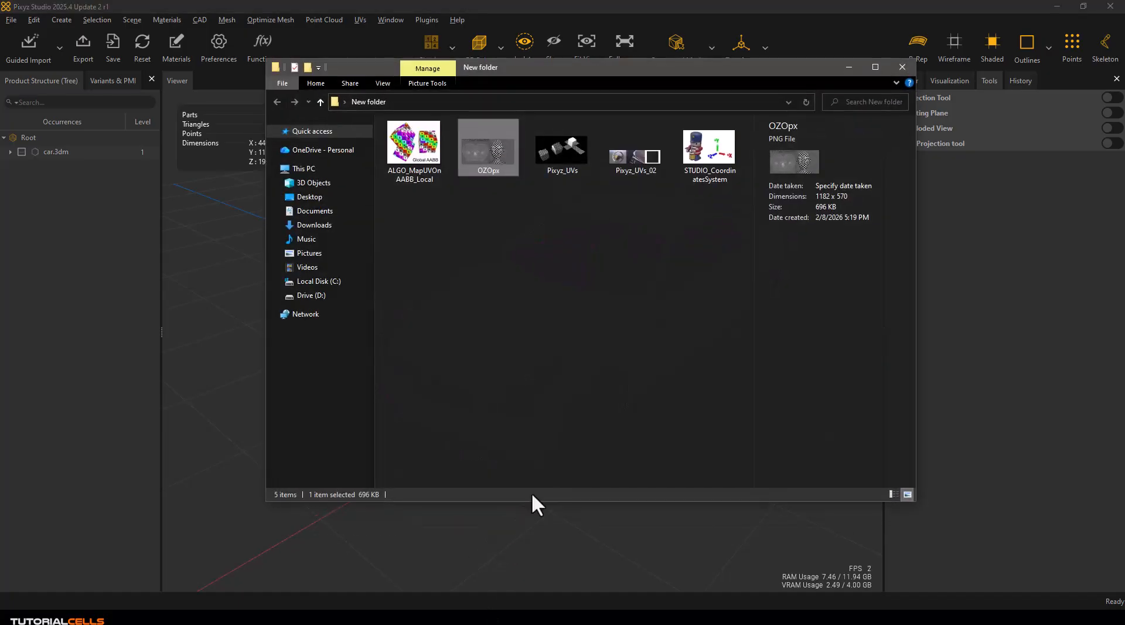
{"action": "double_click", "coordinate": [495, 150]}
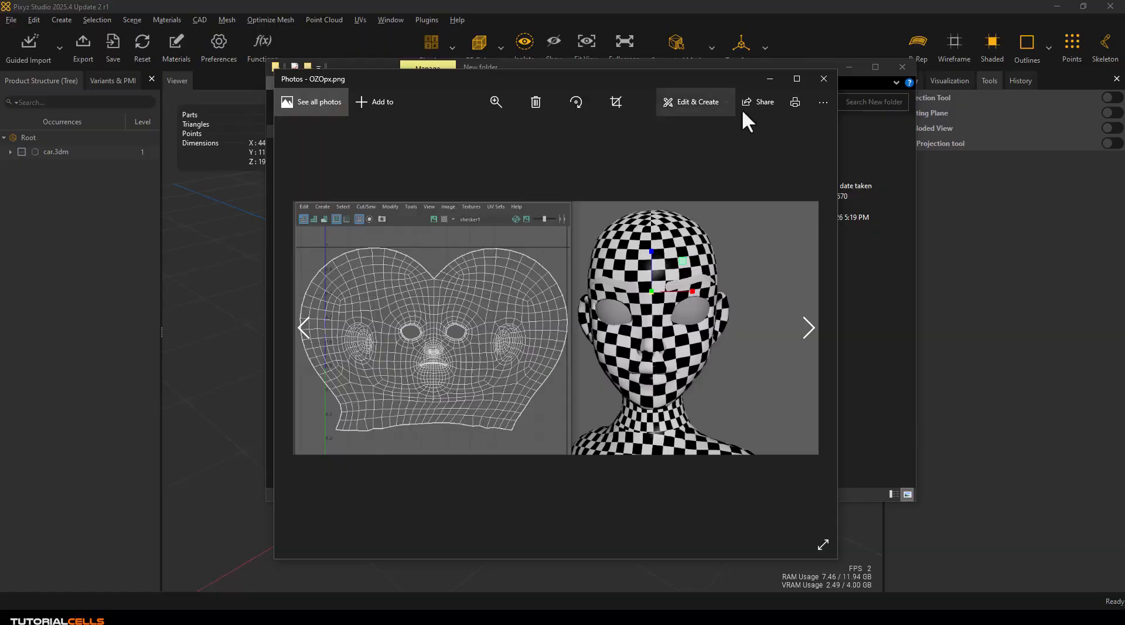
{"action": "left_click", "coordinate": [822, 77]}
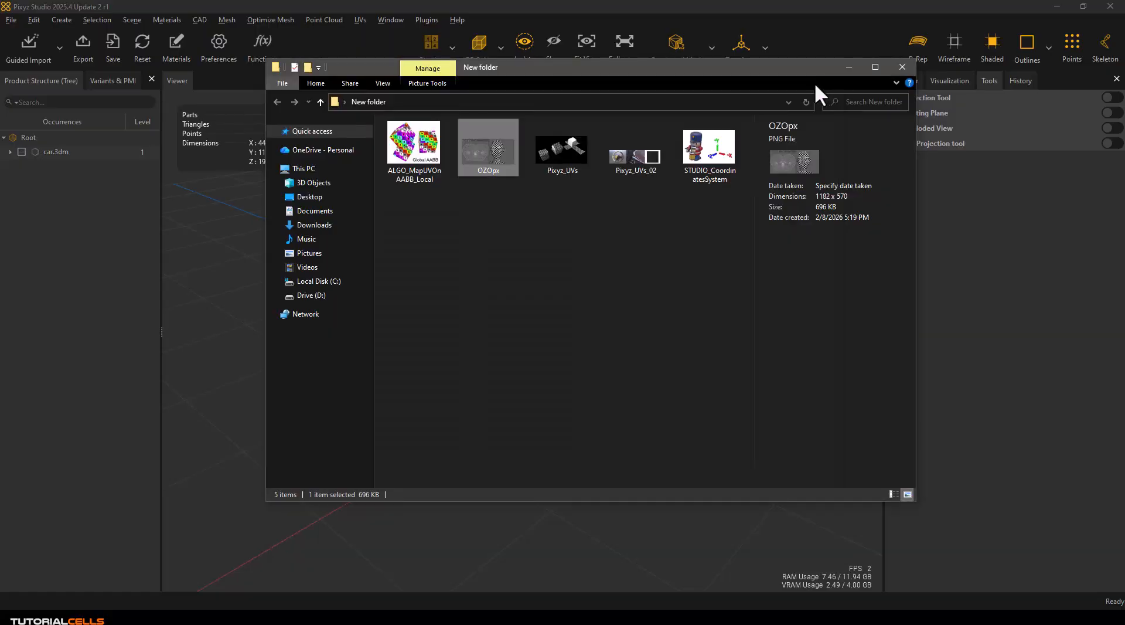
Switch back to Pixyz Studio and start the UV Projection tool on the car shell, using the Part selection mode
{"action": "left_click", "coordinate": [848, 67]}
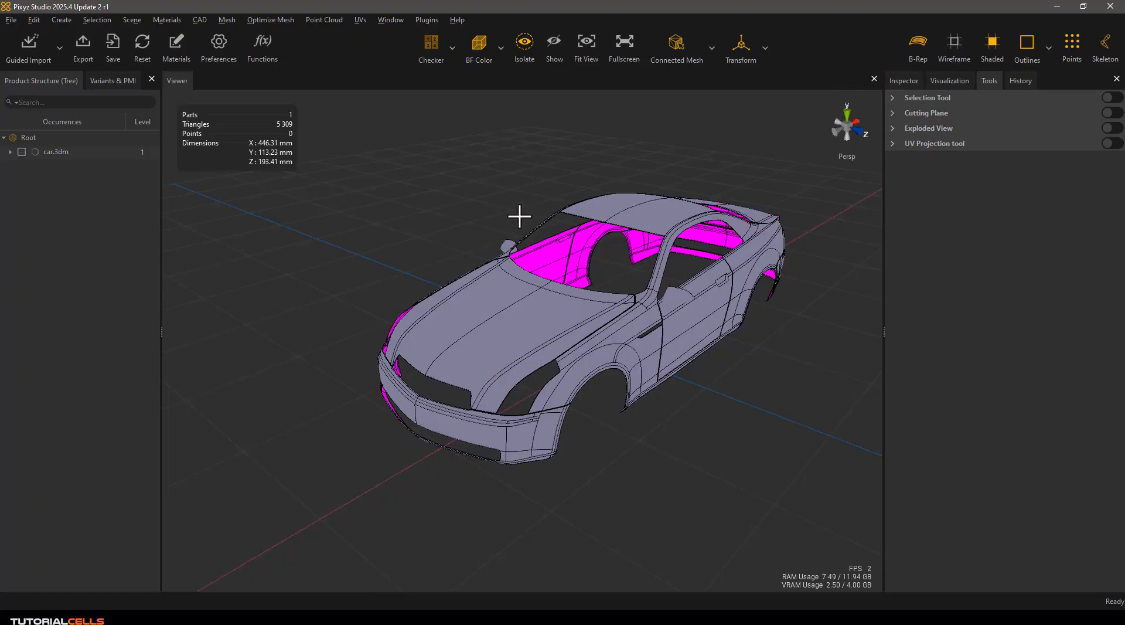
{"action": "left_click", "coordinate": [359, 19]}
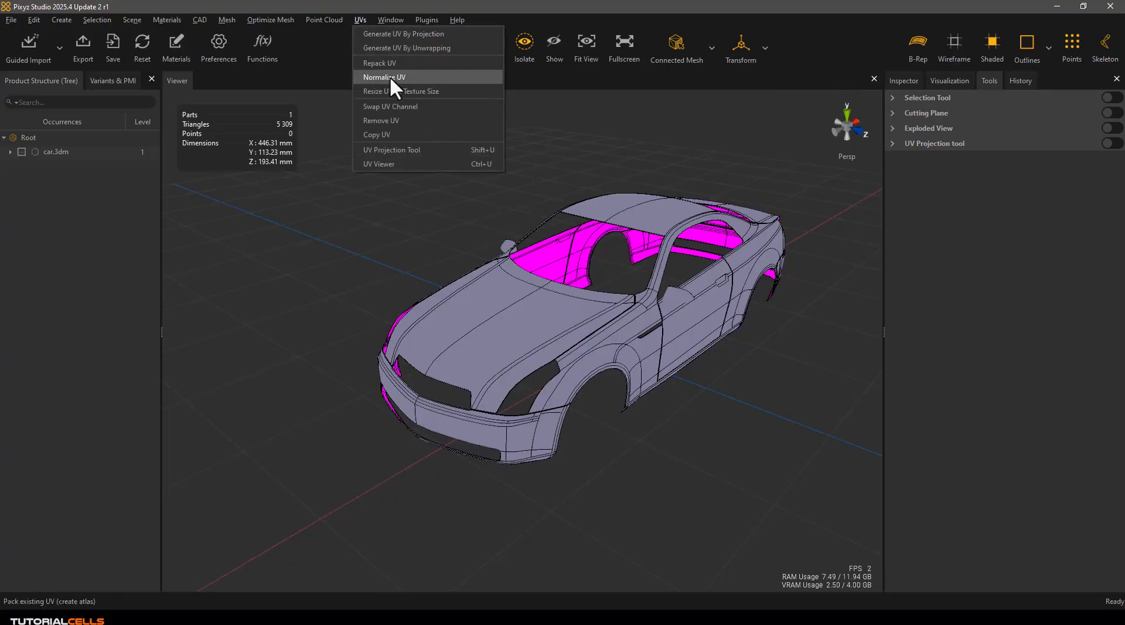
{"action": "left_click", "coordinate": [416, 151]}
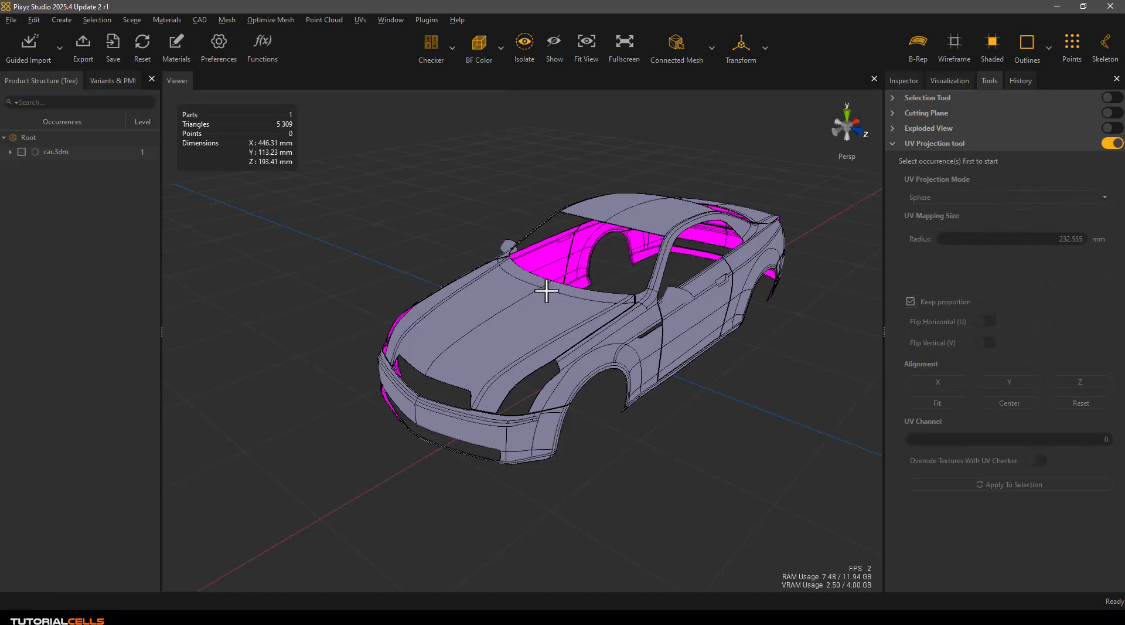
{"action": "left_click", "coordinate": [711, 48]}
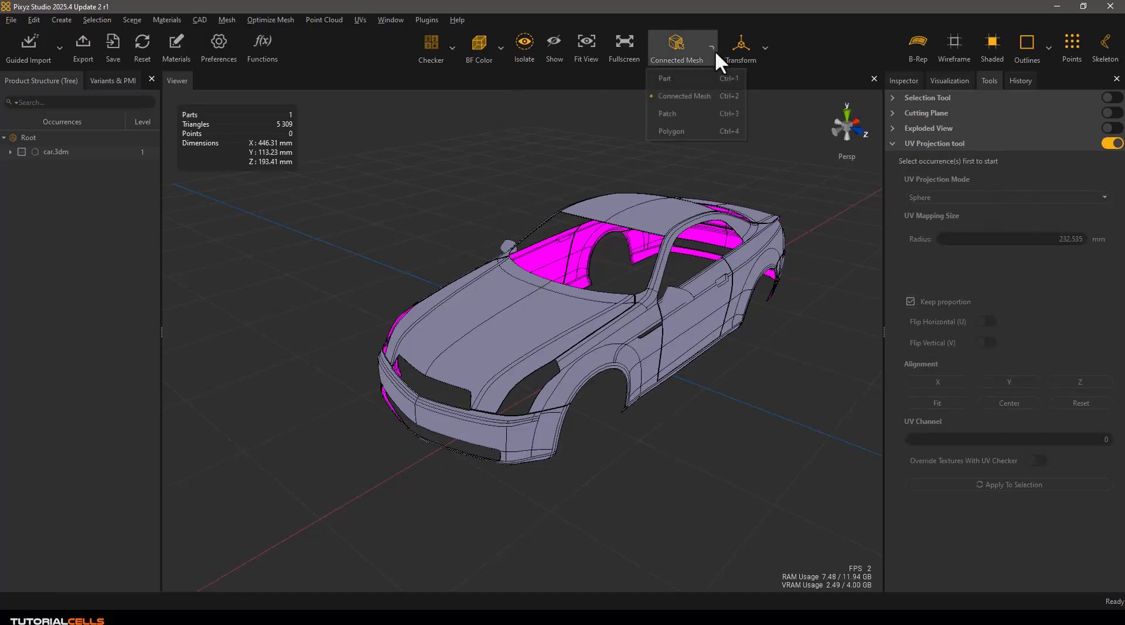
{"action": "left_click", "coordinate": [695, 75]}
{"action": "left_click", "coordinate": [555, 287]}
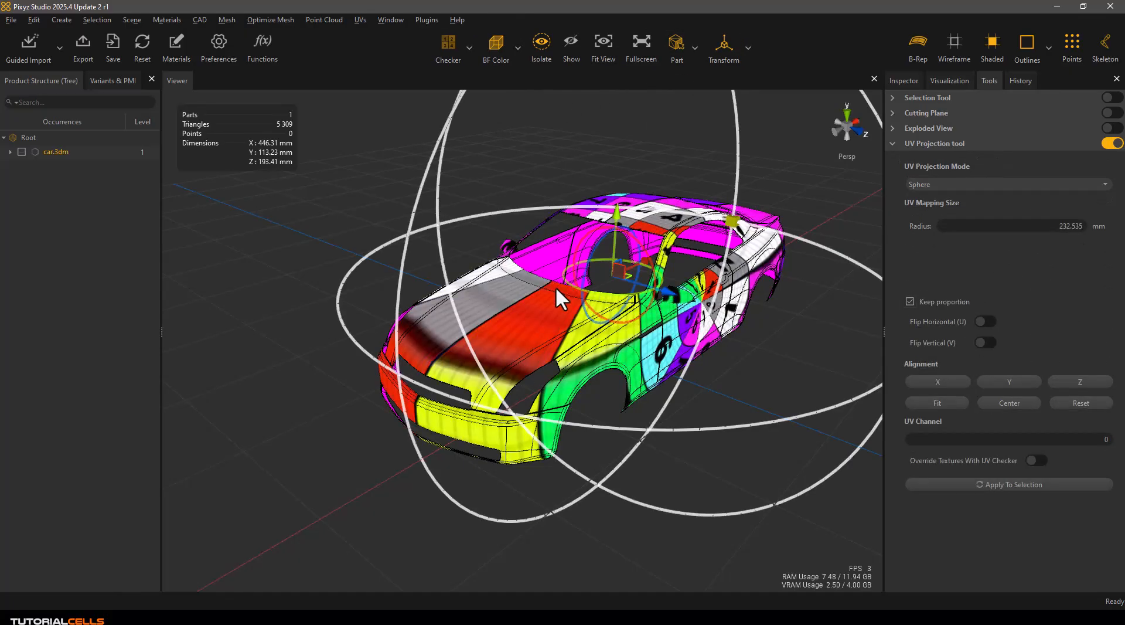
Change the UV projection mode to Box, shift the projection box slightly, and apply it to the car shell
{"action": "scroll", "coordinate": [554, 286], "scroll_direction": "down", "scroll_amount": 5}
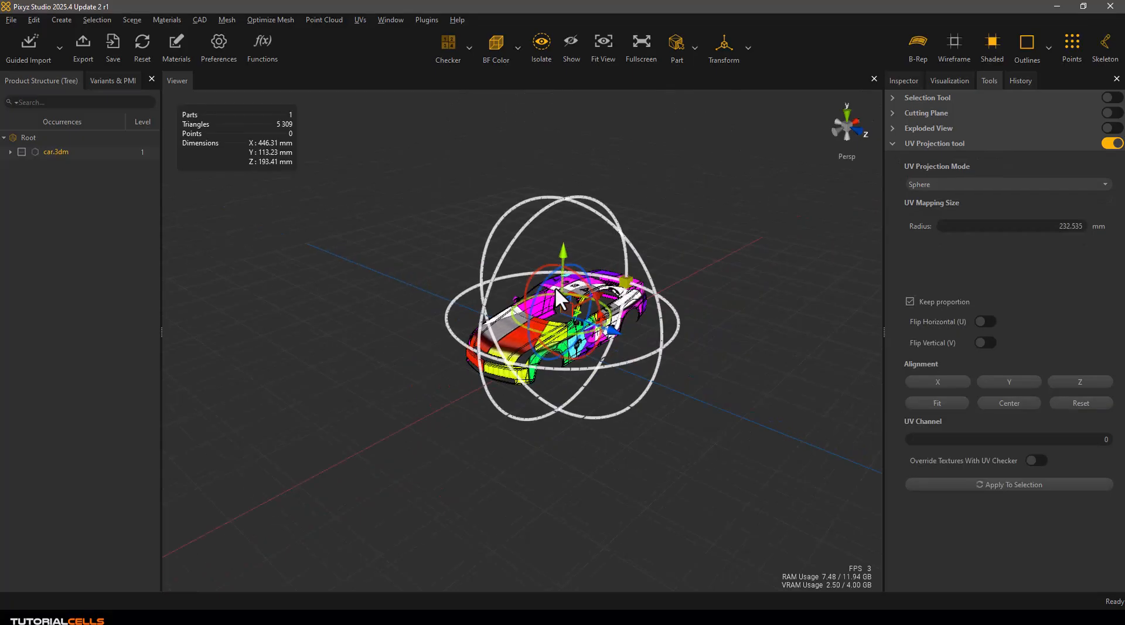
{"action": "left_click", "coordinate": [930, 185]}
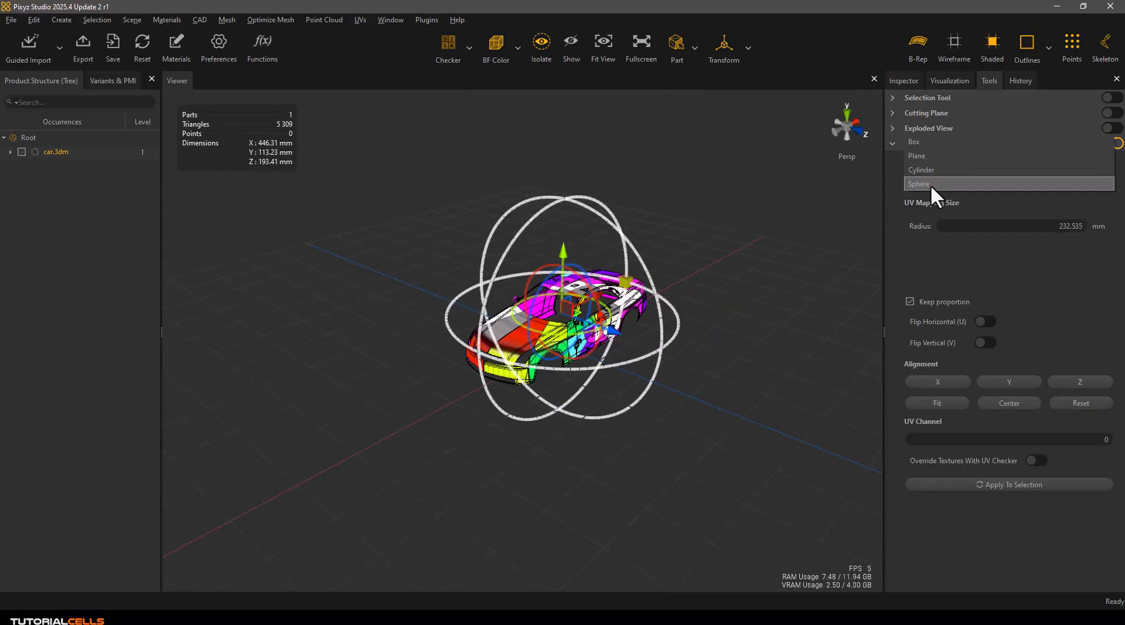
{"action": "left_click", "coordinate": [927, 141]}
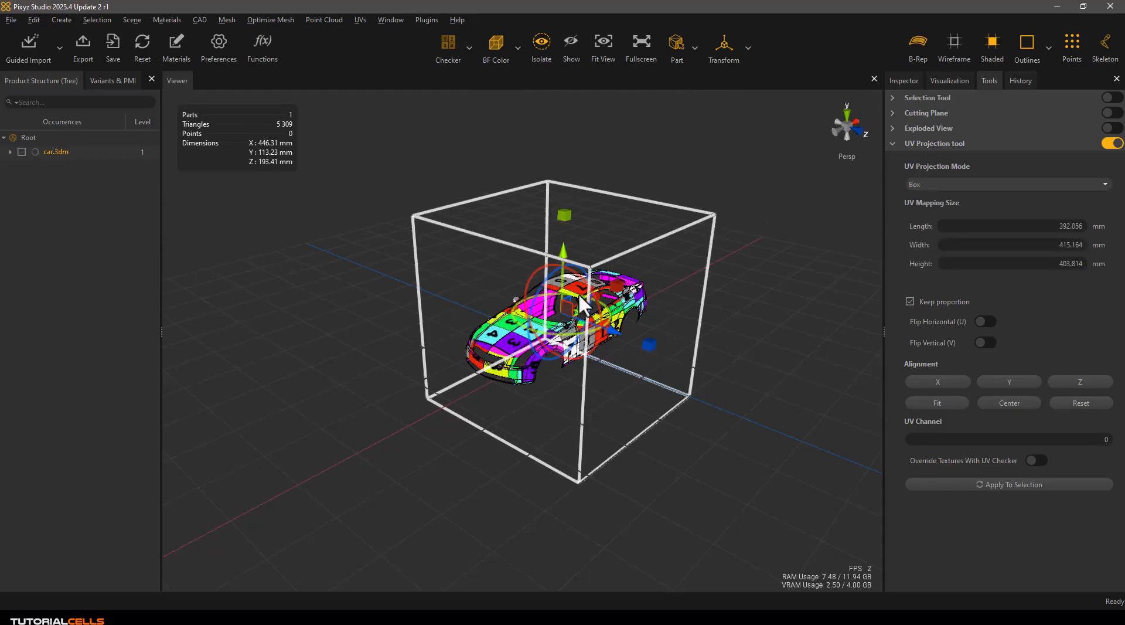
{"action": "mouse_move", "coordinate": [709, 248]}
{"action": "left_mouse_down"}
{"action": "mouse_move", "coordinate": [565, 251]}
{"action": "mouse_move", "coordinate": [555, 238]}
{"action": "mouse_move", "coordinate": [692, 269]}
{"action": "mouse_move", "coordinate": [711, 253]}
{"action": "left_mouse_up"}
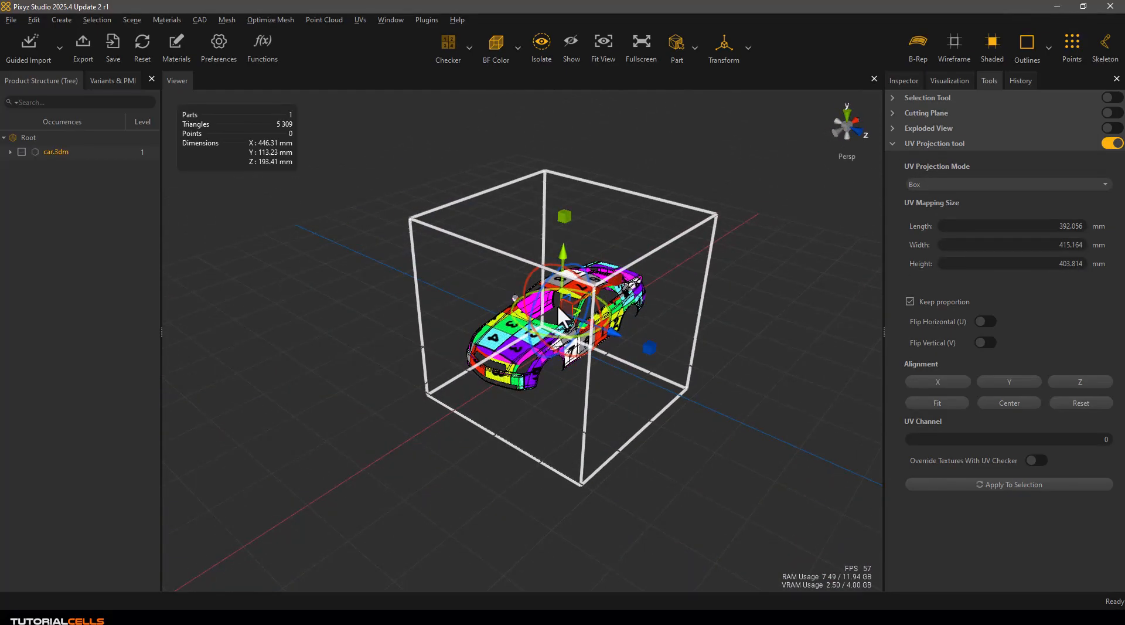
{"action": "left_click_drag", "start_coordinate": [614, 334], "coordinate": [607, 336]}
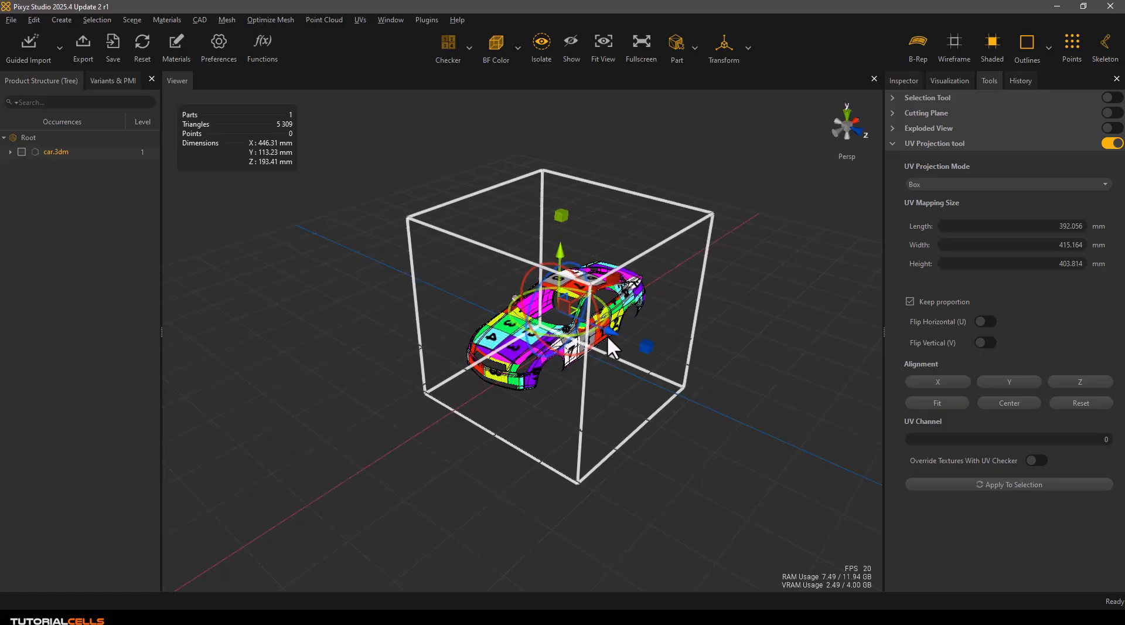
{"action": "left_click", "coordinate": [923, 484]}
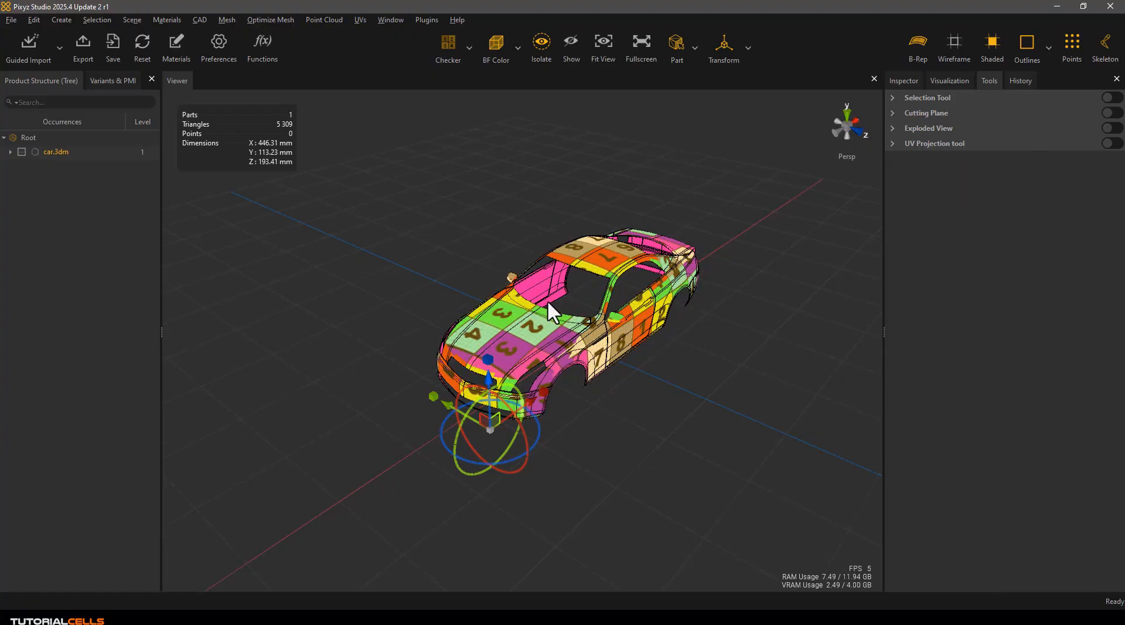
Inspect the car shell's box-projected UV layout in the UV Viewer
{"action": "key", "text": "u"}
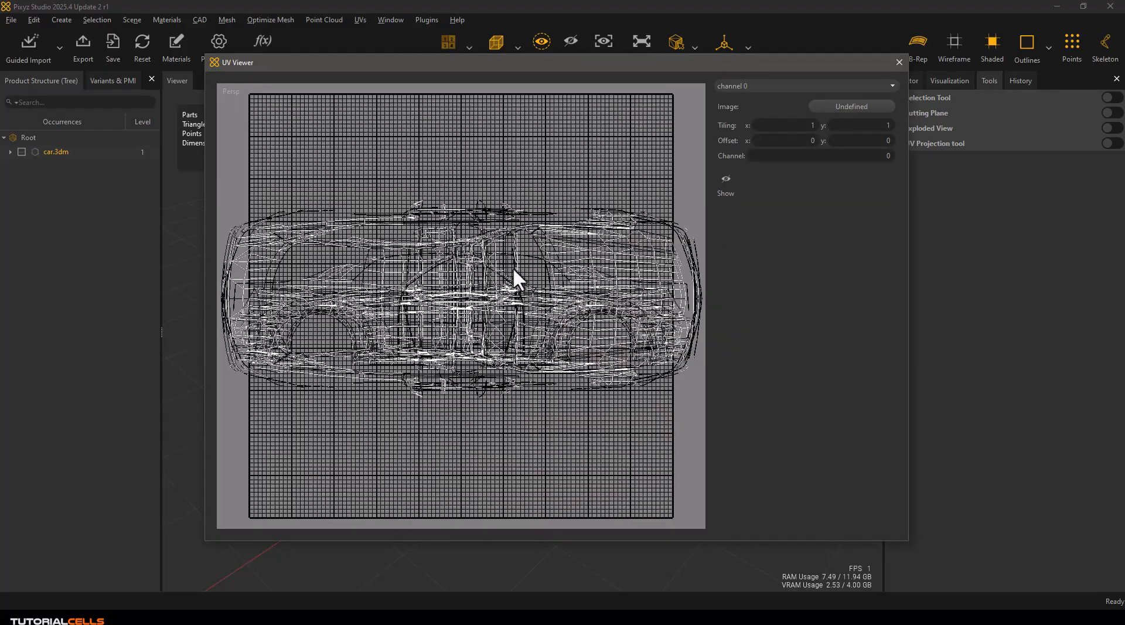
{"action": "scroll", "coordinate": [513, 267], "scroll_direction": "down", "scroll_amount": 3}
{"action": "scroll", "coordinate": [509, 272], "scroll_direction": "up", "scroll_amount": 2}
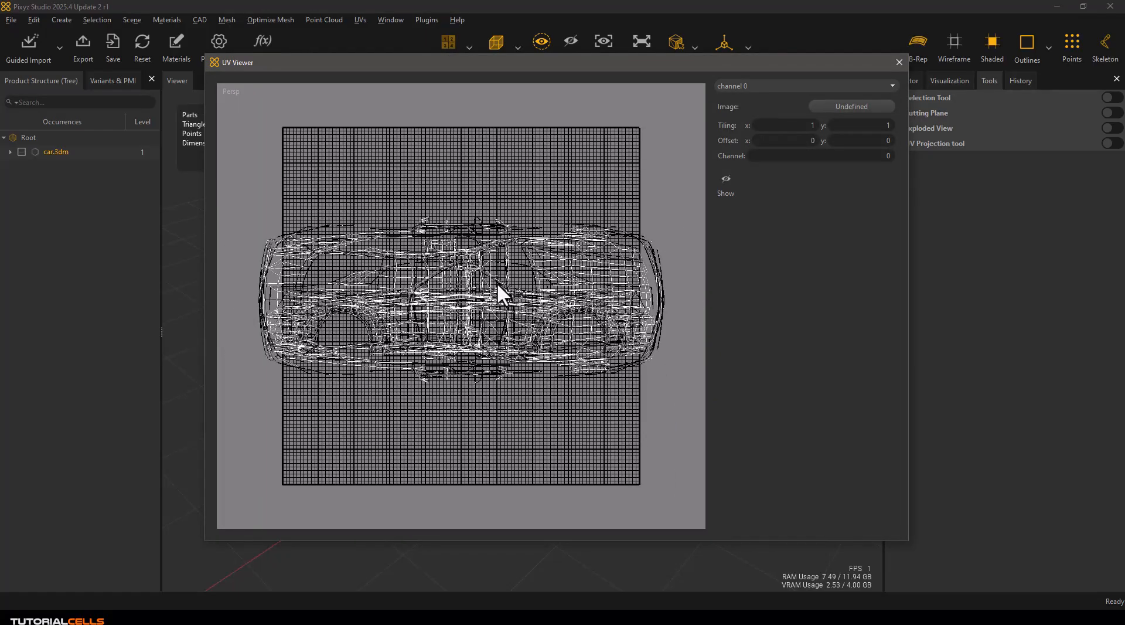
{"action": "left_click", "coordinate": [898, 62]}
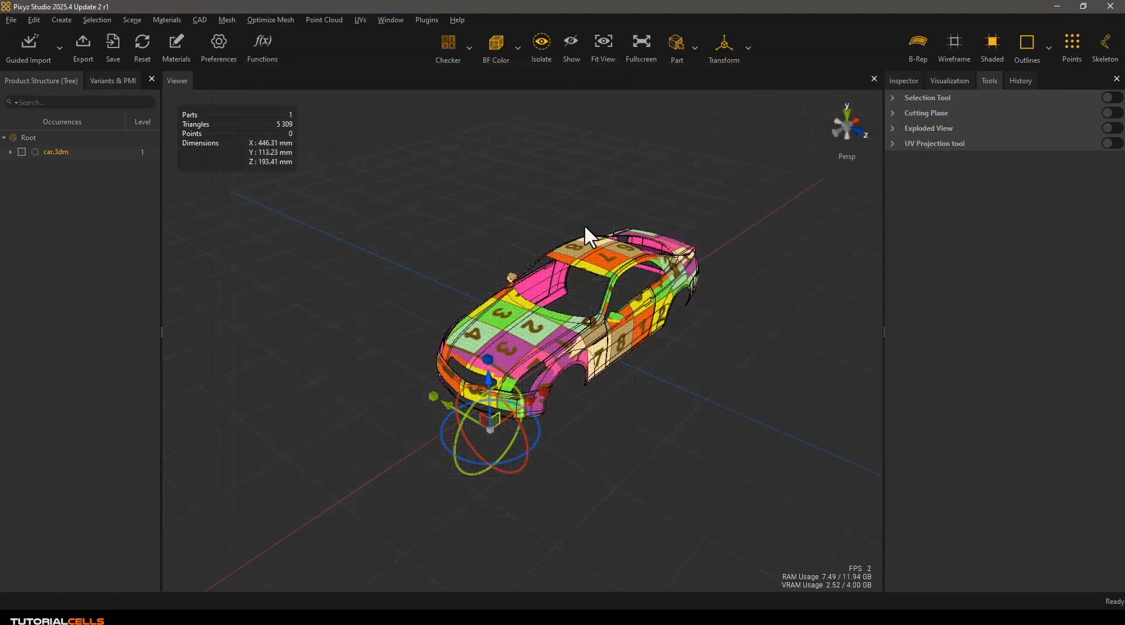
Normalize the car shell's UVs with source UV channel 0 and check the layout in the UV Viewer
{"action": "left_click", "coordinate": [359, 20]}
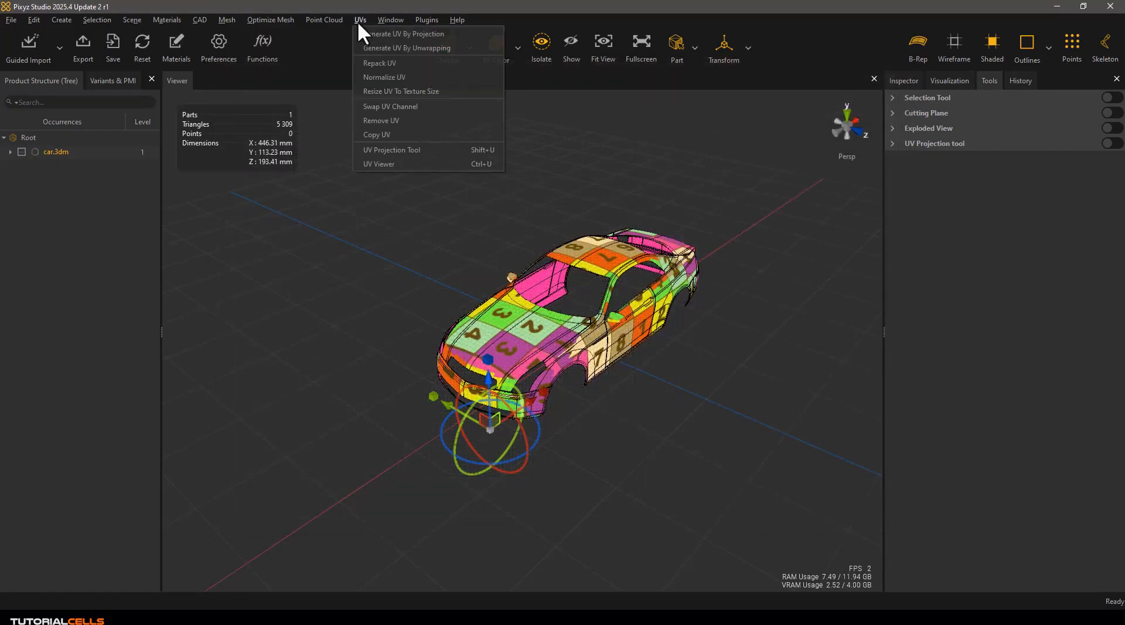
{"action": "left_click", "coordinate": [423, 79]}
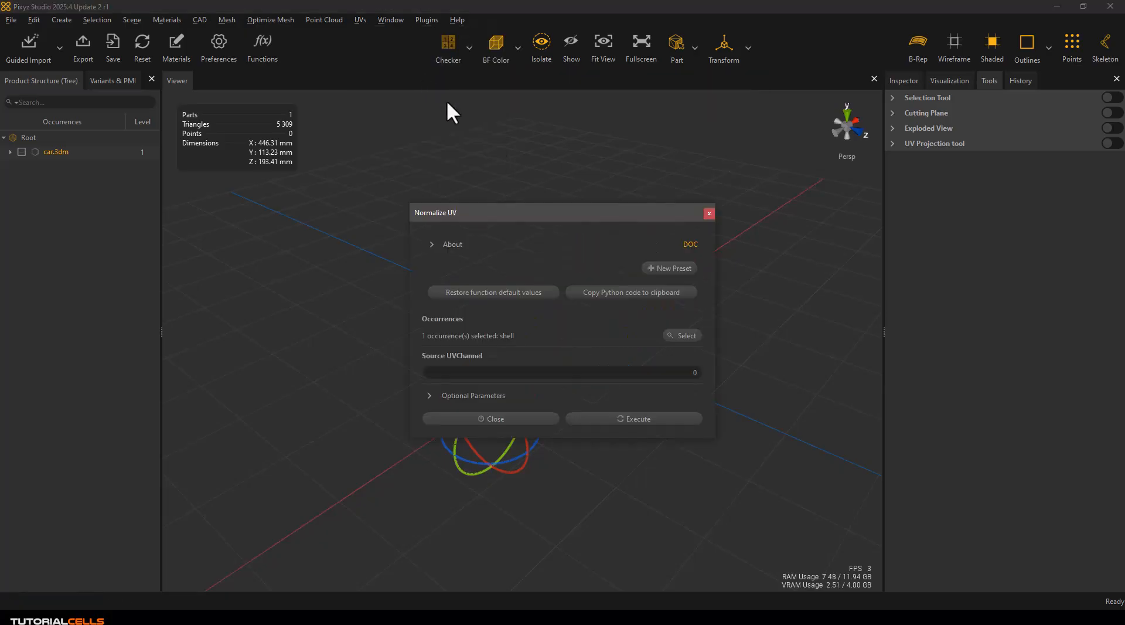
{"action": "left_click", "coordinate": [607, 417]}
{"action": "key", "text": "u"}
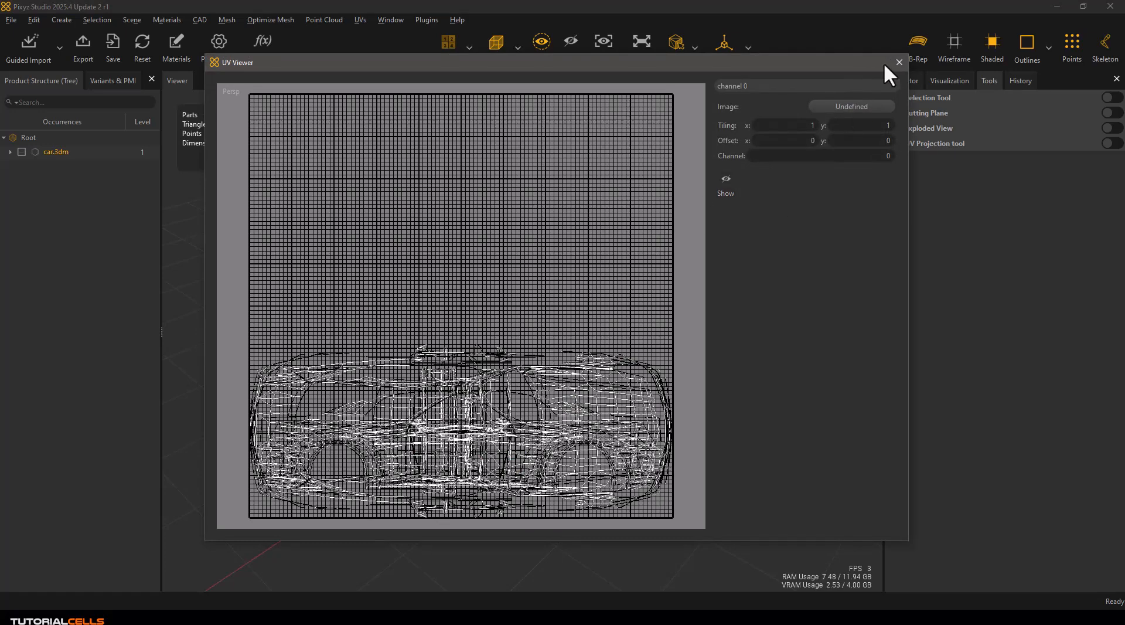
{"action": "left_click", "coordinate": [899, 62]}
Repack the car shell's UVs and examine the separated islands in the UV Viewer
{"action": "left_click", "coordinate": [359, 19]}
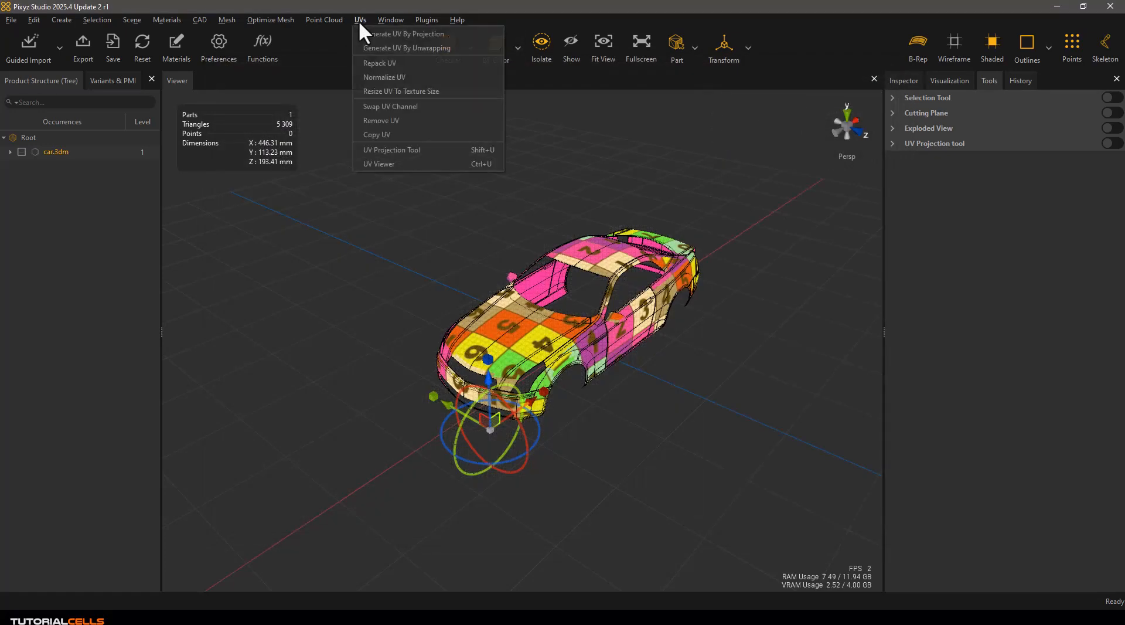
{"action": "left_click", "coordinate": [407, 64]}
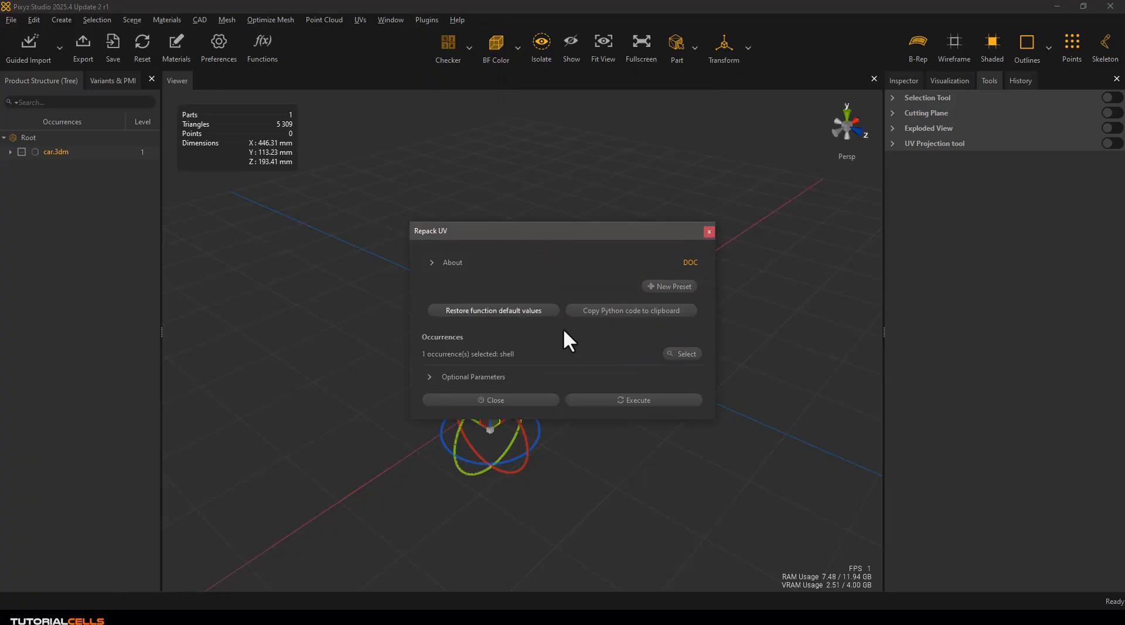
{"action": "left_click", "coordinate": [608, 403]}
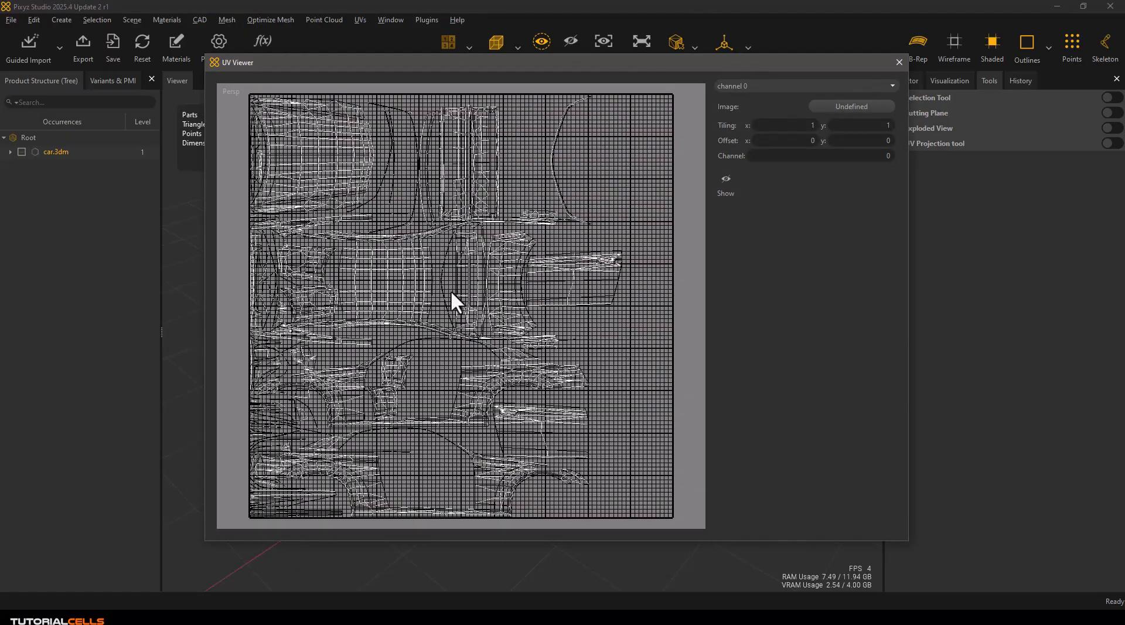
{"action": "scroll", "coordinate": [452, 297], "scroll_direction": "down", "scroll_amount": 2}
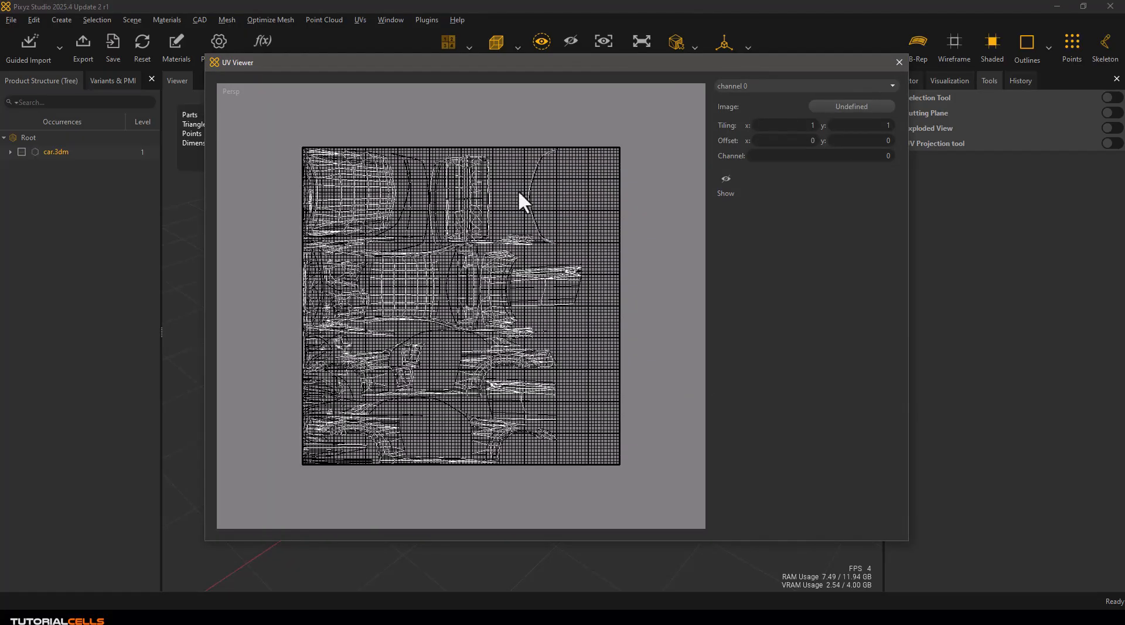
{"action": "left_click", "coordinate": [898, 62]}
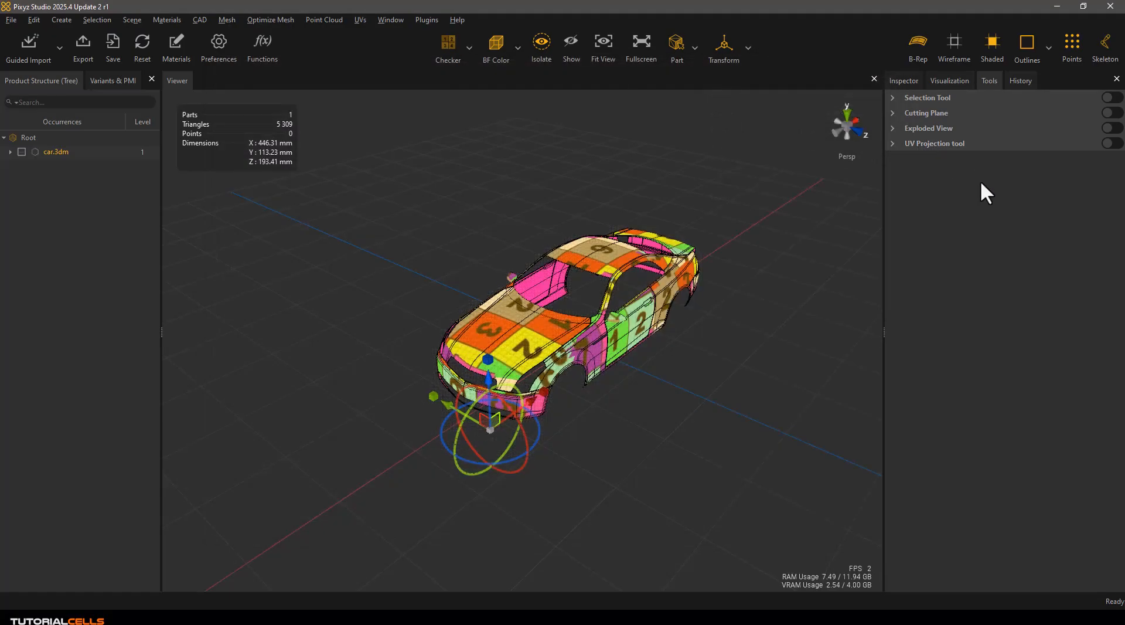
Reopen the UV Viewer to look at the repacked channel 0 layout once more
{"action": "left_click", "coordinate": [362, 20]}
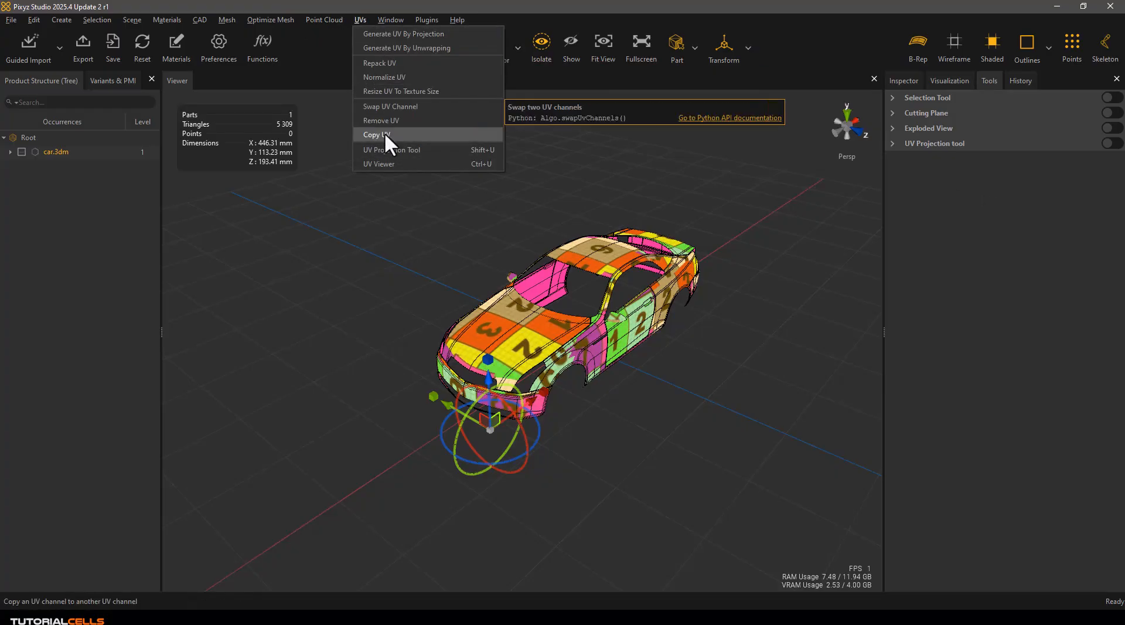
{"action": "left_click", "coordinate": [450, 274]}
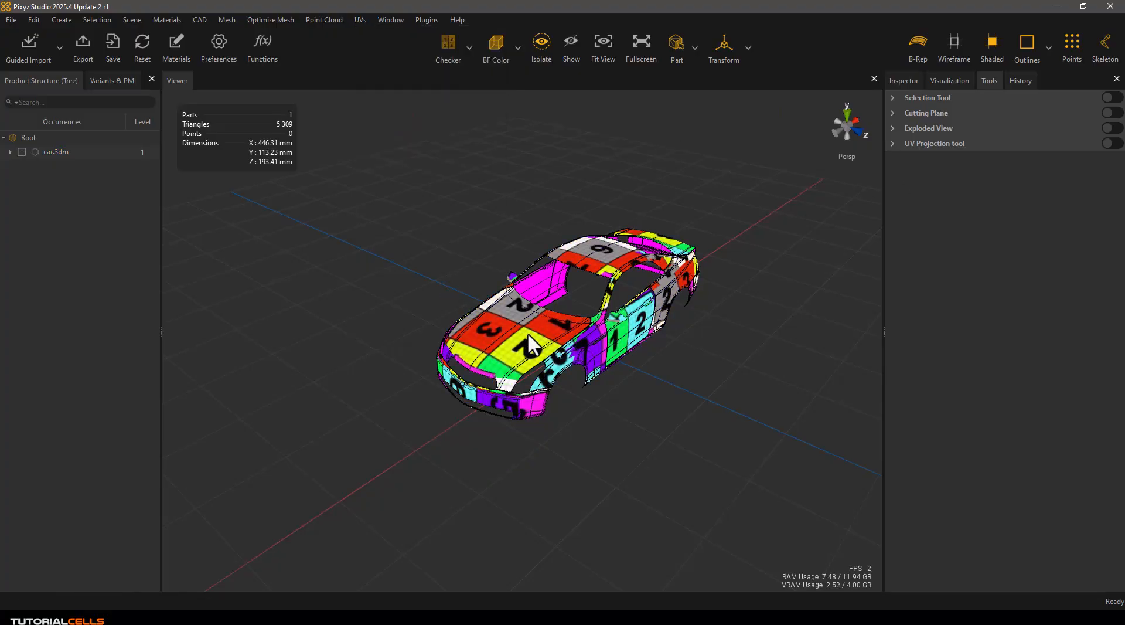
{"action": "key", "text": "u"}
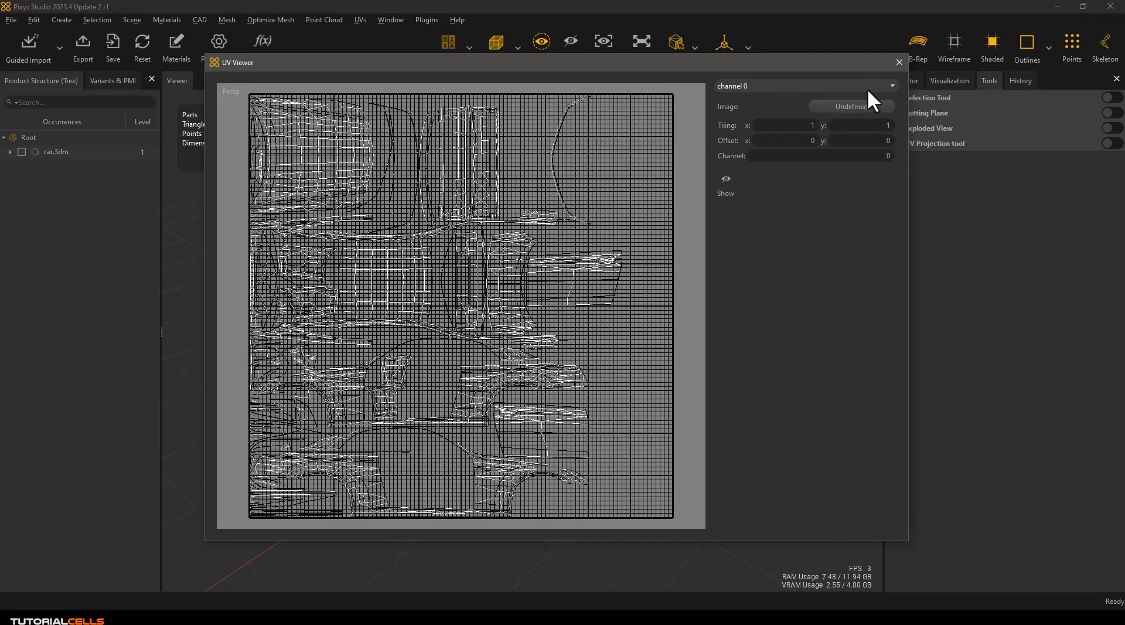
{"action": "left_click", "coordinate": [899, 62]}
Remove the box-projected UVs from the car shell with the channel left at -1
{"action": "left_click", "coordinate": [361, 19]}
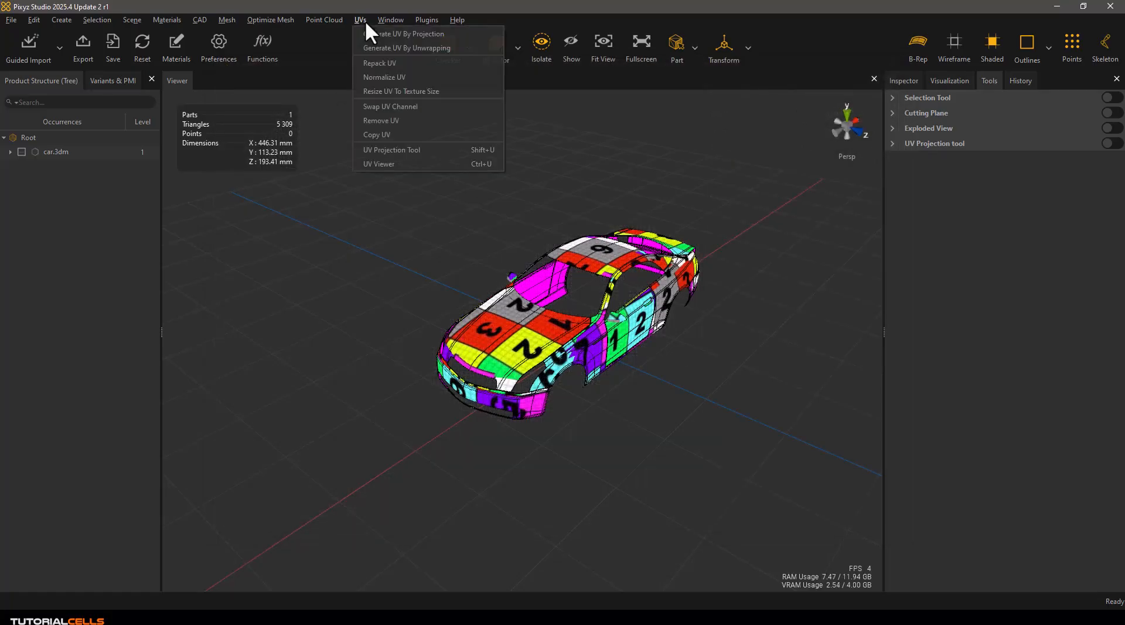
{"action": "left_click", "coordinate": [389, 122]}
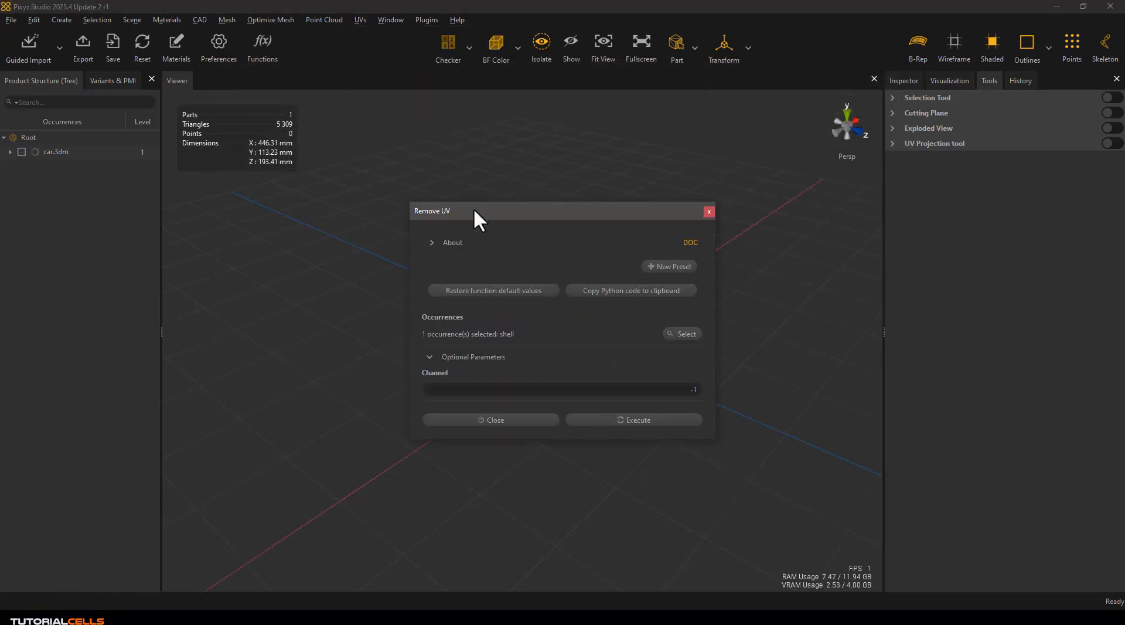
{"action": "left_click", "coordinate": [604, 417]}
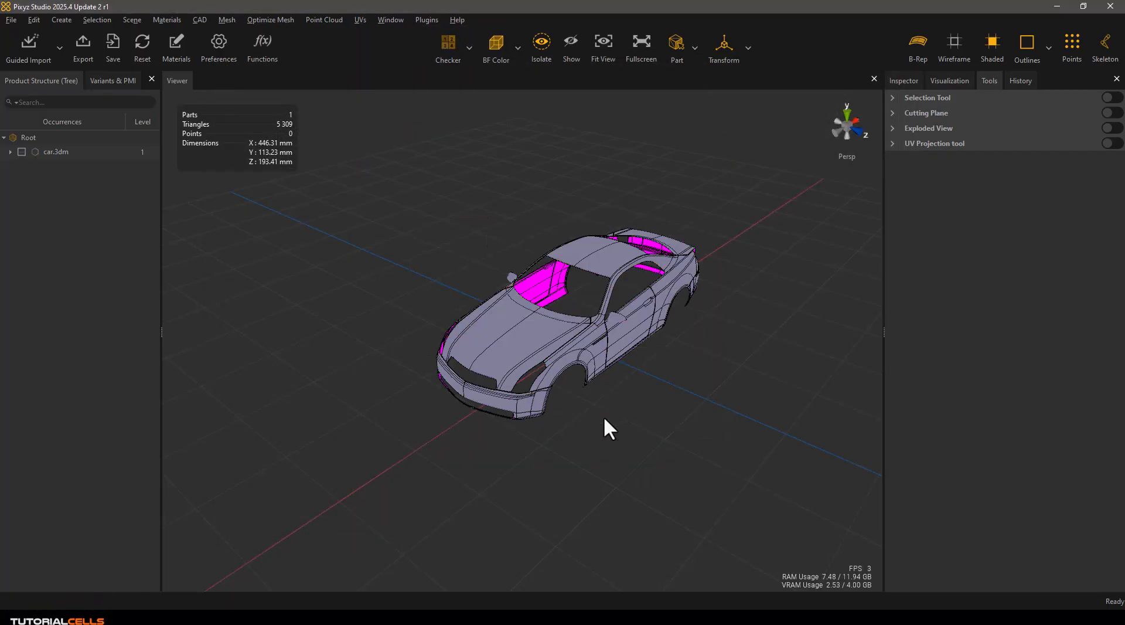
Generate the car shell's UVs by projection with Use Local AABB off and a UV 3D size of 100 mm
{"action": "left_click", "coordinate": [361, 20]}
{"action": "left_click", "coordinate": [374, 36]}
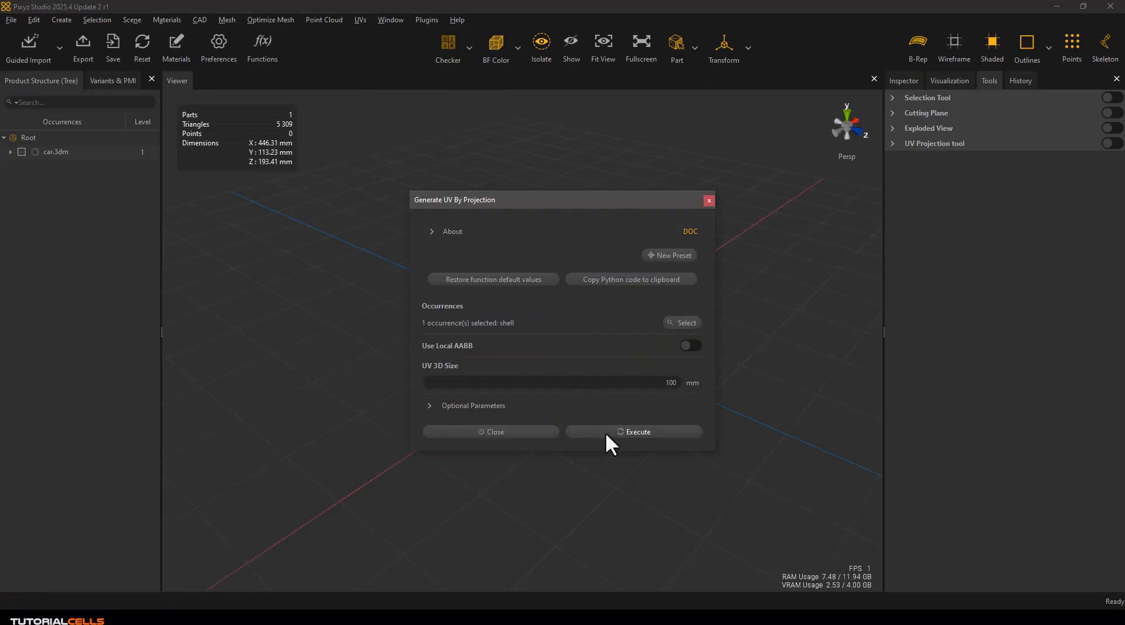
{"action": "left_click", "coordinate": [606, 431]}
Normalize the shell's newly projected UVs and inspect their layout in the UV Viewer
{"action": "left_click", "coordinate": [360, 19]}
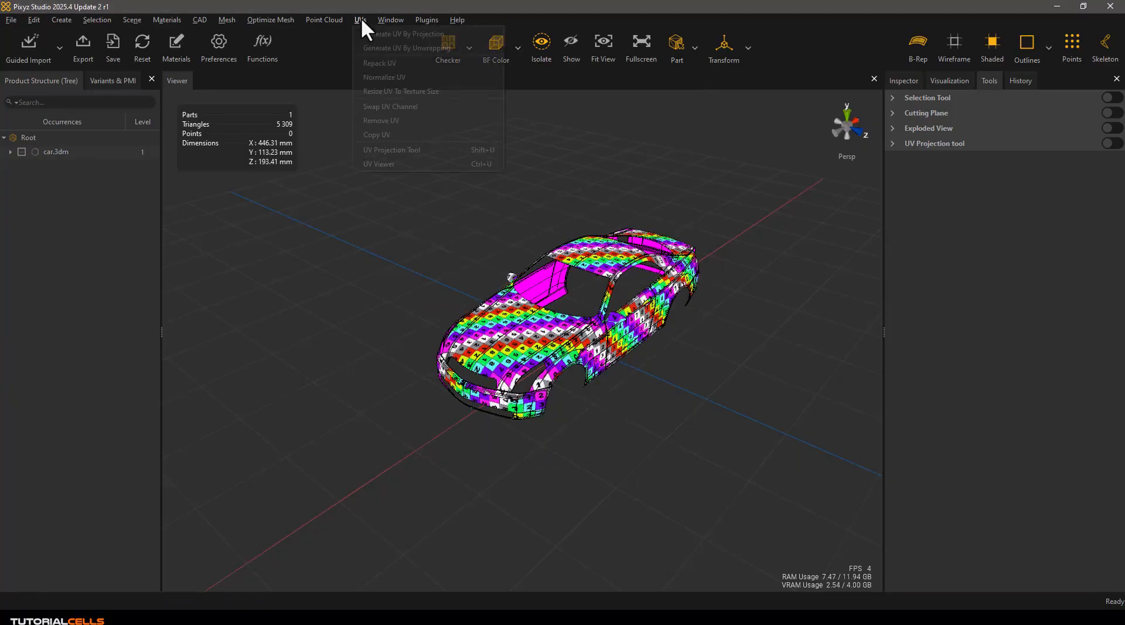
{"action": "left_click", "coordinate": [384, 77]}
{"action": "left_click", "coordinate": [599, 417]}
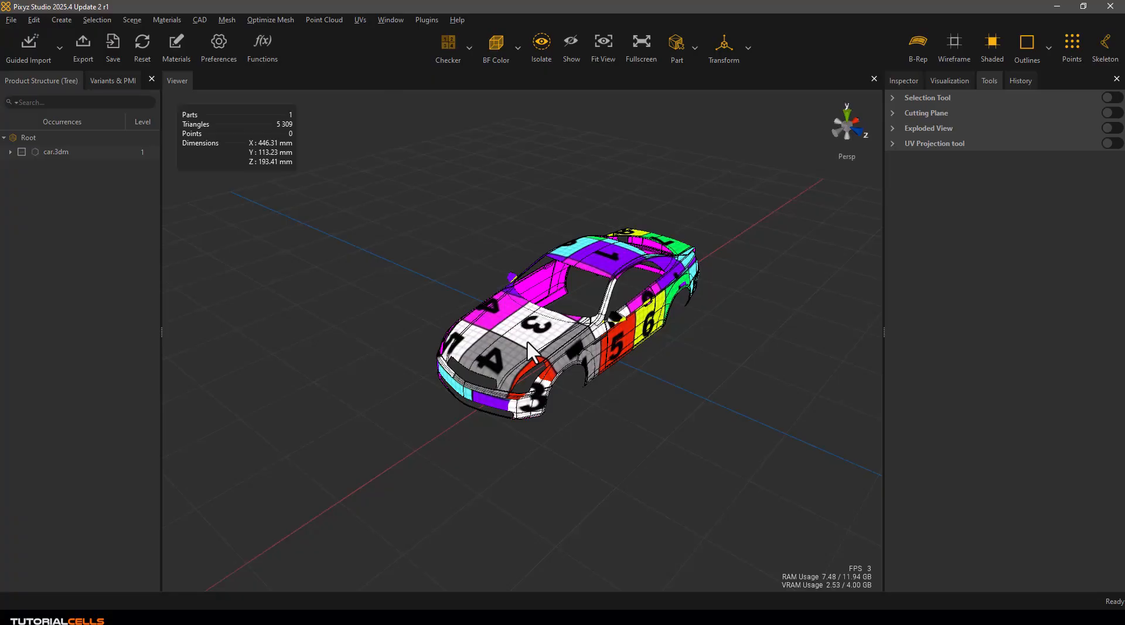
{"action": "key", "text": "u"}
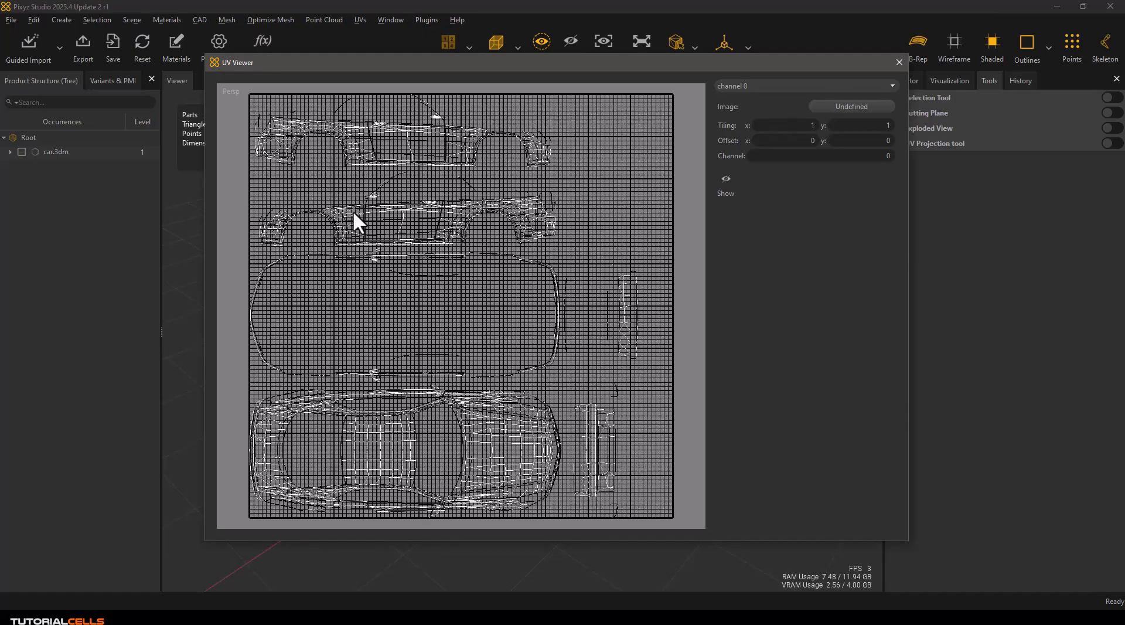
{"action": "left_click", "coordinate": [898, 63]}
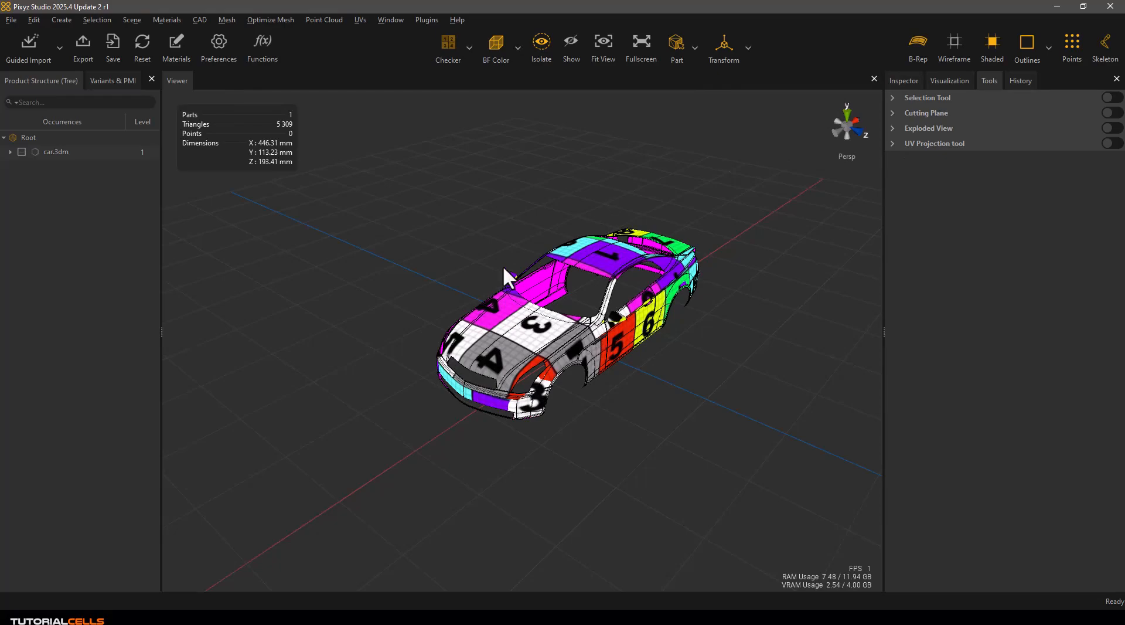
End the shell's isolation to show the complete car and examine the checker pattern on all its parts
{"action": "scroll", "coordinate": [539, 319], "scroll_direction": "up", "scroll_amount": 3}
{"action": "scroll", "coordinate": [538, 324], "scroll_direction": "down", "scroll_amount": 2}
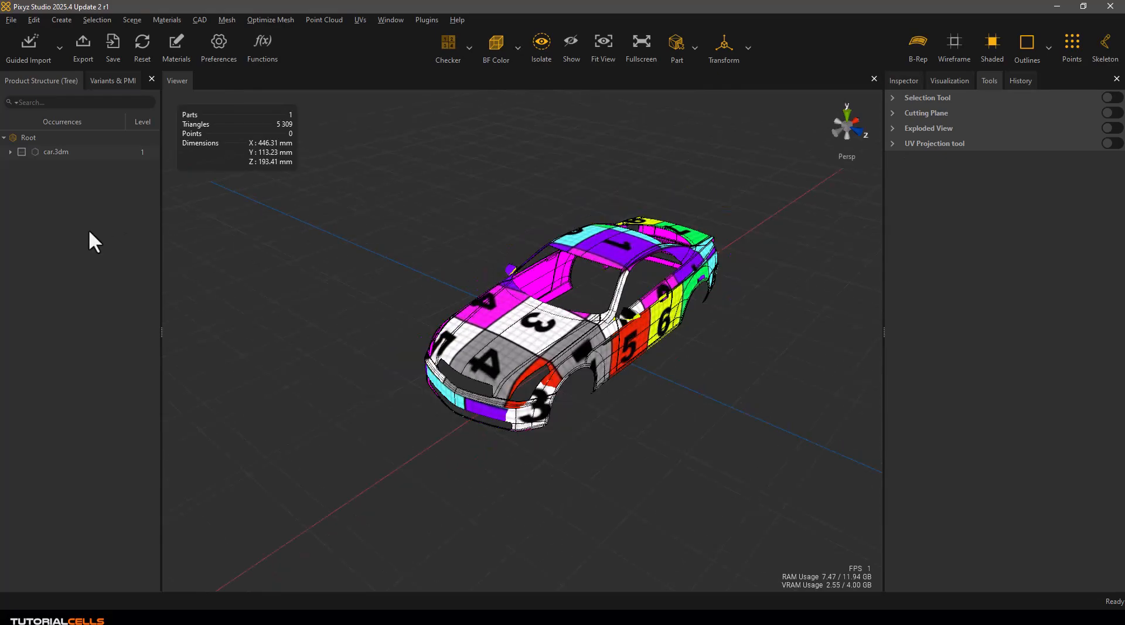
{"action": "left_click", "coordinate": [30, 138]}
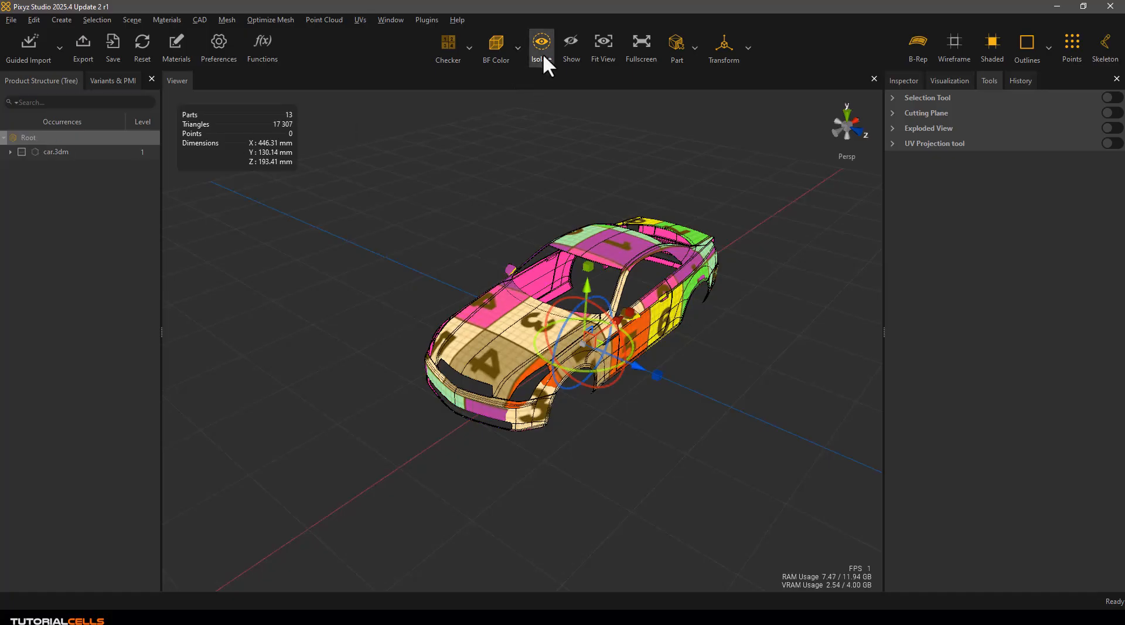
{"action": "mouse_move", "coordinate": [694, 363]}
{"action": "left_mouse_down"}
{"action": "mouse_move", "coordinate": [708, 375]}
{"action": "mouse_move", "coordinate": [642, 329]}
{"action": "mouse_move", "coordinate": [659, 329]}
{"action": "mouse_move", "coordinate": [680, 364]}
{"action": "left_mouse_up"}
{"action": "scroll", "coordinate": [579, 382], "scroll_direction": "up", "scroll_amount": 5}
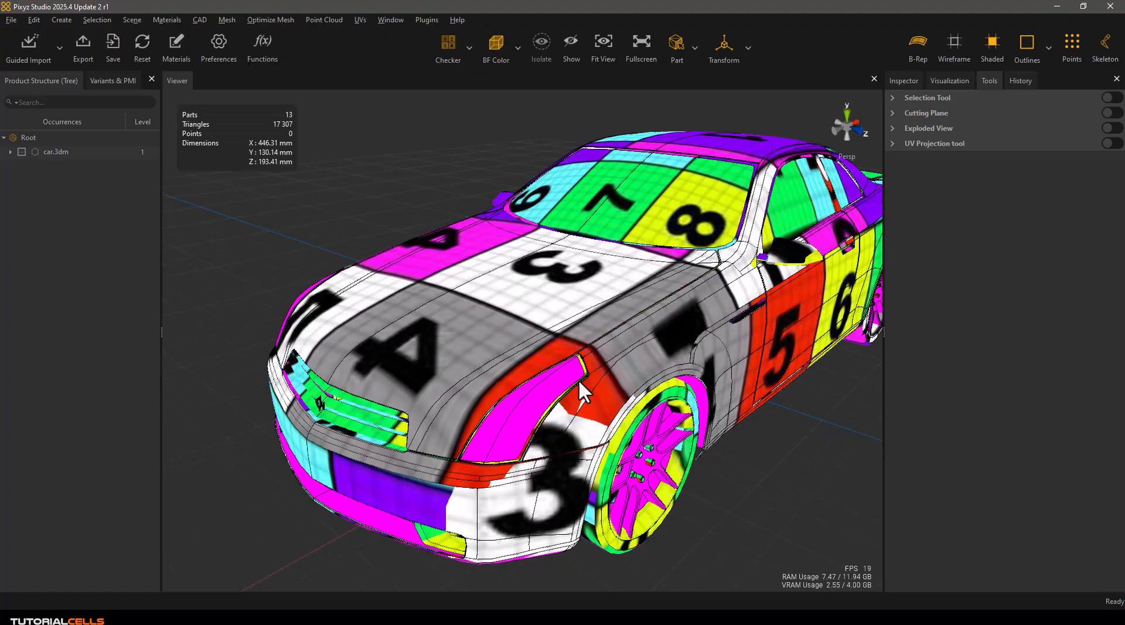
{"action": "scroll", "coordinate": [629, 396], "scroll_direction": "down", "scroll_amount": 3}
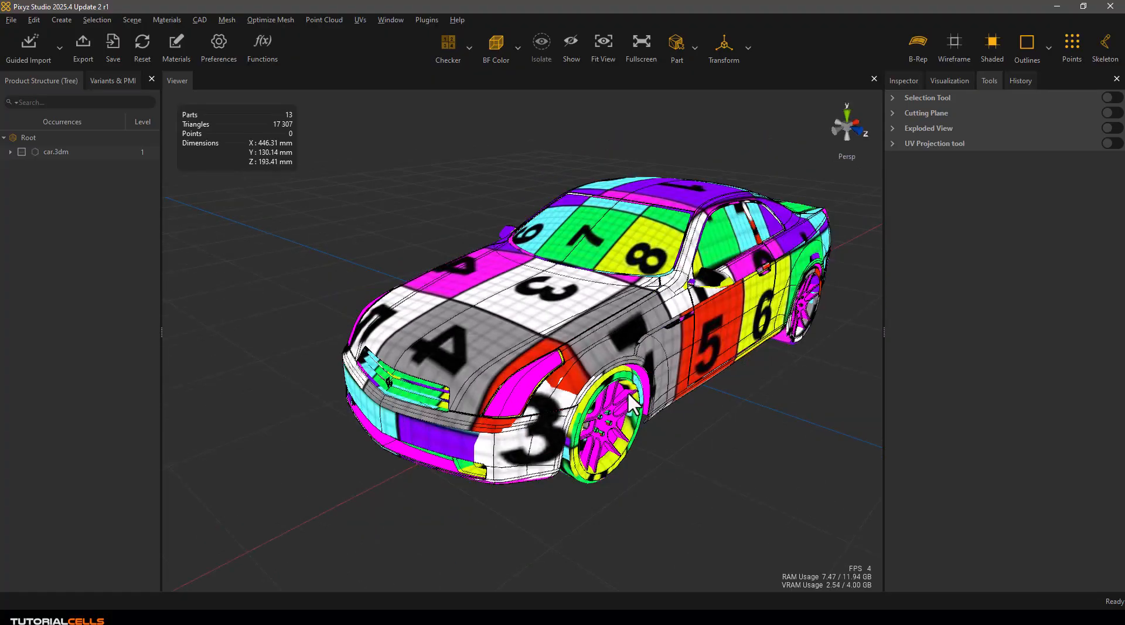
{"action": "mouse_move", "coordinate": [625, 367]}
{"action": "left_mouse_down"}
{"action": "mouse_move", "coordinate": [510, 329]}
{"action": "mouse_move", "coordinate": [614, 287]}
{"action": "mouse_move", "coordinate": [615, 353]}
{"action": "mouse_move", "coordinate": [628, 364]}
{"action": "mouse_move", "coordinate": [618, 365]}
{"action": "left_mouse_up"}
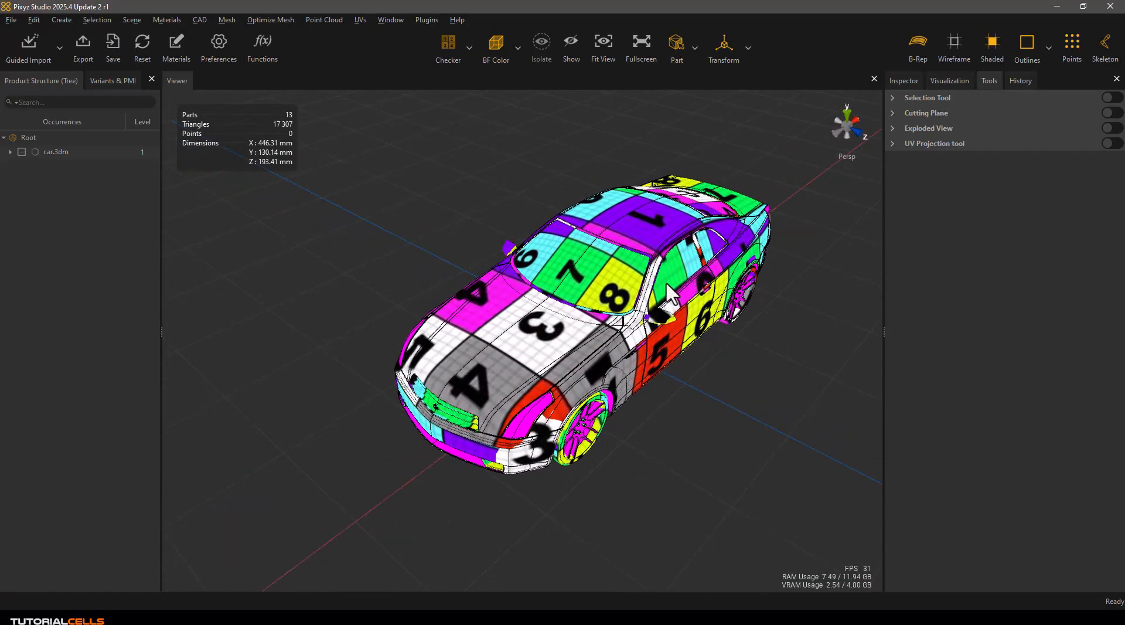